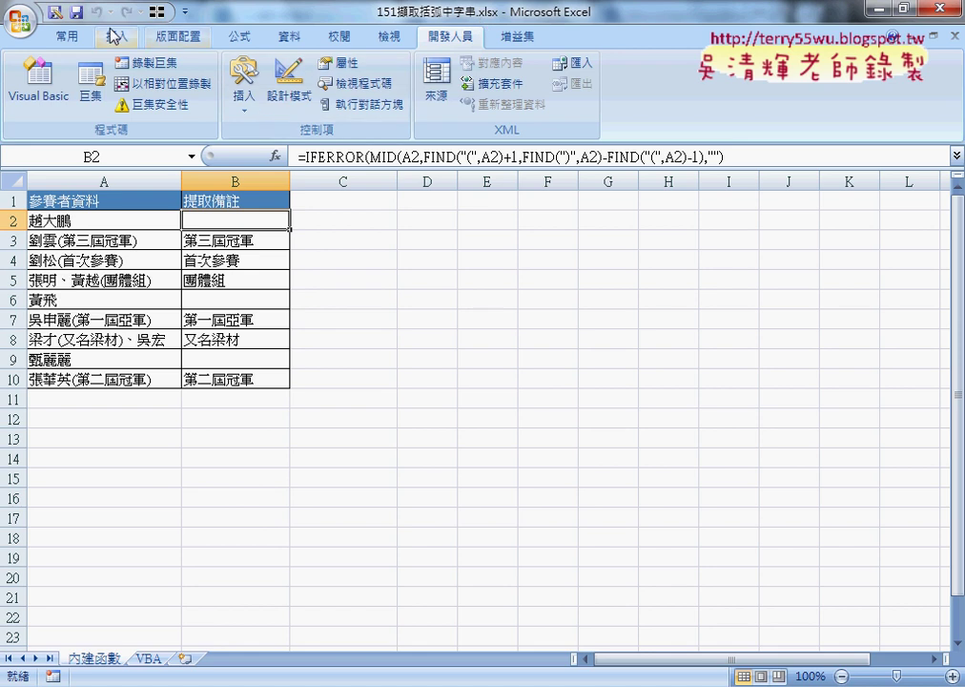
Save 151擷取括弧中字串.xlsx and answer 否 to the macro-free workbook warning
{"action": "left_click", "coordinate": [76, 13]}
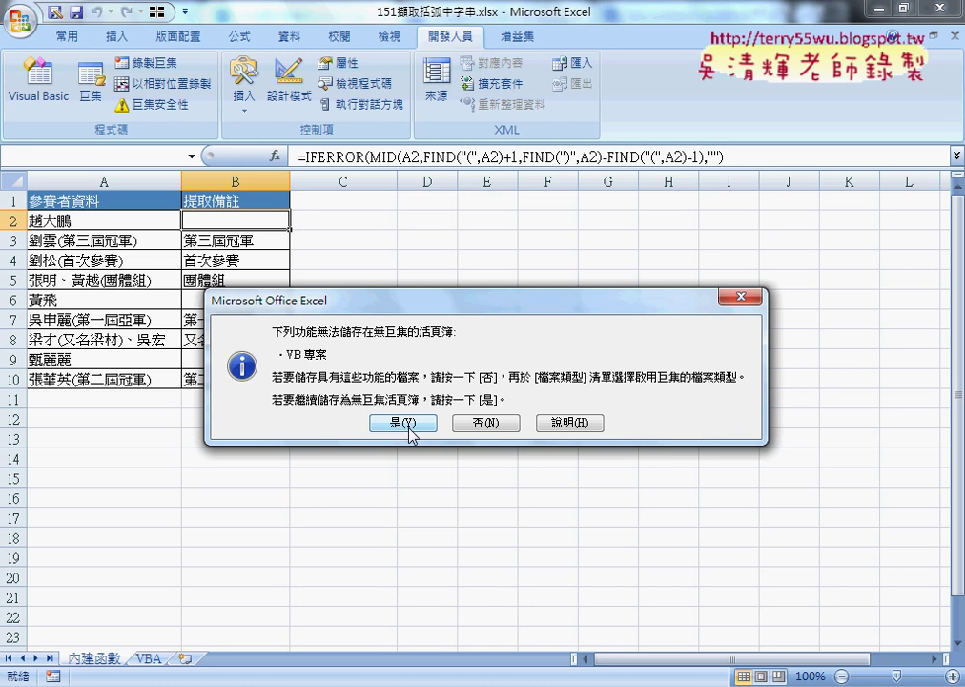
{"action": "left_click", "coordinate": [489, 424]}
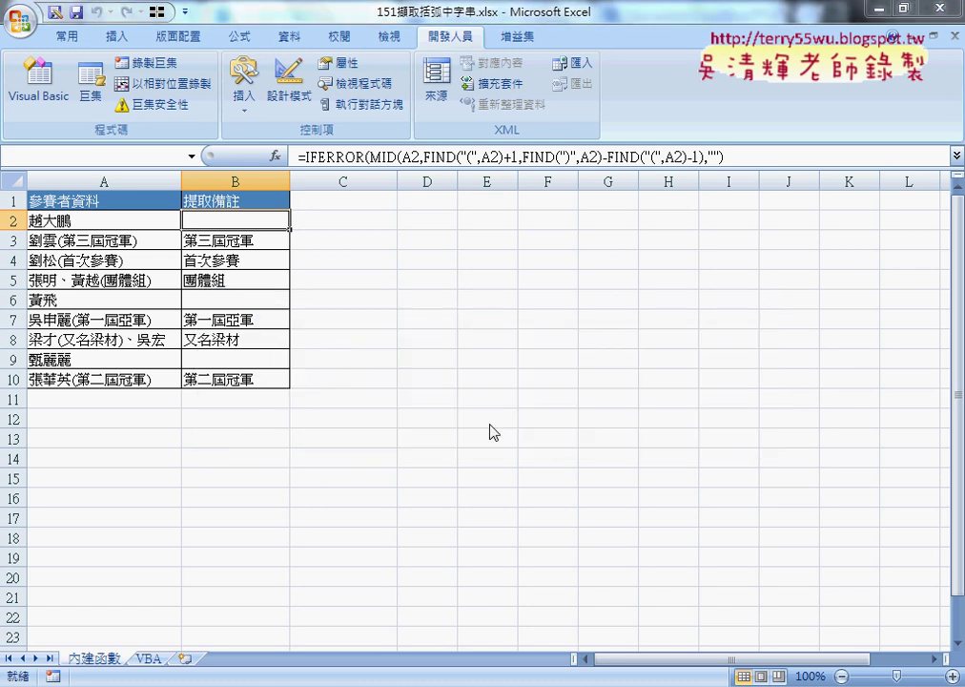
Save the workbook as 151擷取括弧中字串.xlsm with the Excel macro-enabled workbook (*.xlsm) type
{"action": "left_click", "coordinate": [493, 429]}
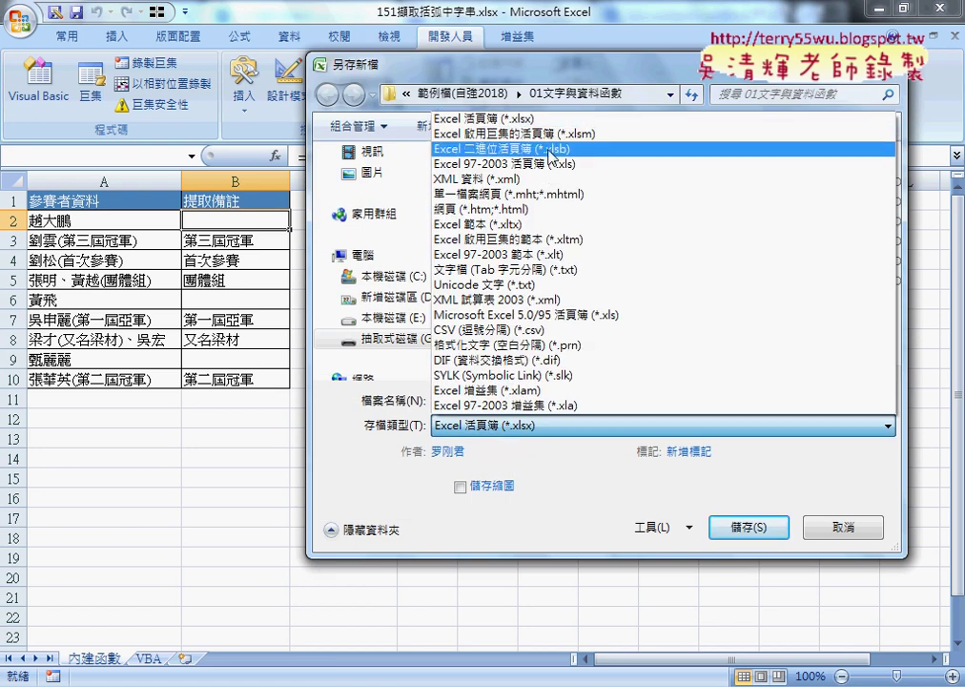
{"action": "left_click", "coordinate": [556, 139]}
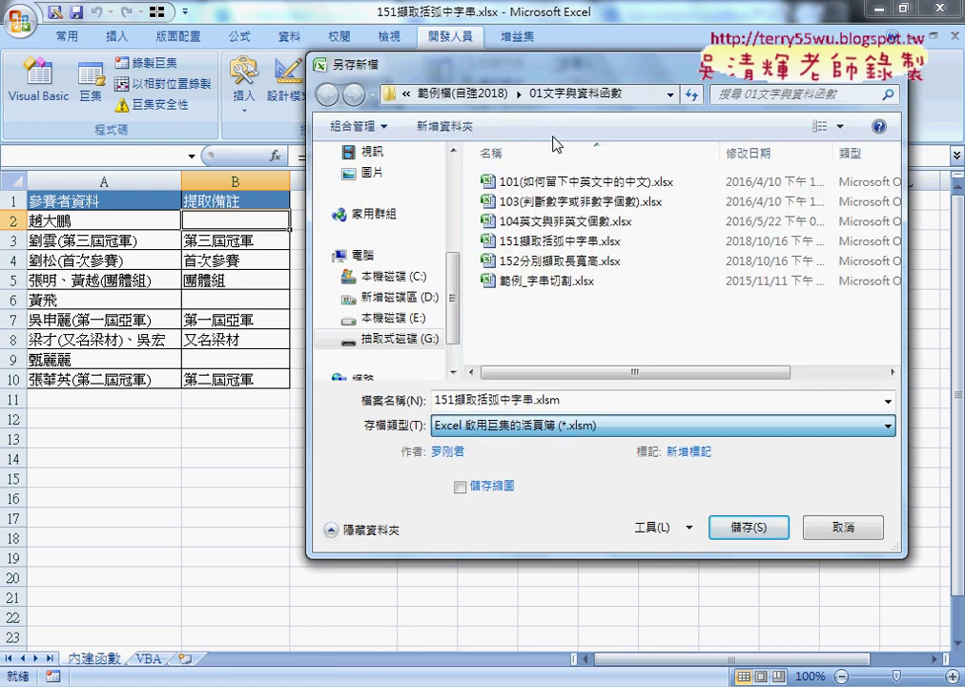
{"action": "left_click", "coordinate": [573, 435]}
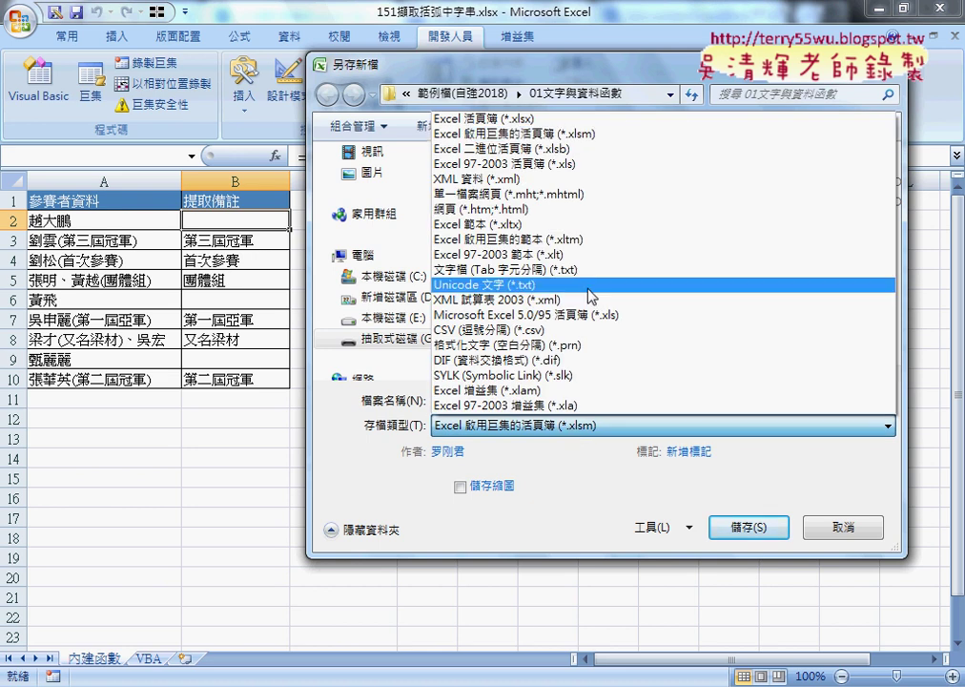
{"action": "left_click", "coordinate": [560, 118]}
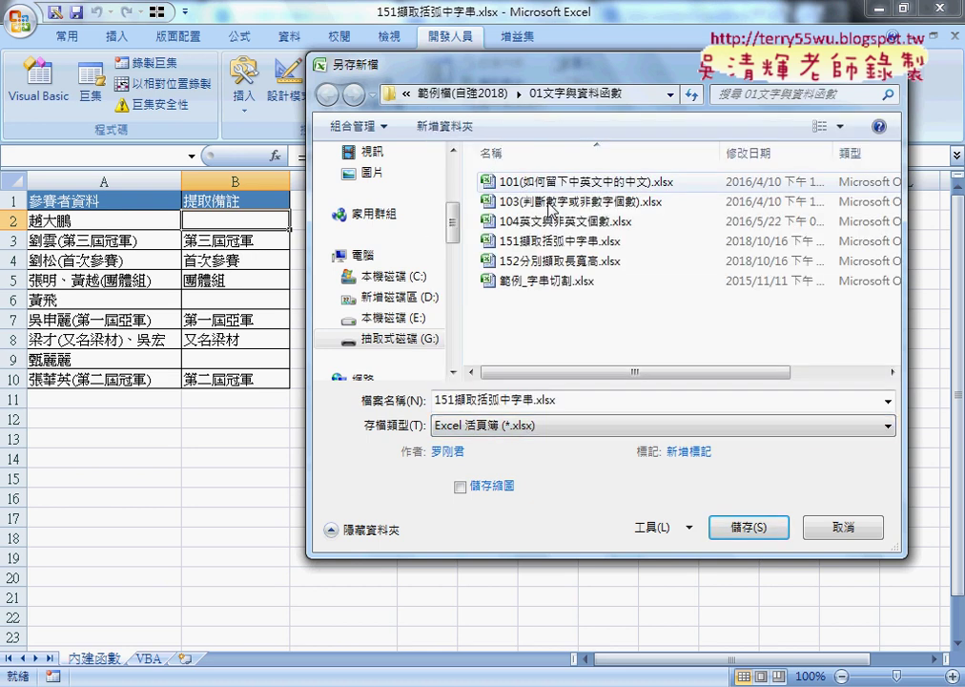
{"action": "left_click", "coordinate": [532, 431]}
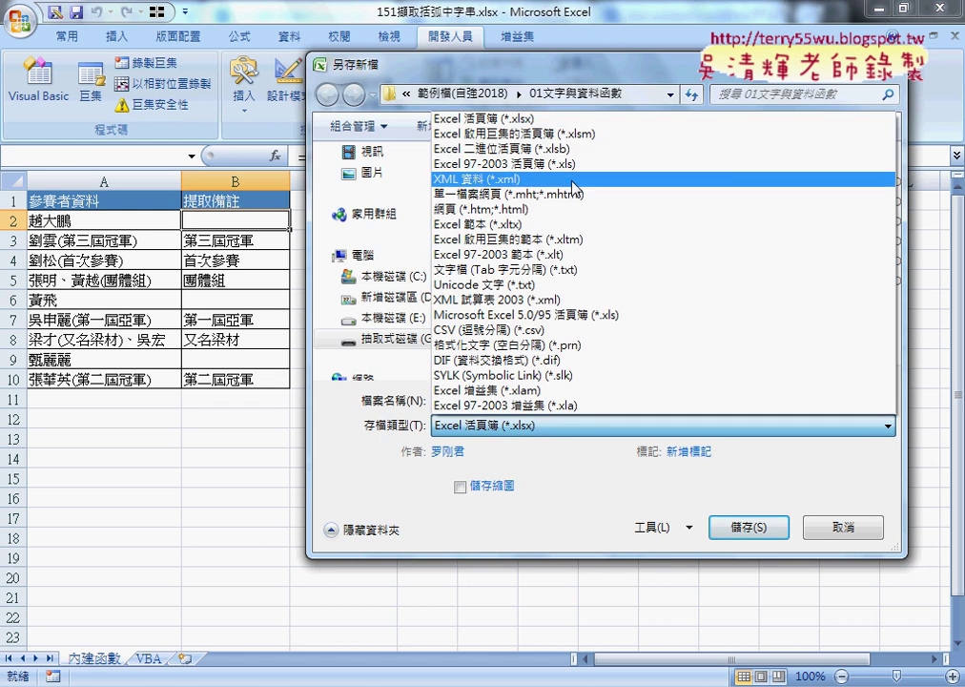
{"action": "left_click", "coordinate": [576, 138]}
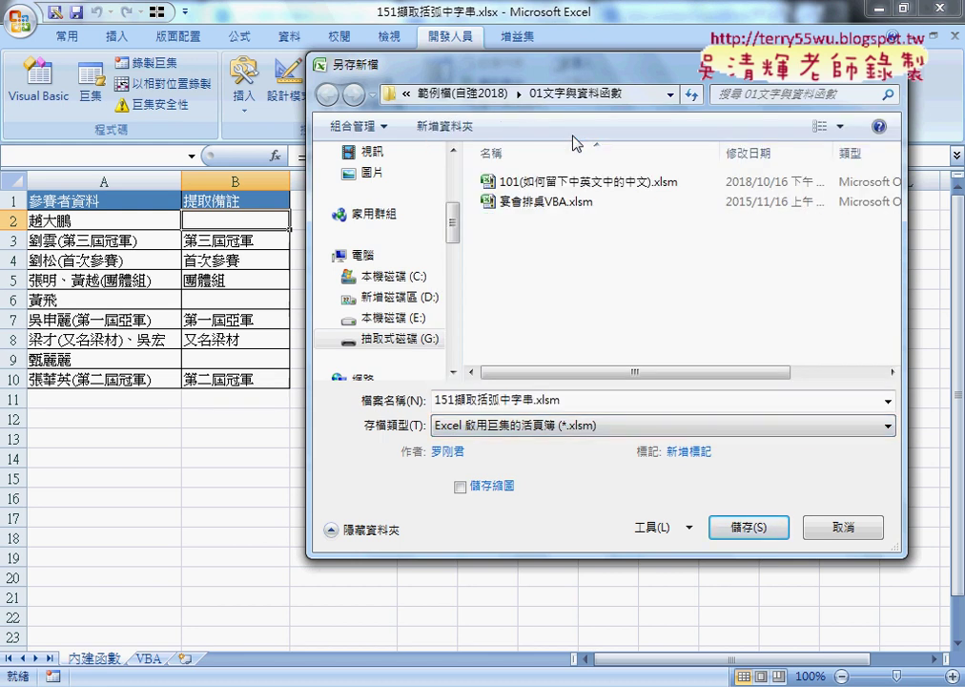
{"action": "left_click", "coordinate": [749, 527]}
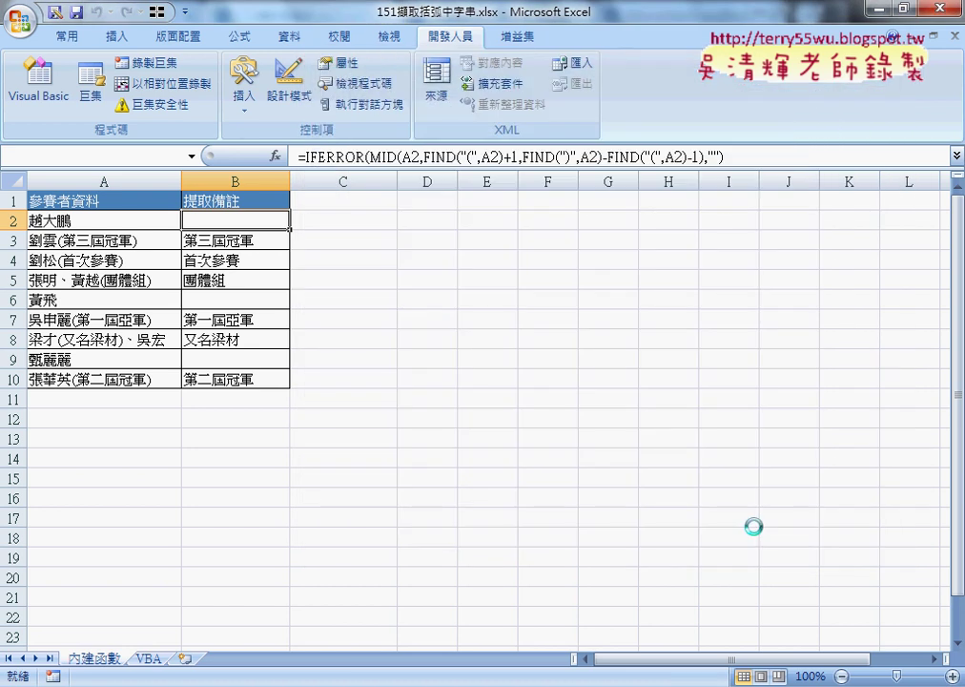
On the VBA sheet, run the formula, clear and bracket-extraction macros for column B
{"action": "left_click", "coordinate": [152, 659]}
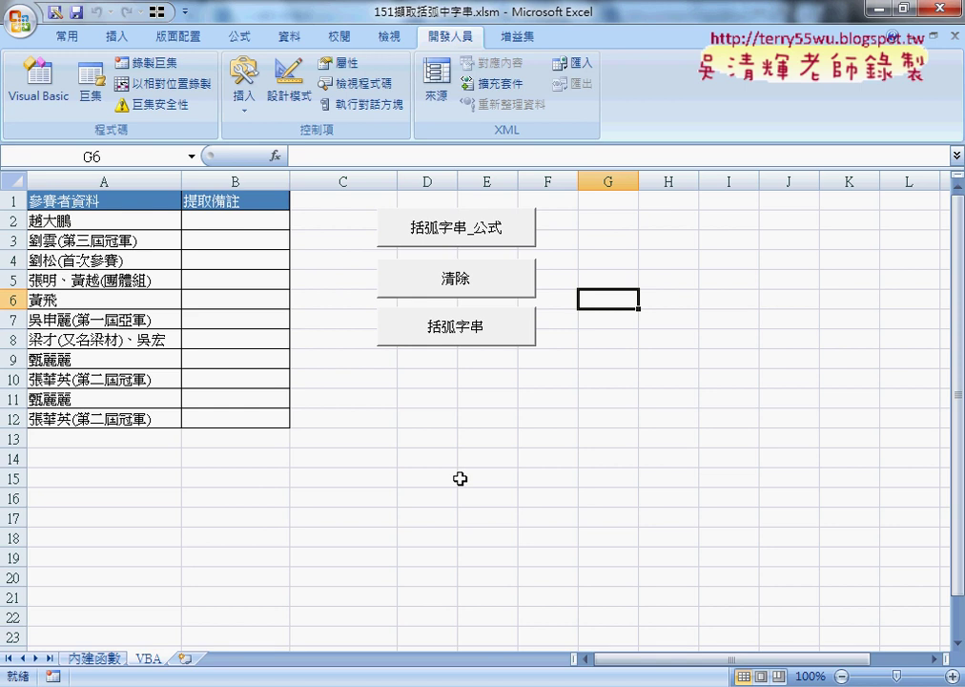
{"action": "left_click", "coordinate": [469, 238]}
{"action": "left_click", "coordinate": [462, 276]}
{"action": "left_click", "coordinate": [462, 324]}
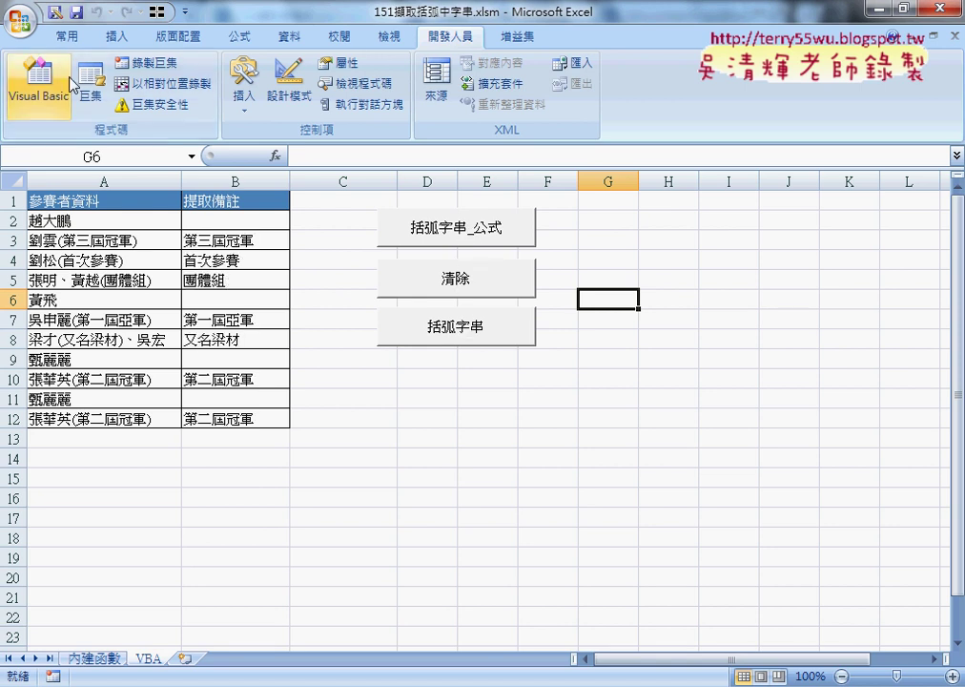
Inspect Module1 in the Visual Basic editor, then close the workbook, saving changes
{"action": "left_click", "coordinate": [38, 81]}
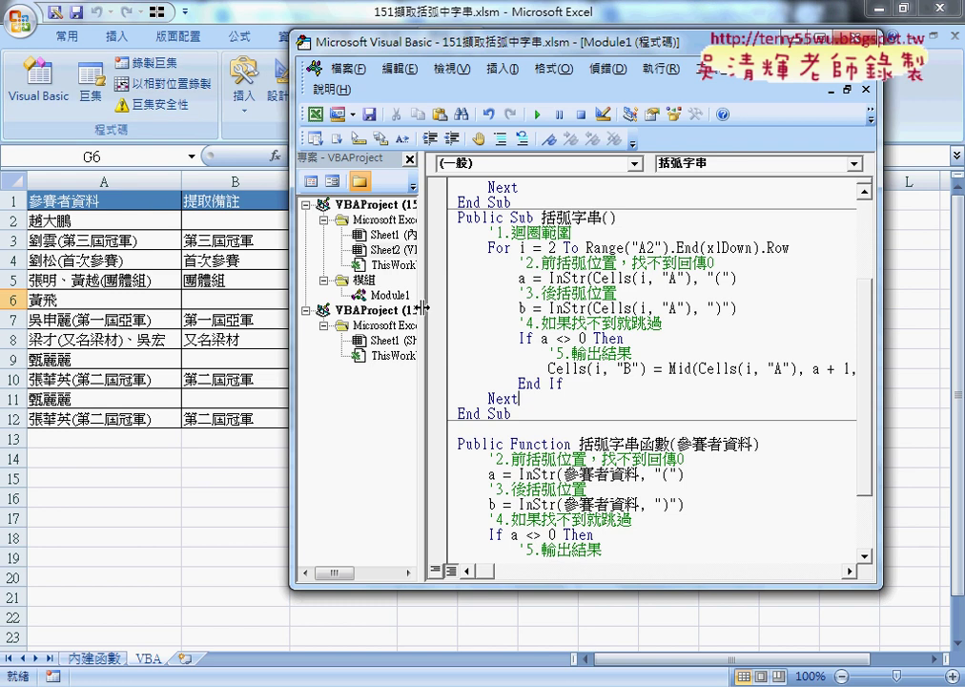
{"action": "left_click_drag", "start_coordinate": [426, 246], "coordinate": [547, 246]}
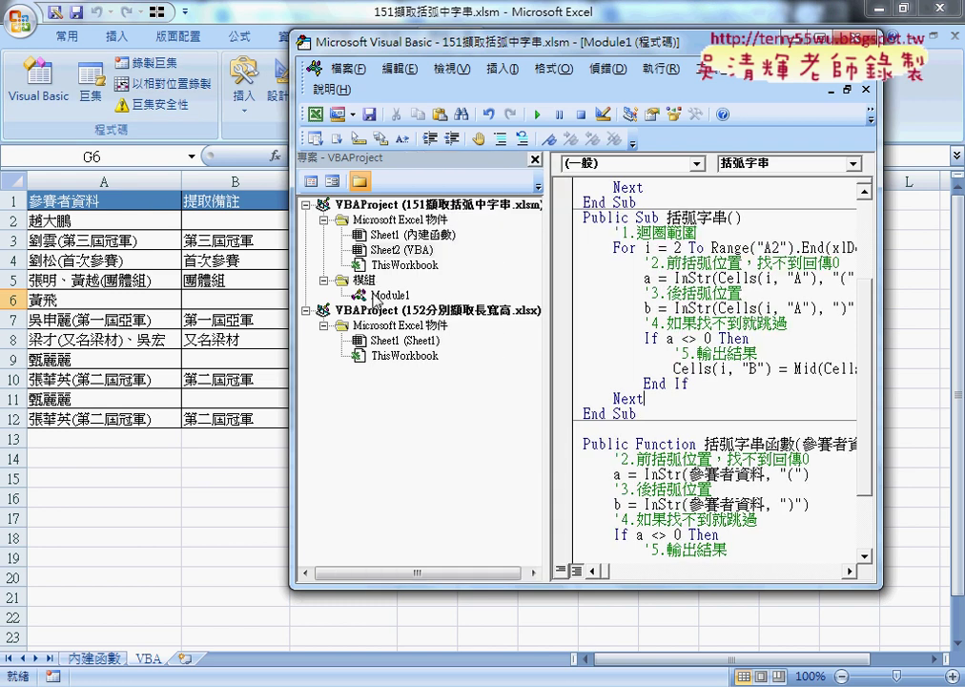
{"action": "left_click", "coordinate": [902, 29]}
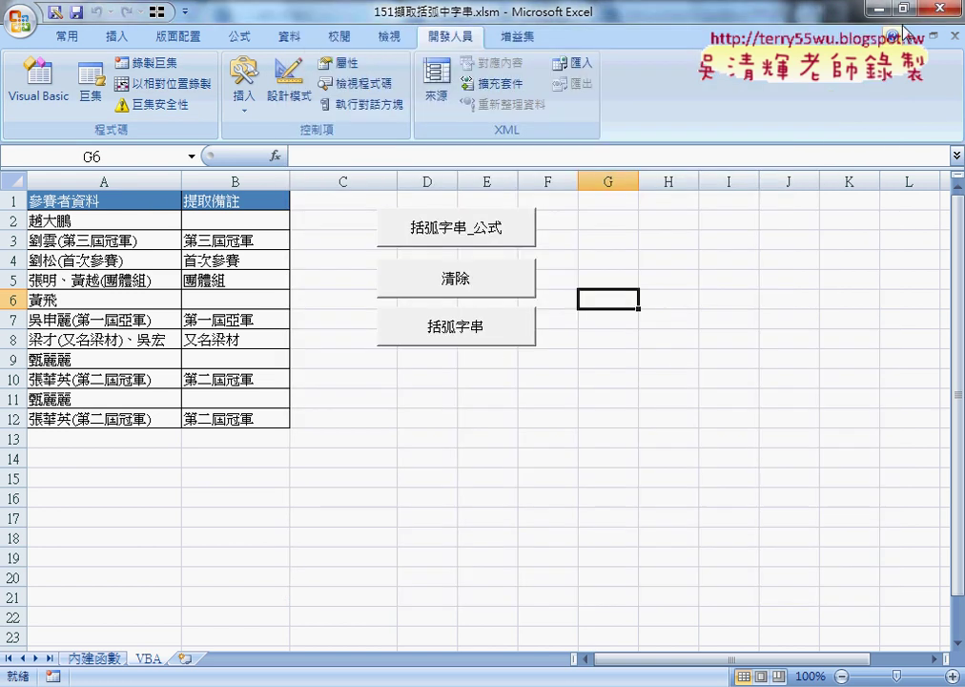
{"action": "left_click", "coordinate": [939, 8]}
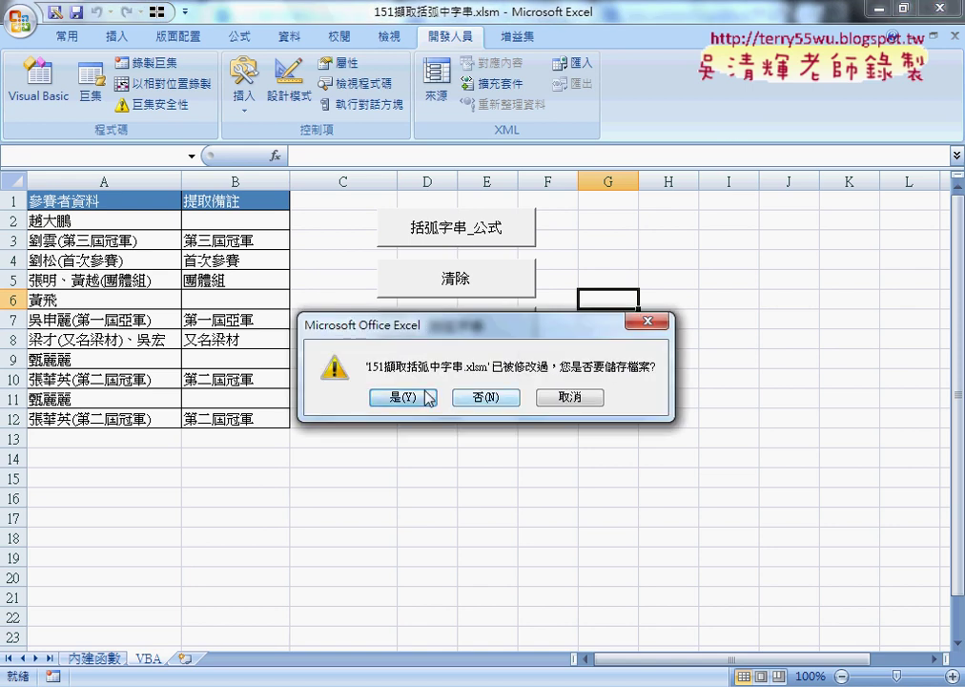
{"action": "left_click", "coordinate": [402, 397]}
In the Open dialog, show files as large icons and annotate the 151 .xlsx and .xlsm files
{"action": "key", "text": "ctrl+o"}
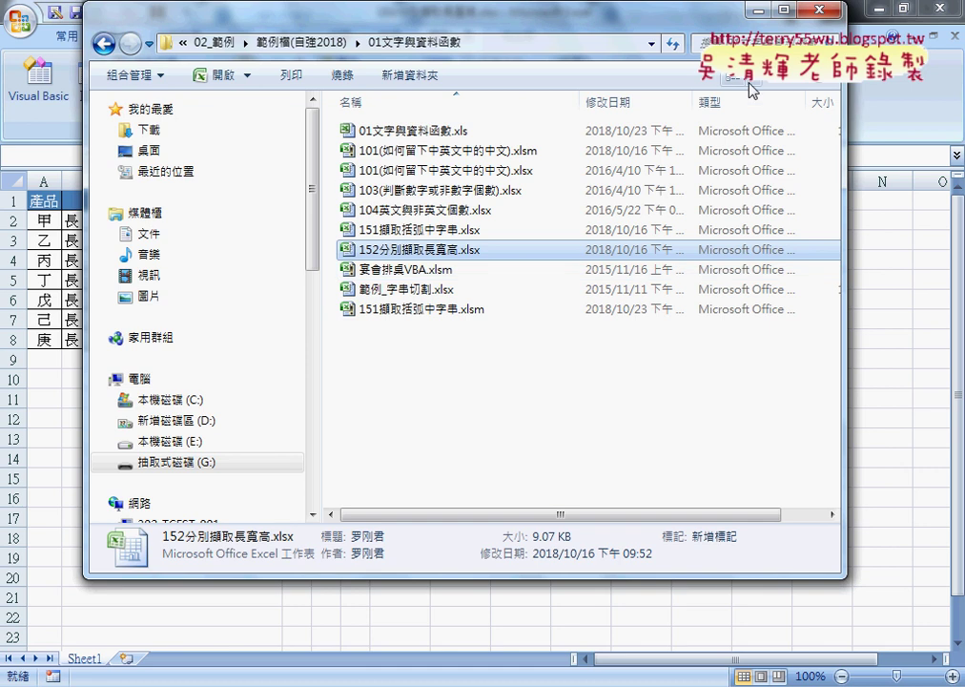
{"action": "left_click", "coordinate": [749, 84]}
{"action": "left_click", "coordinate": [748, 52]}
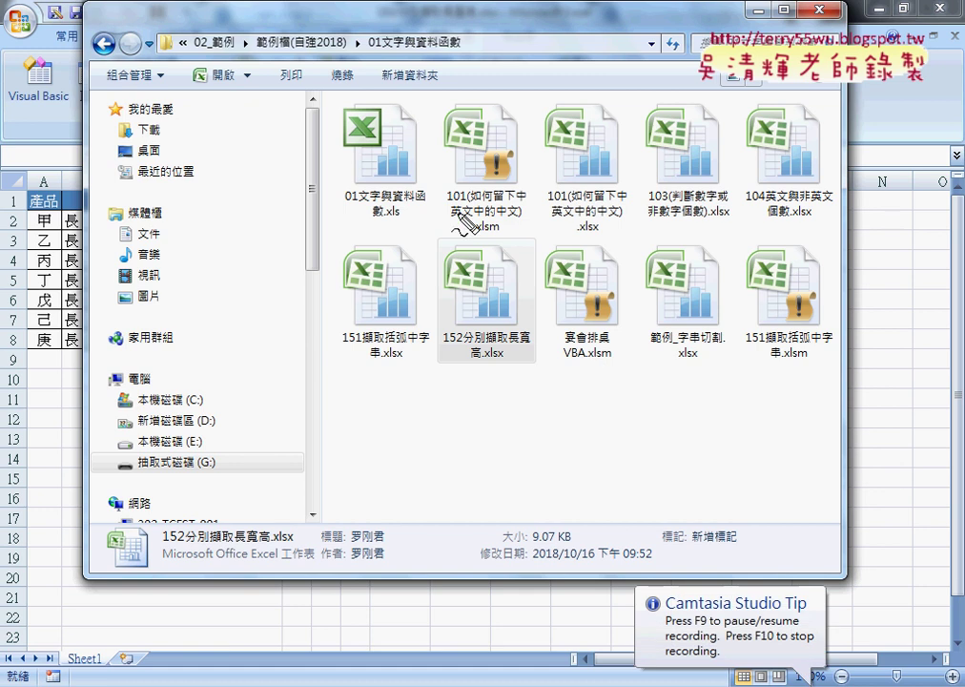
{"action": "mouse_move", "coordinate": [408, 368]}
{"action": "left_mouse_down"}
{"action": "mouse_move", "coordinate": [339, 295]}
{"action": "mouse_move", "coordinate": [417, 379]}
{"action": "left_mouse_up"}
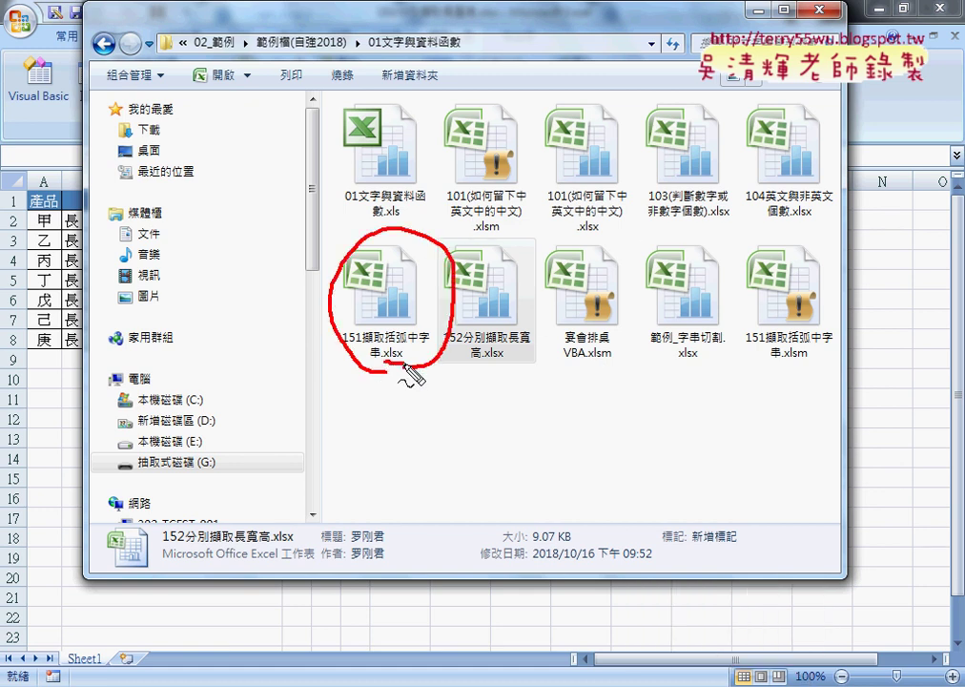
{"action": "mouse_move", "coordinate": [413, 370]}
{"action": "left_mouse_down"}
{"action": "mouse_move", "coordinate": [538, 433]}
{"action": "mouse_move", "coordinate": [694, 371]}
{"action": "mouse_move", "coordinate": [763, 384]}
{"action": "left_mouse_up"}
{"action": "left_click_drag", "start_coordinate": [813, 322], "coordinate": [816, 315]}
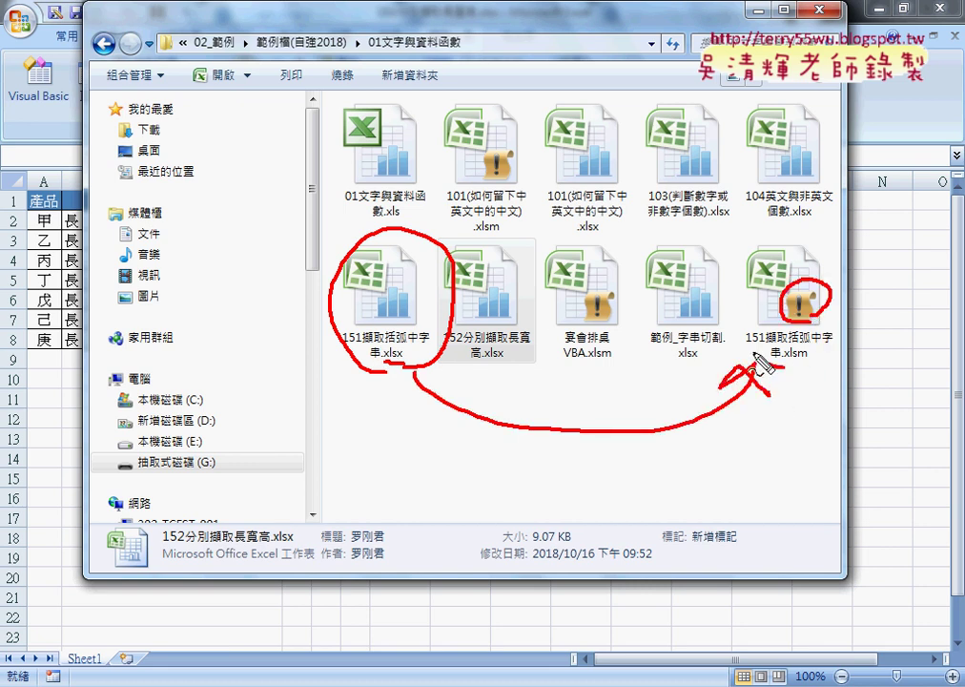
{"action": "mouse_move", "coordinate": [765, 366]}
{"action": "left_mouse_down"}
{"action": "mouse_move", "coordinate": [863, 331]}
{"action": "mouse_move", "coordinate": [773, 365]}
{"action": "mouse_move", "coordinate": [780, 359]}
{"action": "left_mouse_up"}
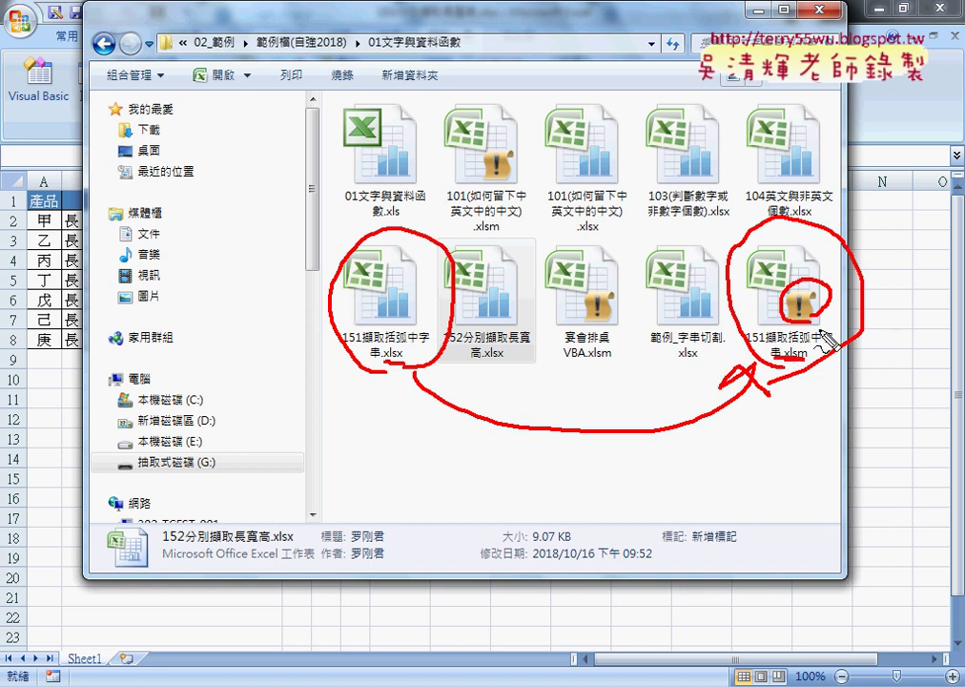
{"action": "left_click_drag", "start_coordinate": [813, 296], "coordinate": [813, 319]}
{"action": "key", "text": "Escape"}
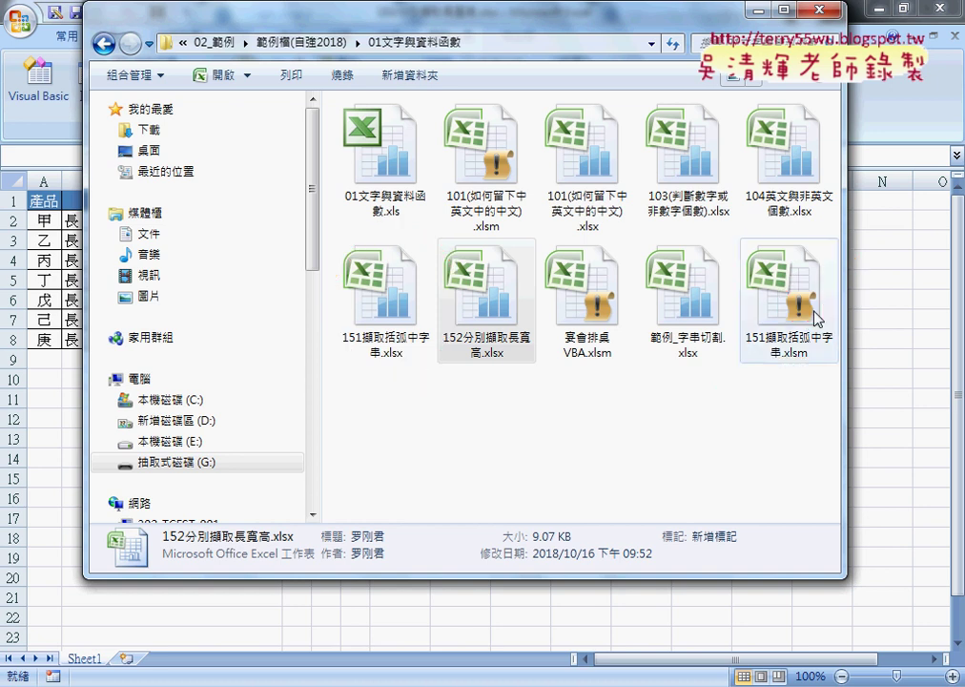
Compare the two 151 files' details, then open 152分別擷取長寬高.xlsx
{"action": "left_click", "coordinate": [351, 310]}
{"action": "left_click", "coordinate": [774, 291]}
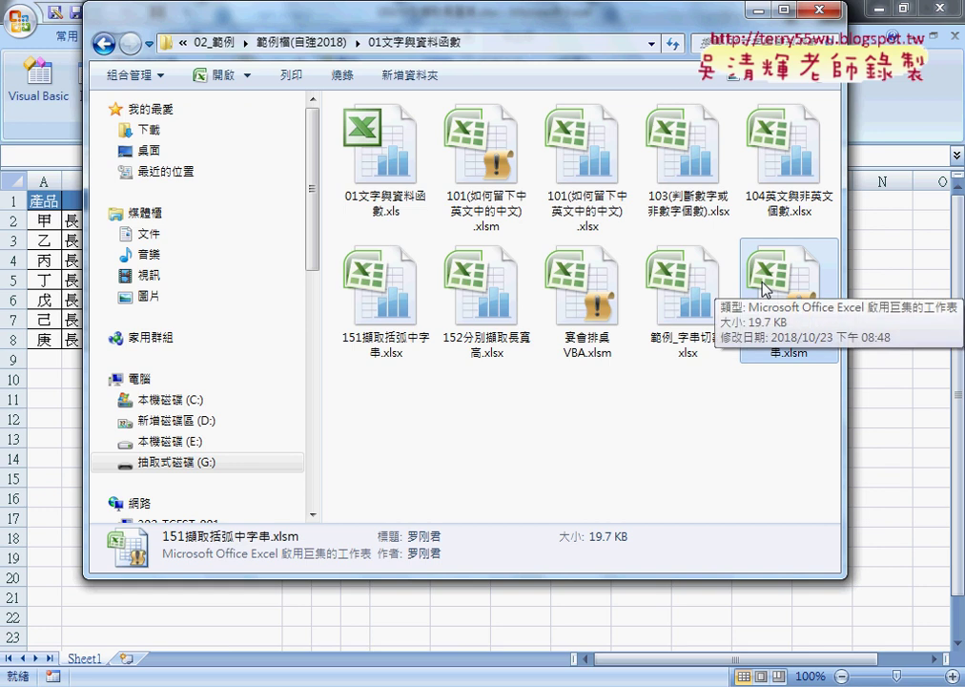
{"action": "double_click", "coordinate": [466, 333]}
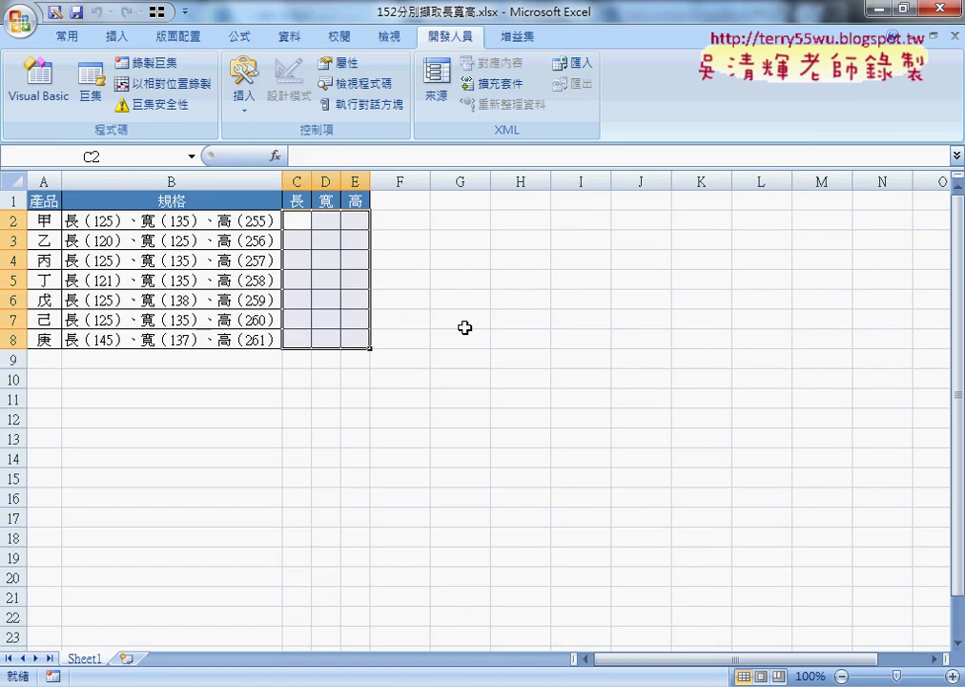
Select the empty length, width and height cells C2:E8, then pick C2 for the length formula
{"action": "left_click", "coordinate": [464, 327]}
{"action": "left_click_drag", "start_coordinate": [299, 218], "coordinate": [358, 335]}
{"action": "left_click", "coordinate": [300, 221]}
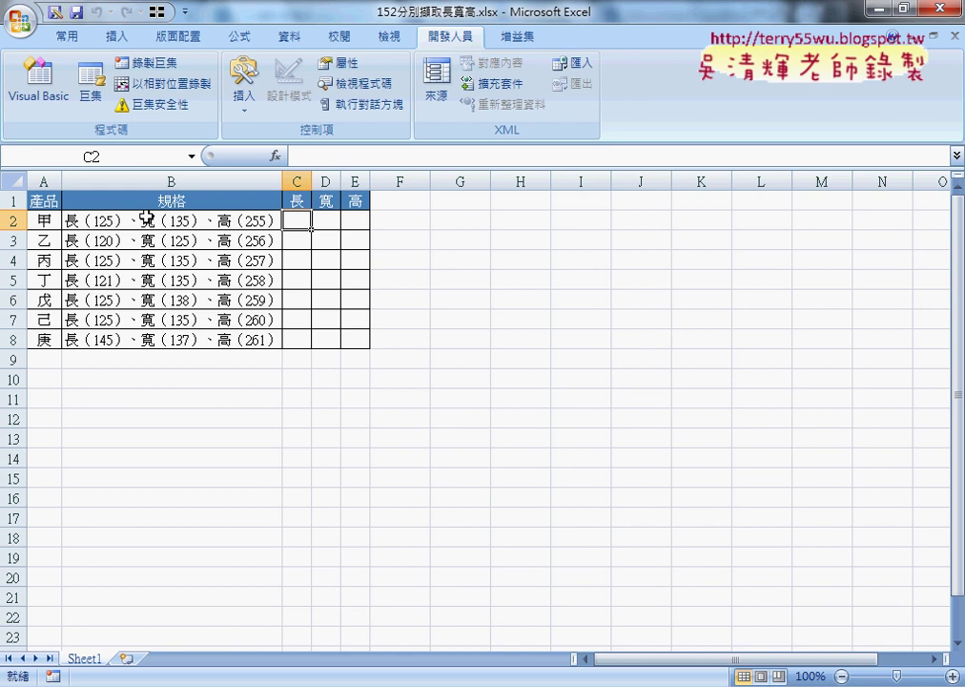
Insert FIND into C2, review its Start_num argument against the specs, then cancel the formula
{"action": "left_click", "coordinate": [276, 157]}
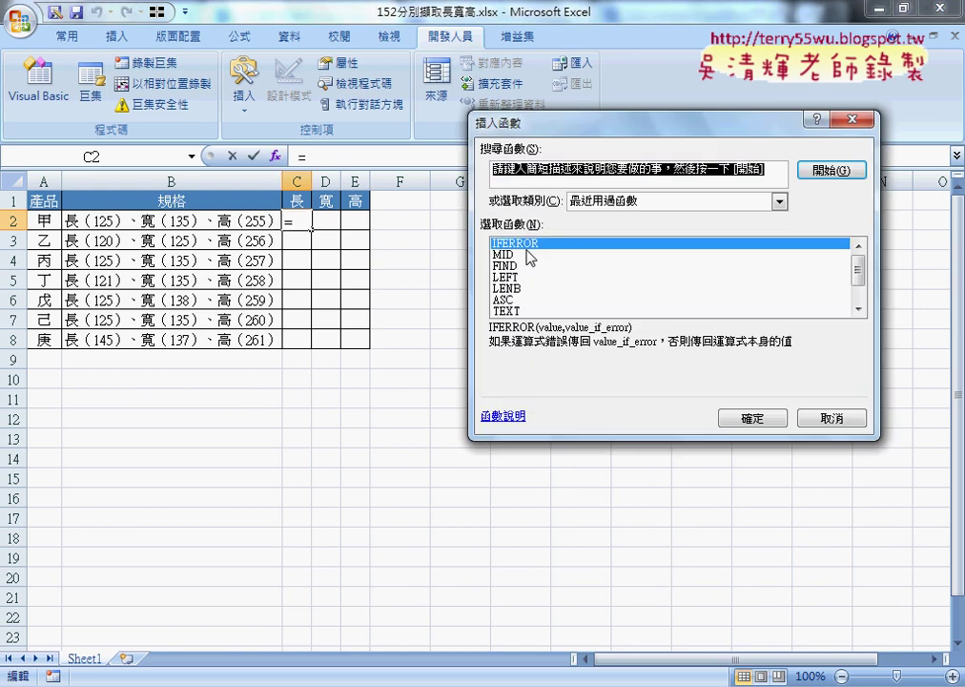
{"action": "double_click", "coordinate": [522, 267]}
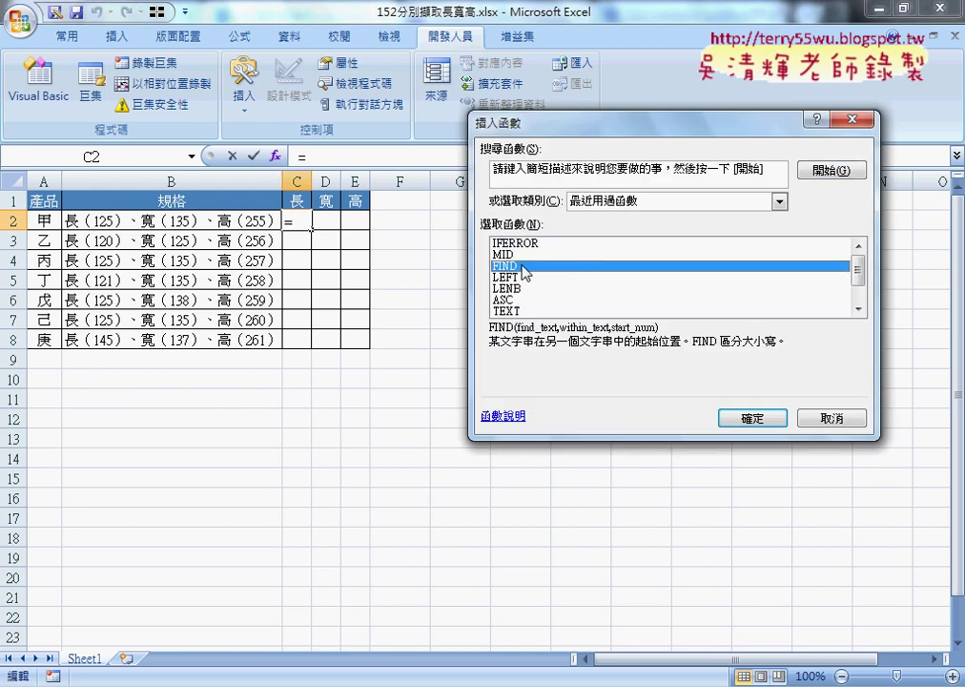
{"action": "left_click", "coordinate": [592, 245]}
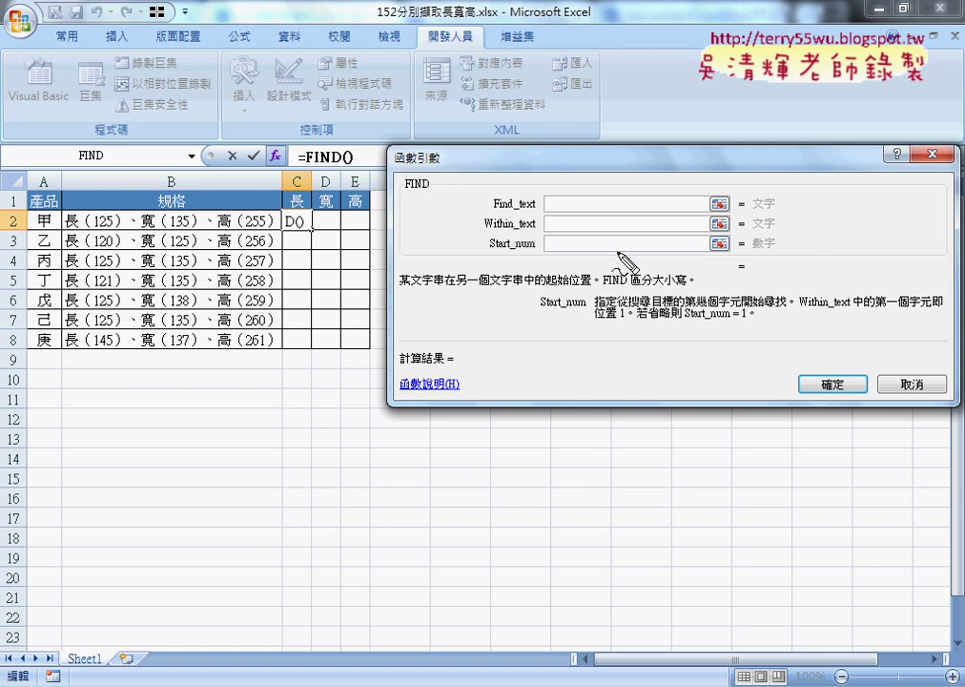
{"action": "left_click_drag", "start_coordinate": [510, 252], "coordinate": [523, 233]}
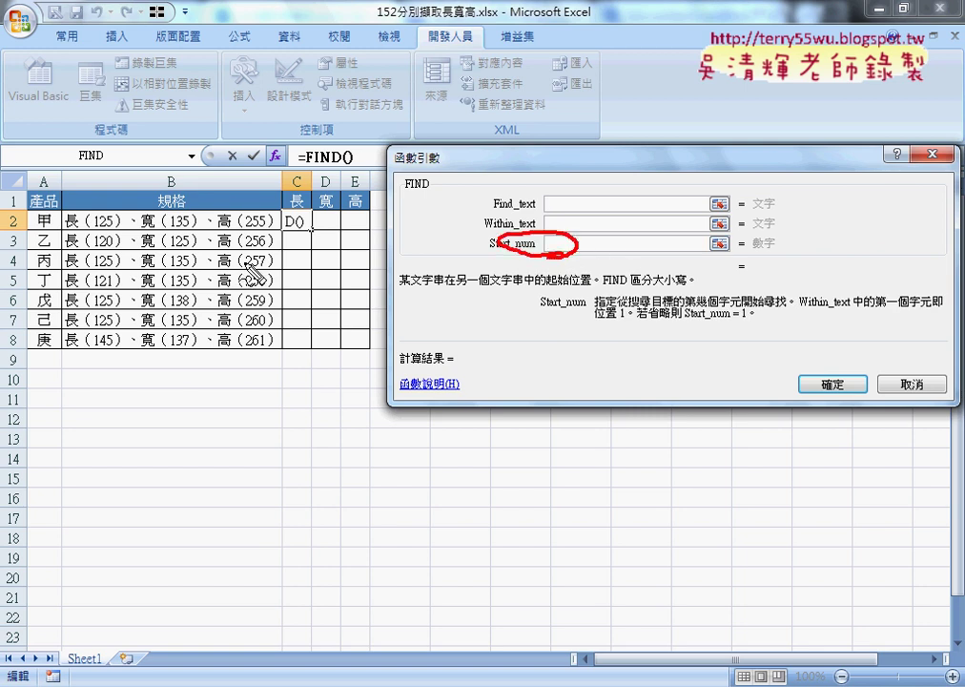
{"action": "mouse_move", "coordinate": [92, 209]}
{"action": "left_mouse_down"}
{"action": "mouse_move", "coordinate": [89, 230]}
{"action": "mouse_move", "coordinate": [93, 189]}
{"action": "left_mouse_up"}
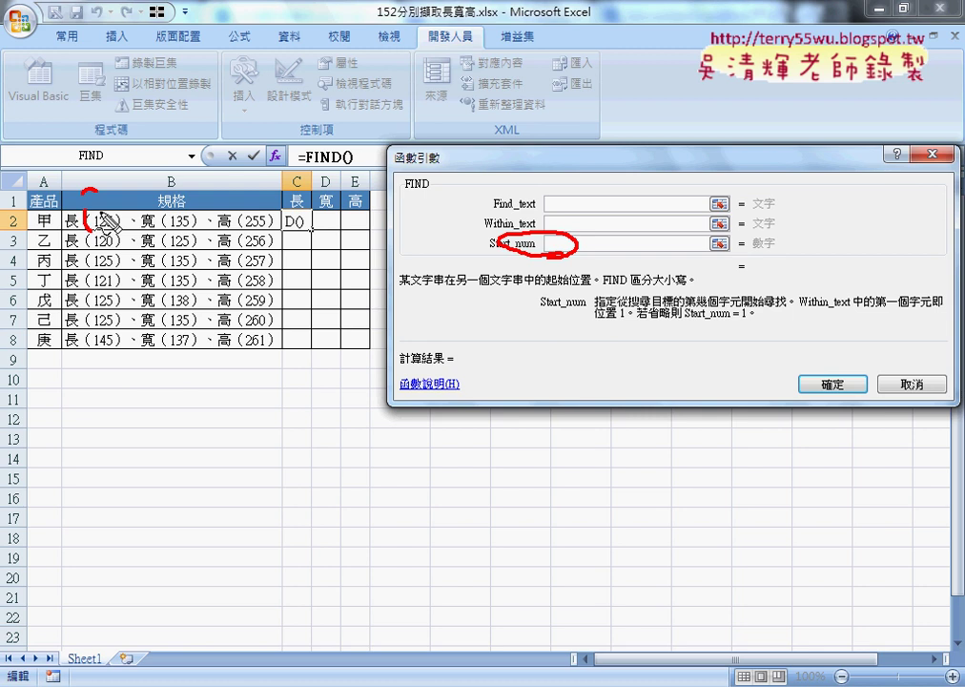
{"action": "mouse_move", "coordinate": [92, 203]}
{"action": "left_mouse_down"}
{"action": "mouse_move", "coordinate": [153, 202]}
{"action": "mouse_move", "coordinate": [173, 227]}
{"action": "mouse_move", "coordinate": [160, 234]}
{"action": "mouse_move", "coordinate": [172, 234]}
{"action": "mouse_move", "coordinate": [207, 202]}
{"action": "mouse_move", "coordinate": [251, 230]}
{"action": "left_mouse_up"}
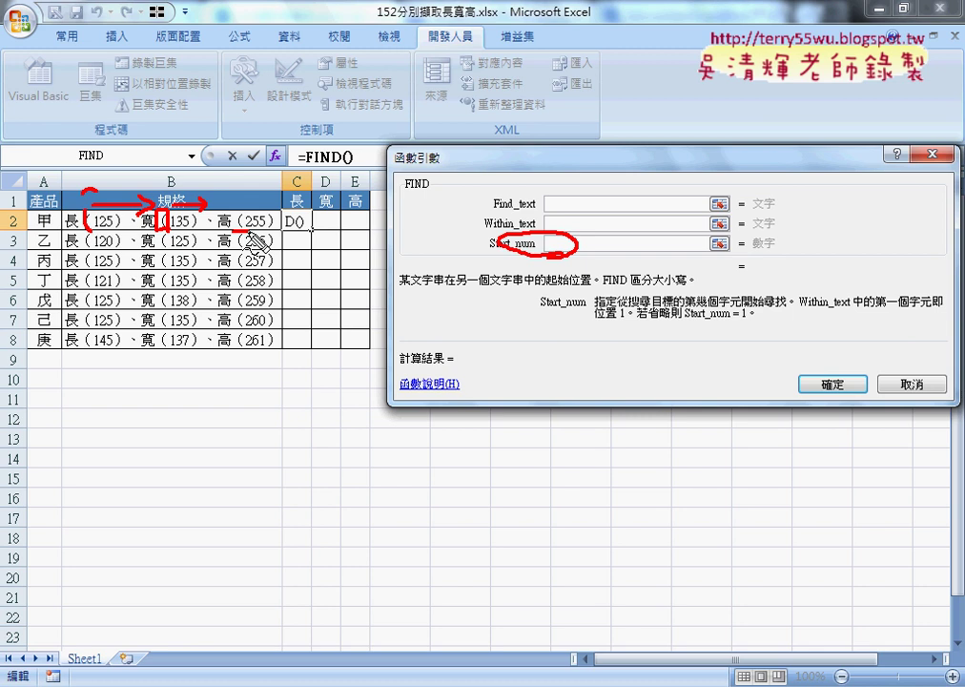
{"action": "key", "text": "Escape"}
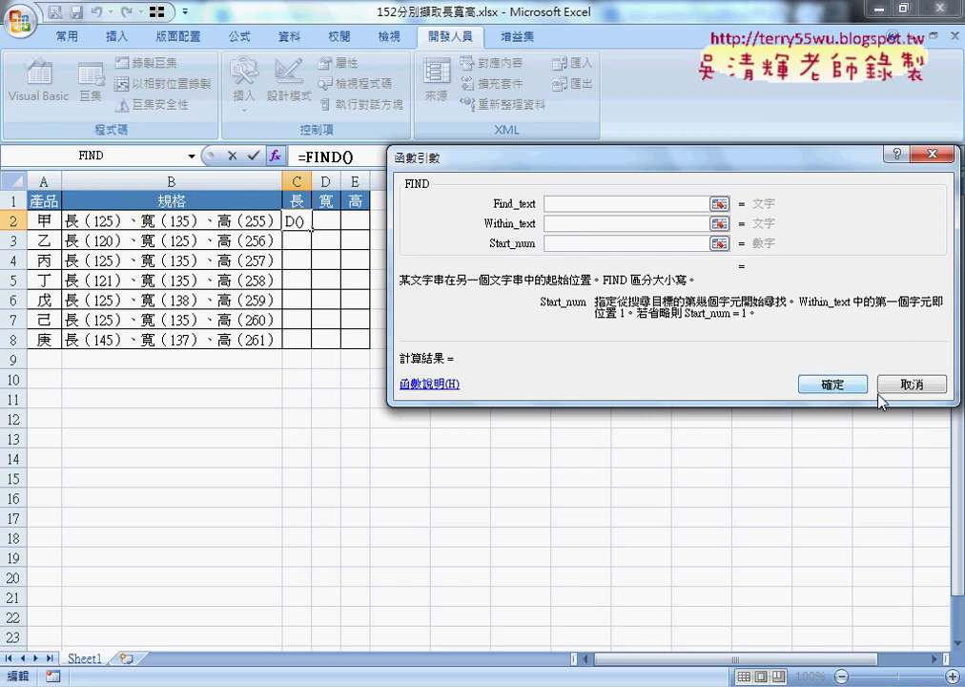
{"action": "left_click", "coordinate": [892, 383]}
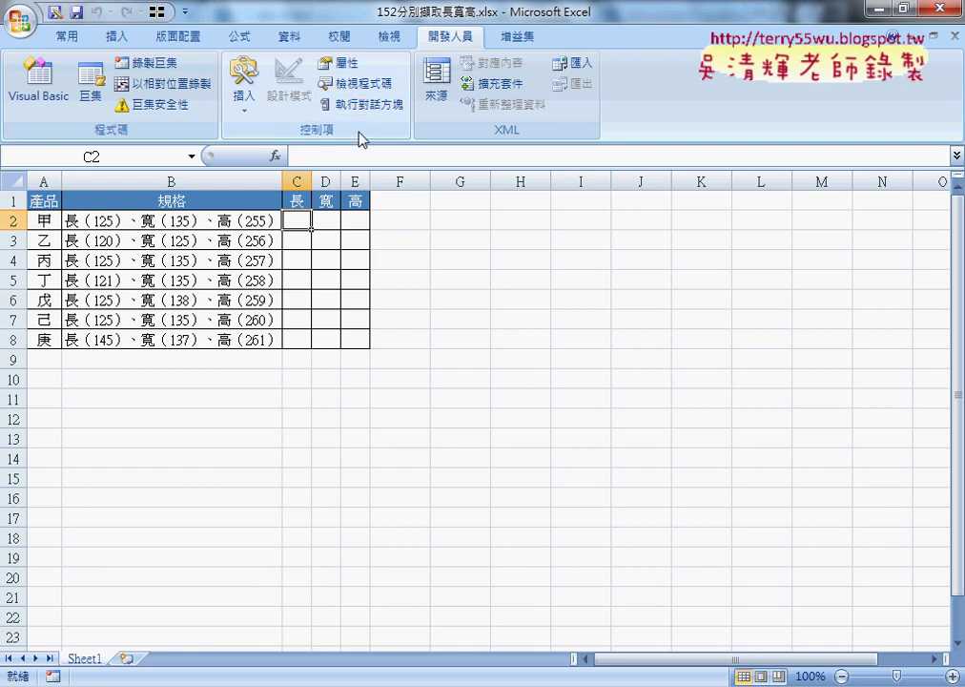
Select the specs in B2:B8 and launch Text to Columns from the Data tab
{"action": "left_click", "coordinate": [298, 38]}
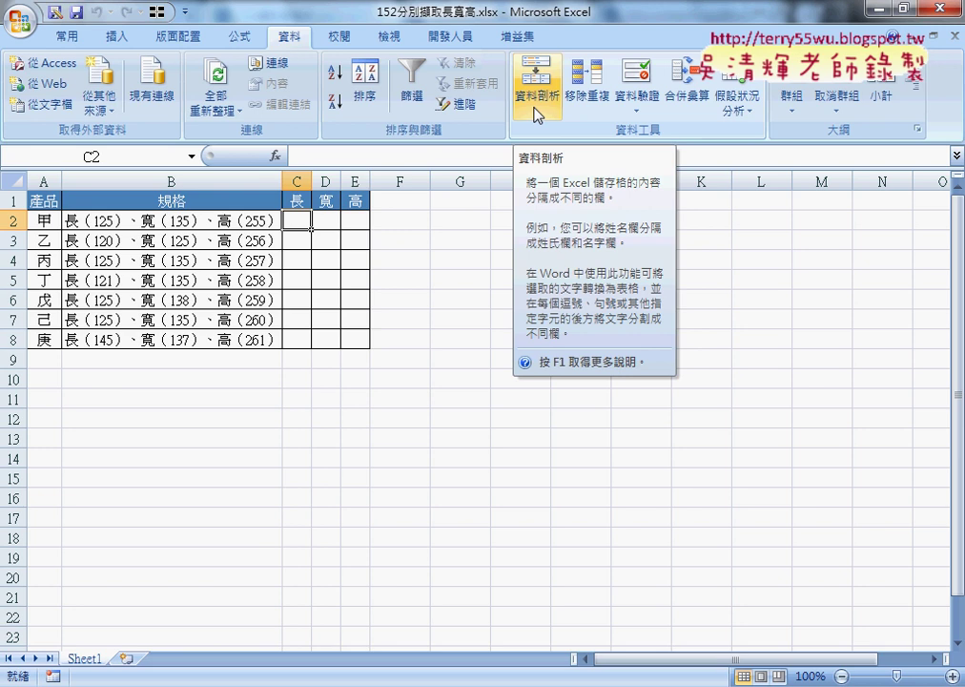
{"action": "left_click", "coordinate": [197, 221]}
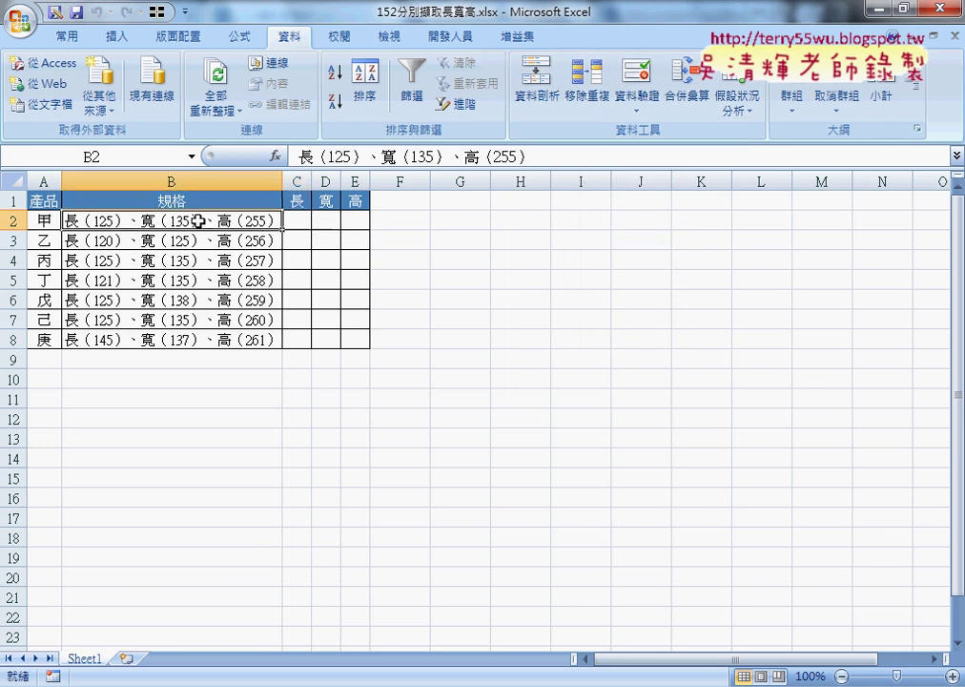
{"action": "left_click_drag", "start_coordinate": [197, 220], "coordinate": [195, 340]}
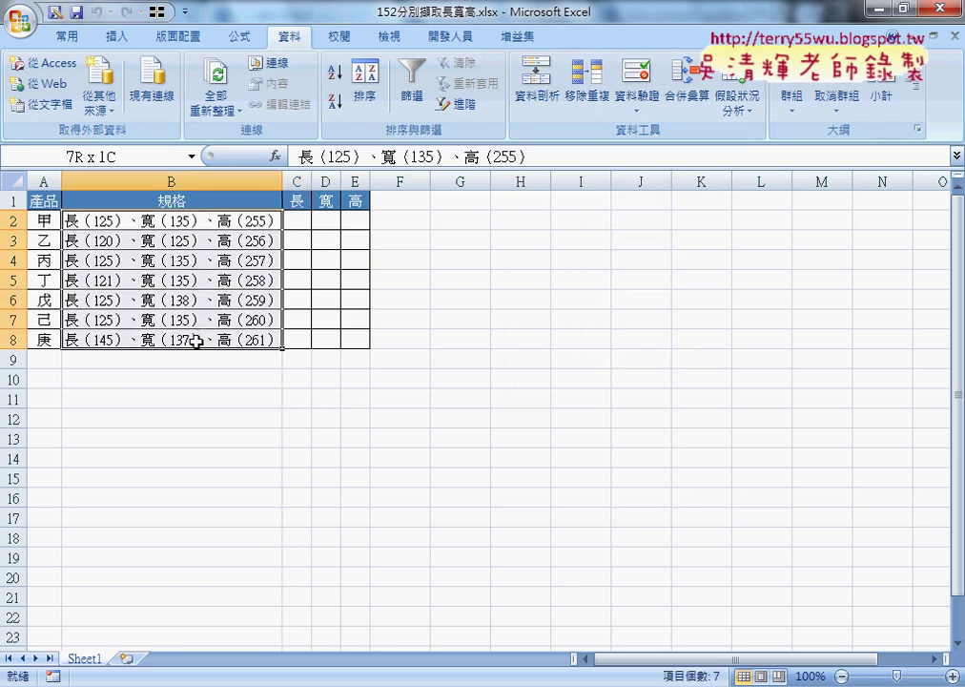
{"action": "left_click", "coordinate": [548, 97]}
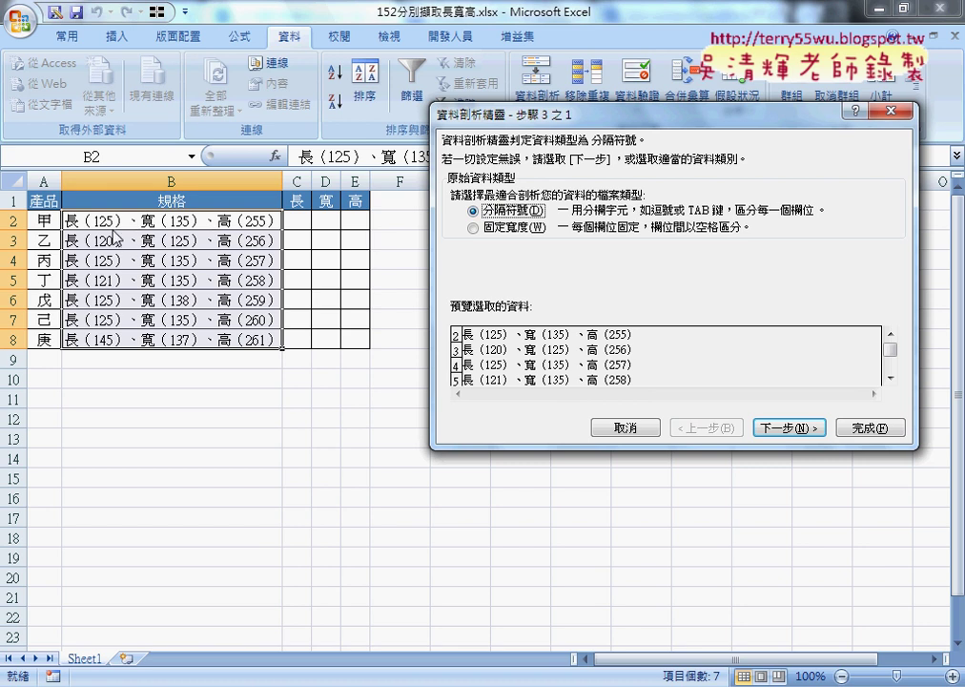
Choose Fixed width in the Text to Columns wizard and advance to step 2
{"action": "left_click", "coordinate": [498, 228]}
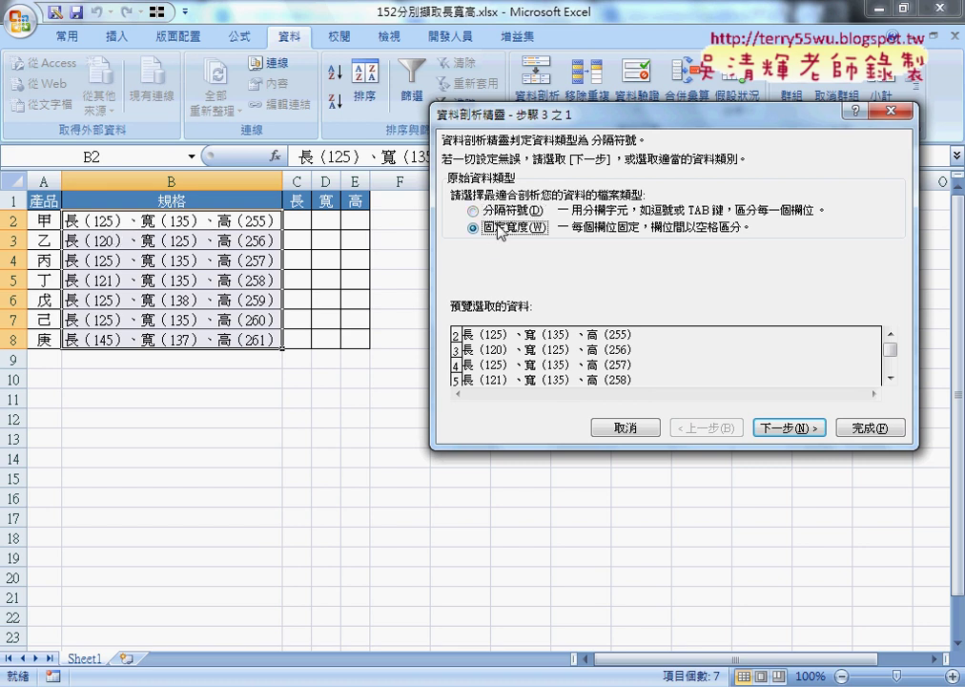
{"action": "left_click", "coordinate": [505, 210]}
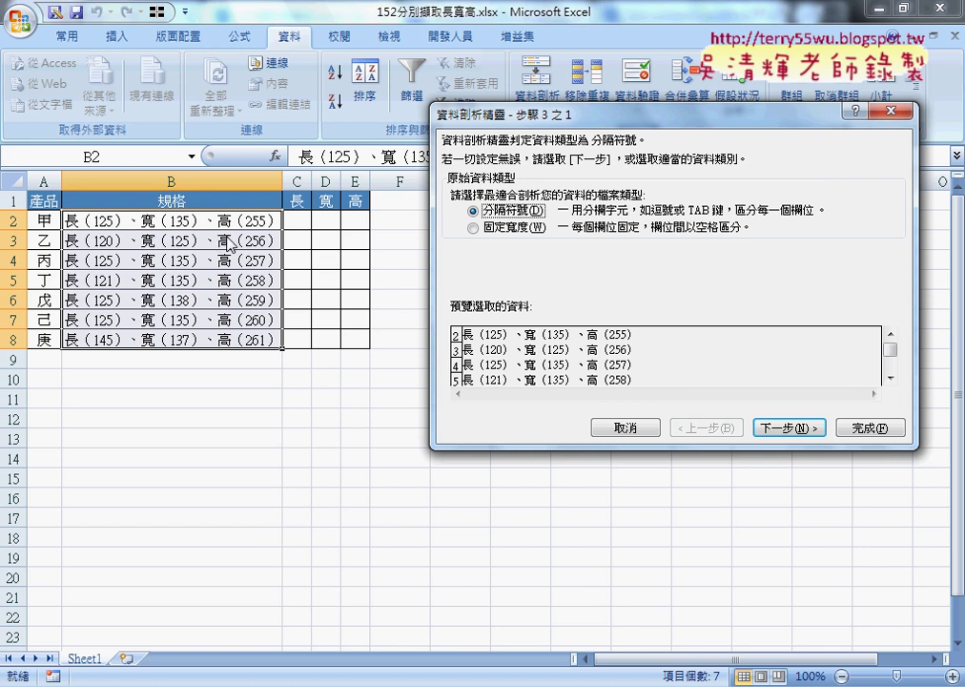
{"action": "left_click", "coordinate": [487, 230]}
{"action": "left_click", "coordinate": [791, 428]}
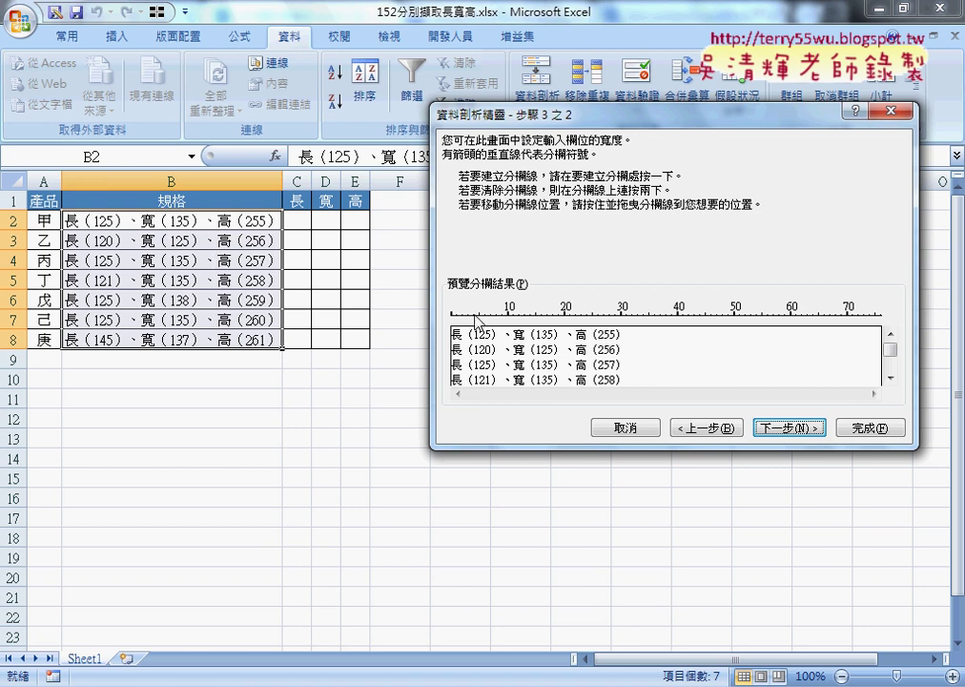
Place six break lines around the 長, 寬 and 高 numbers, fixing the extra break, then advance to step 3
{"action": "left_click", "coordinate": [473, 315]}
{"action": "left_click", "coordinate": [490, 314]}
{"action": "left_click", "coordinate": [535, 314]}
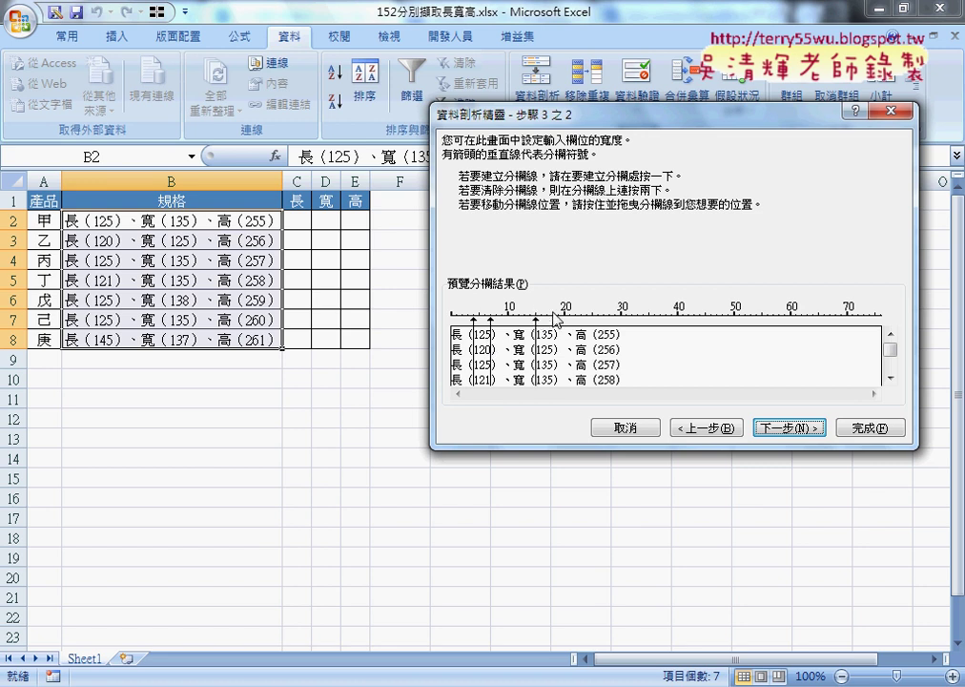
{"action": "left_click", "coordinate": [553, 315]}
{"action": "left_click", "coordinate": [598, 316]}
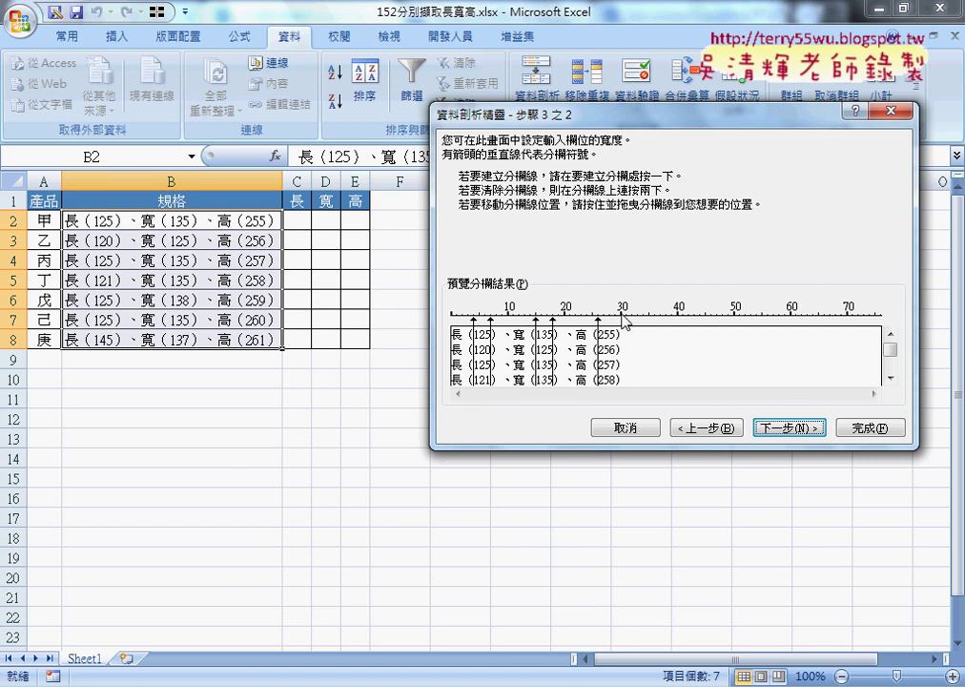
{"action": "left_click", "coordinate": [621, 316]}
{"action": "left_click_drag", "start_coordinate": [620, 324], "coordinate": [618, 325]}
{"action": "double_click", "coordinate": [618, 324]}
{"action": "left_click_drag", "start_coordinate": [615, 325], "coordinate": [598, 327]}
{"action": "left_click", "coordinate": [782, 428]}
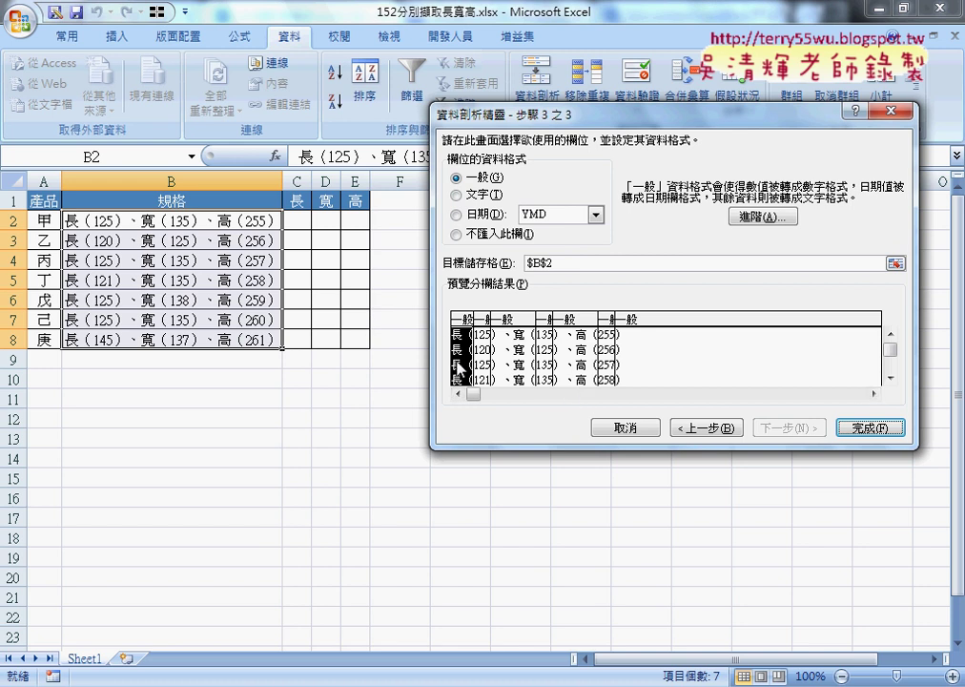
Mark the 長, 、寬, 、高 and trailing bracket columns as Do not import
{"action": "left_click", "coordinate": [457, 234]}
{"action": "left_click", "coordinate": [458, 234]}
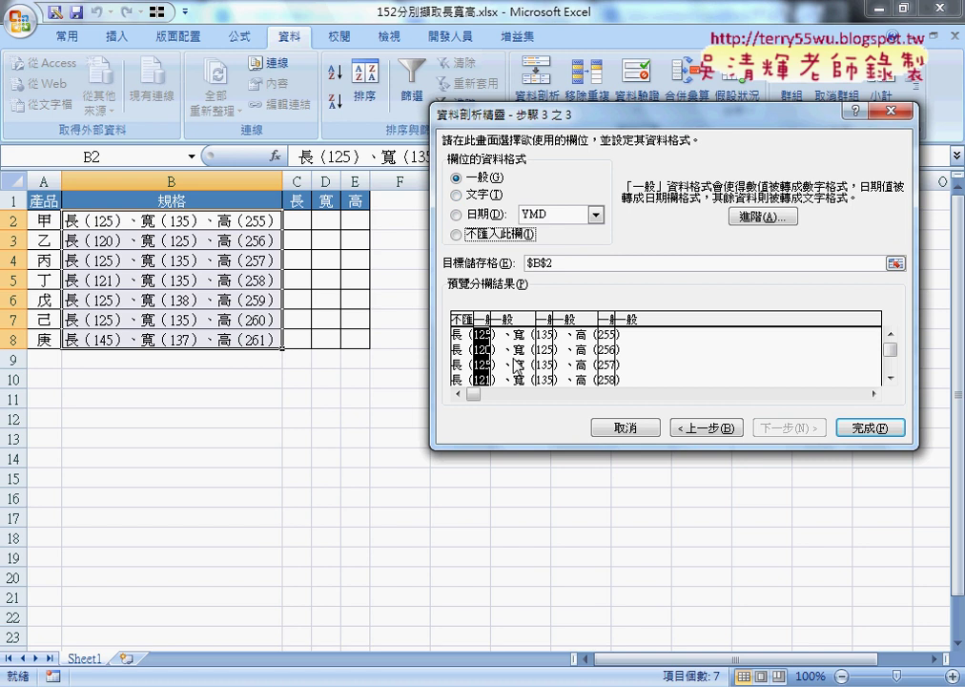
{"action": "left_click", "coordinate": [515, 362]}
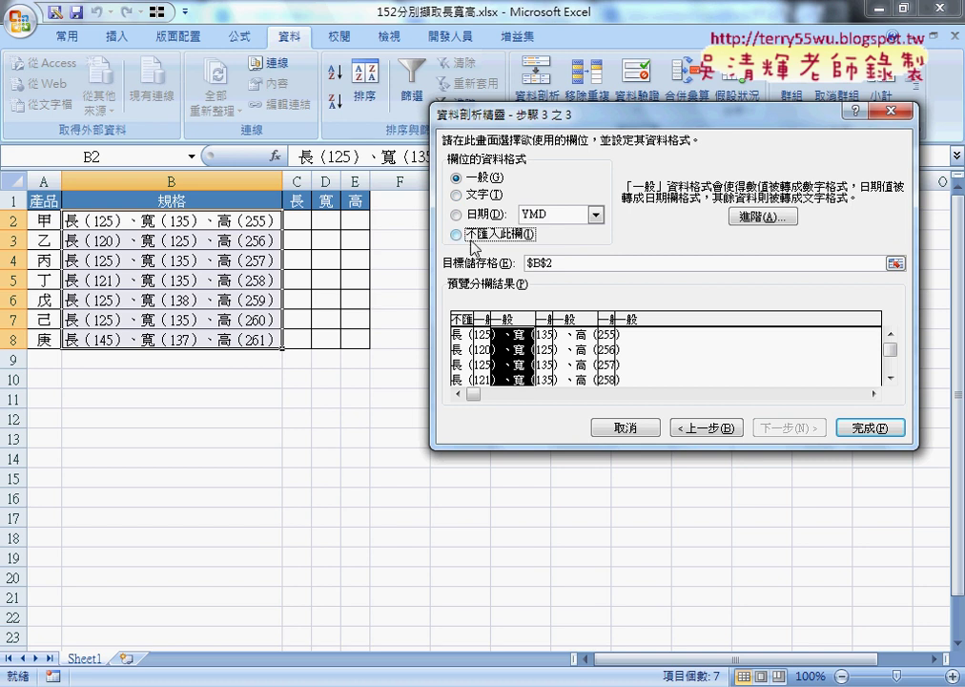
{"action": "left_click", "coordinate": [457, 235]}
{"action": "left_click", "coordinate": [572, 357]}
{"action": "left_click", "coordinate": [457, 233]}
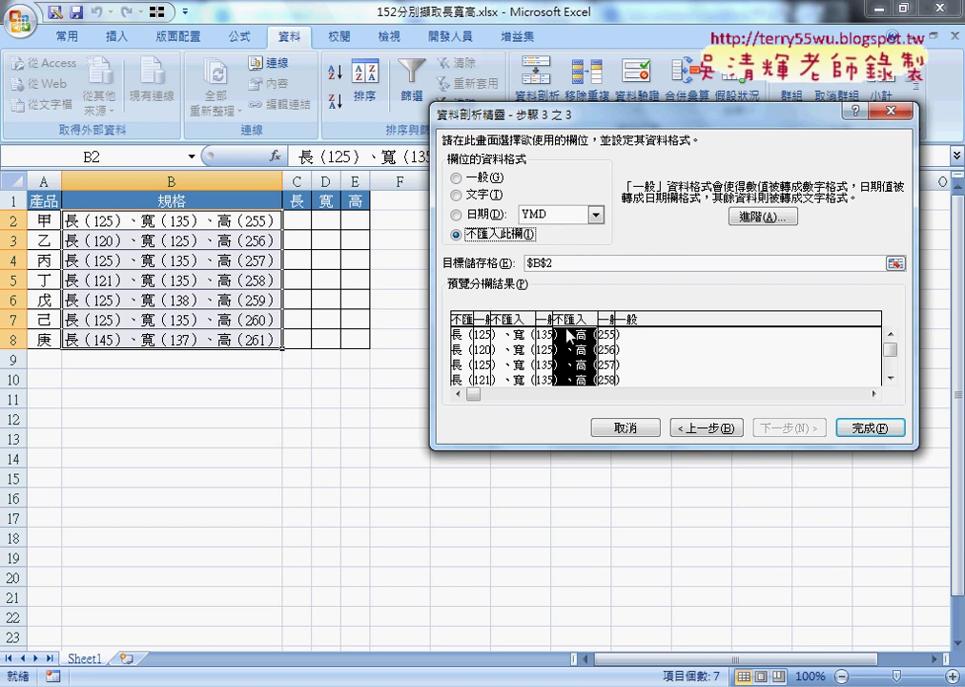
{"action": "left_click", "coordinate": [666, 359]}
{"action": "left_click", "coordinate": [486, 236]}
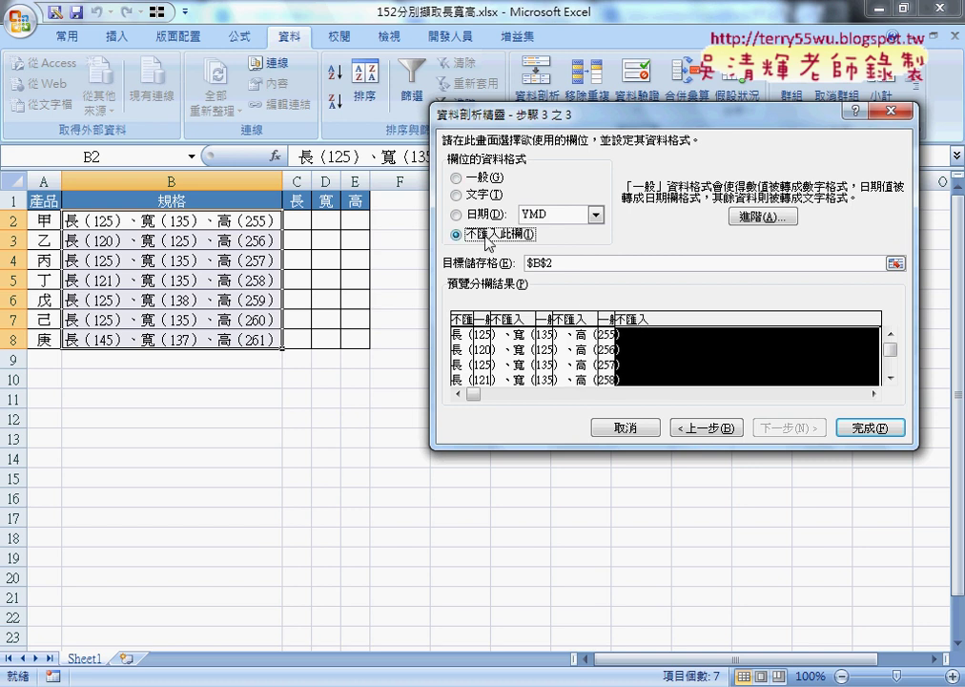
Set the destination to $C$2 and finish the split, confirming the cell replacement
{"action": "left_click", "coordinate": [573, 263]}
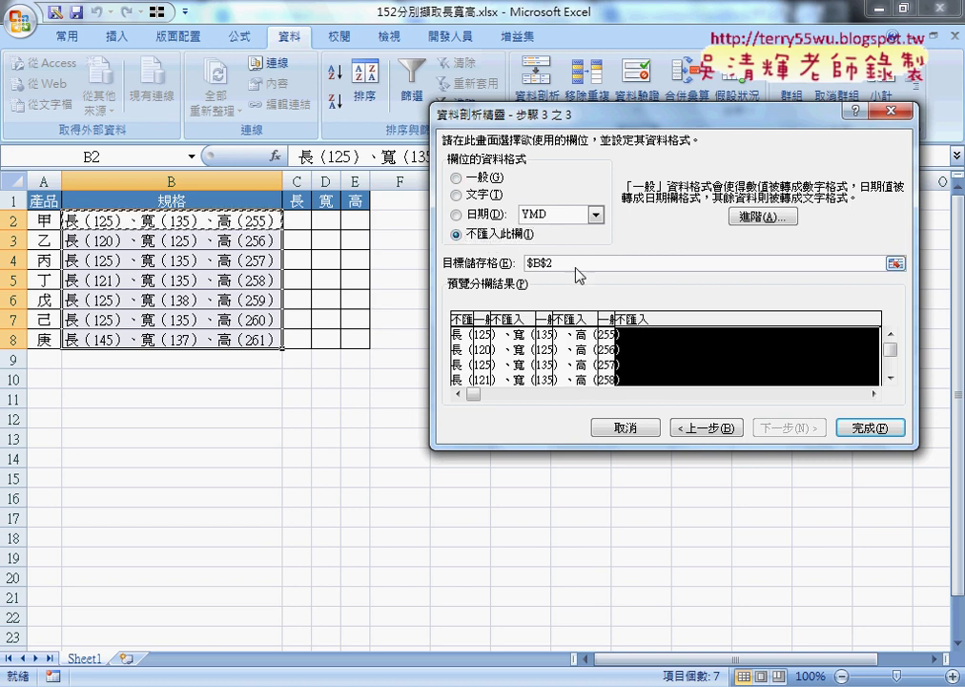
{"action": "double_click", "coordinate": [548, 263]}
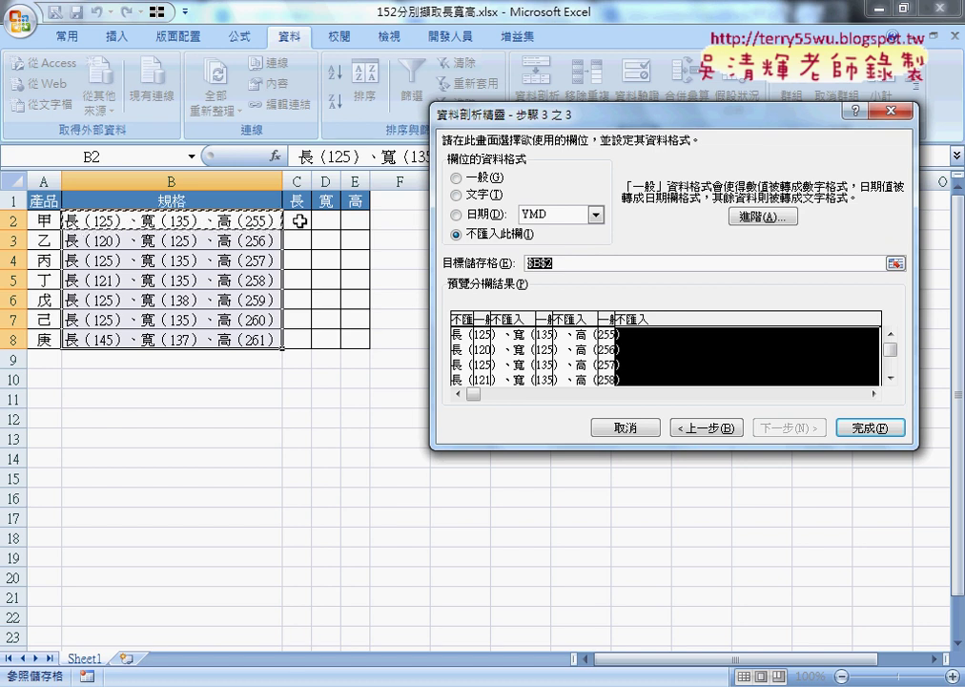
{"action": "left_click", "coordinate": [299, 220]}
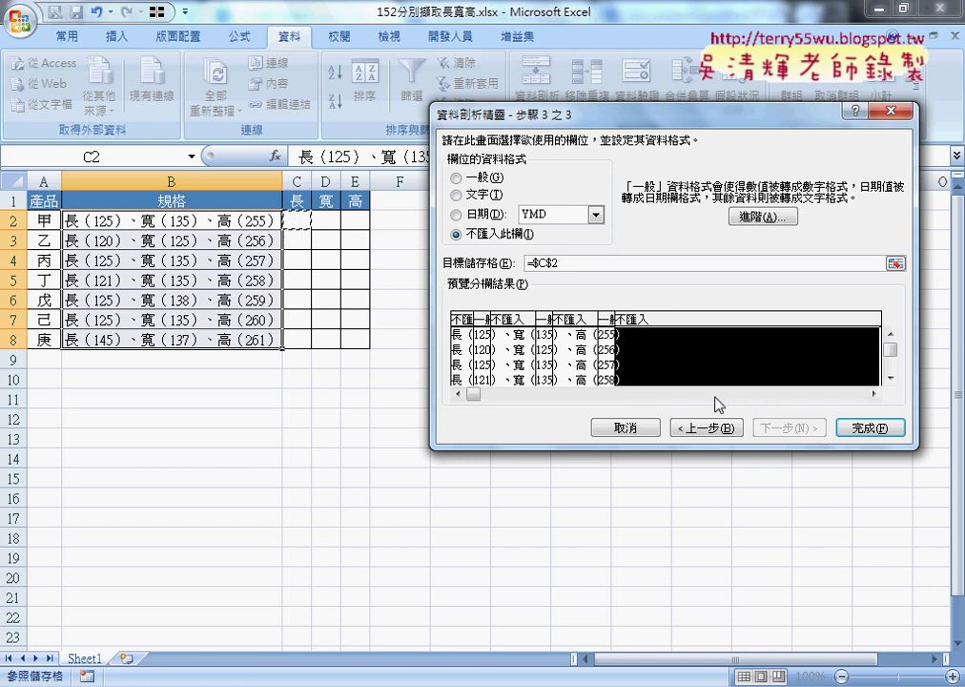
{"action": "left_click", "coordinate": [872, 430]}
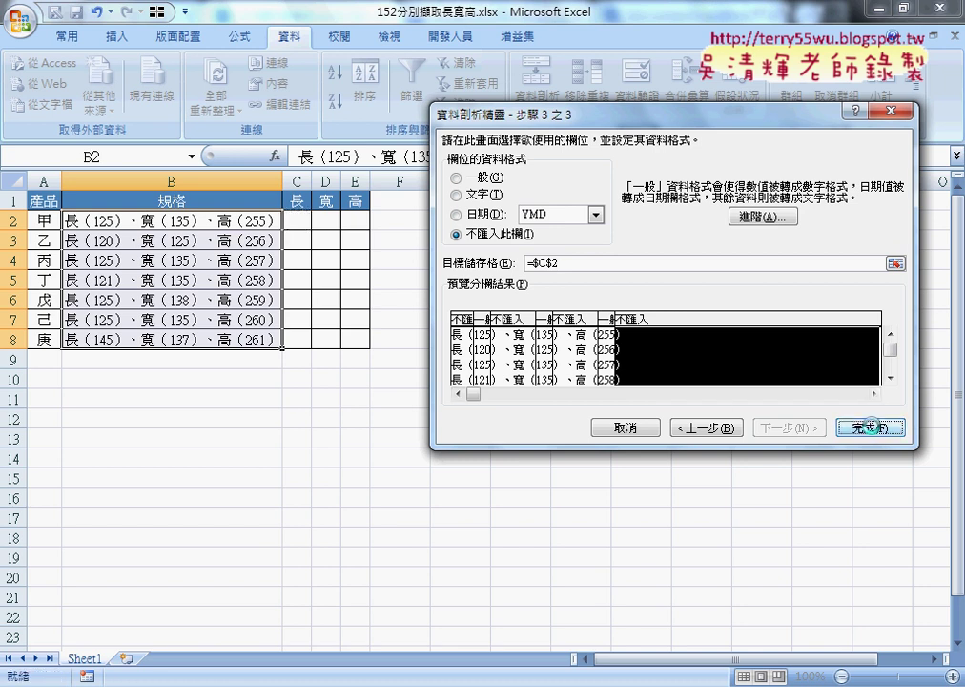
{"action": "left_click", "coordinate": [872, 429]}
Accept replacing the destination cells, then delete the split numbers in C2:E8 and move to F2
{"action": "left_click", "coordinate": [464, 402]}
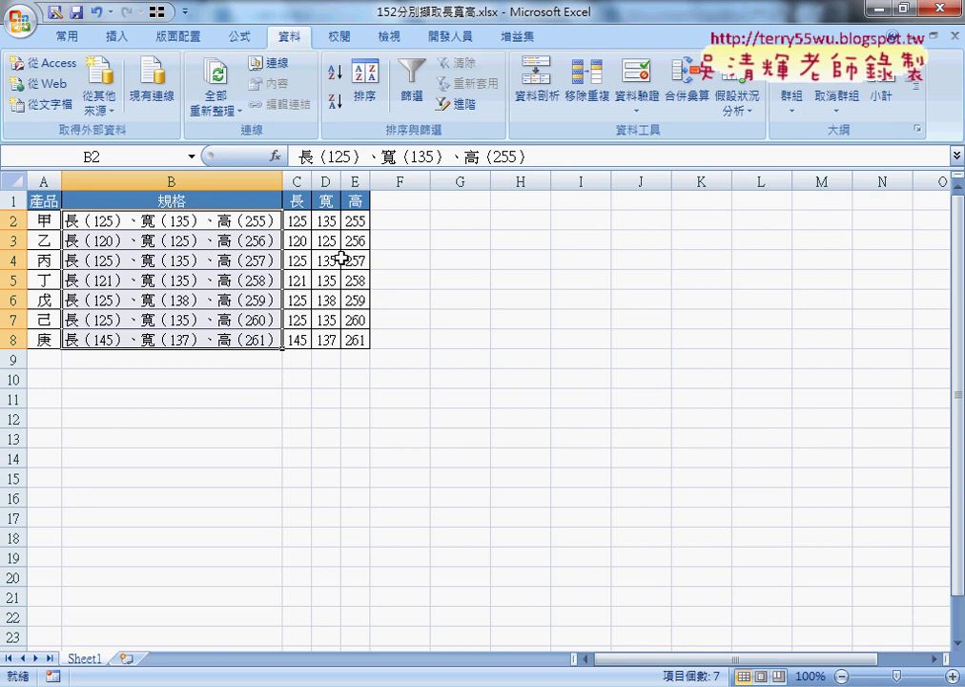
{"action": "mouse_move", "coordinate": [291, 220]}
{"action": "left_mouse_down"}
{"action": "mouse_move", "coordinate": [358, 313]}
{"action": "mouse_move", "coordinate": [359, 333]}
{"action": "left_mouse_up"}
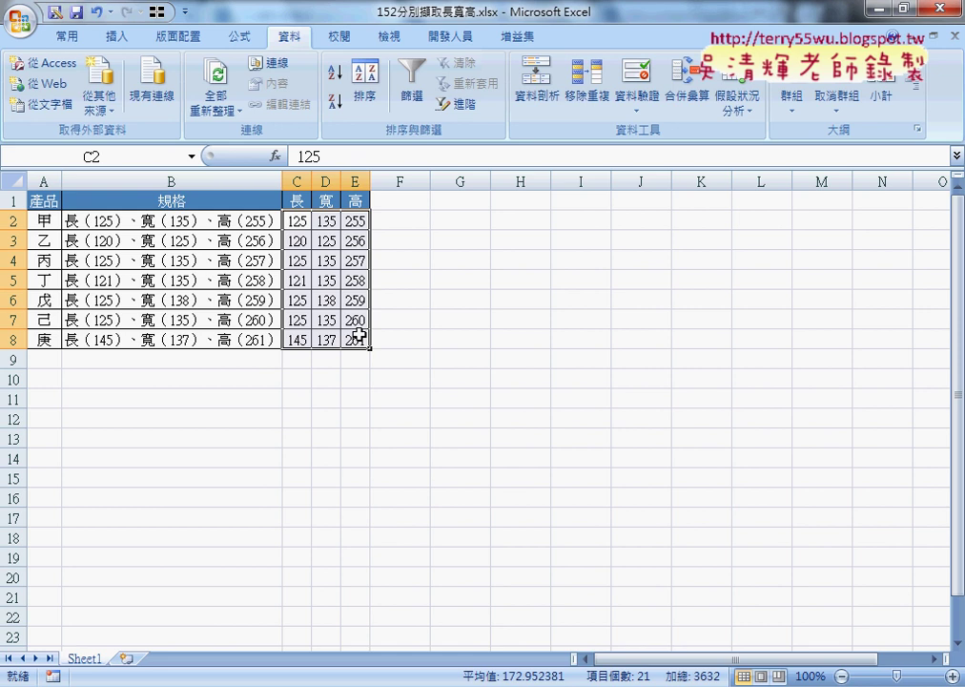
{"action": "key", "text": "Delete"}
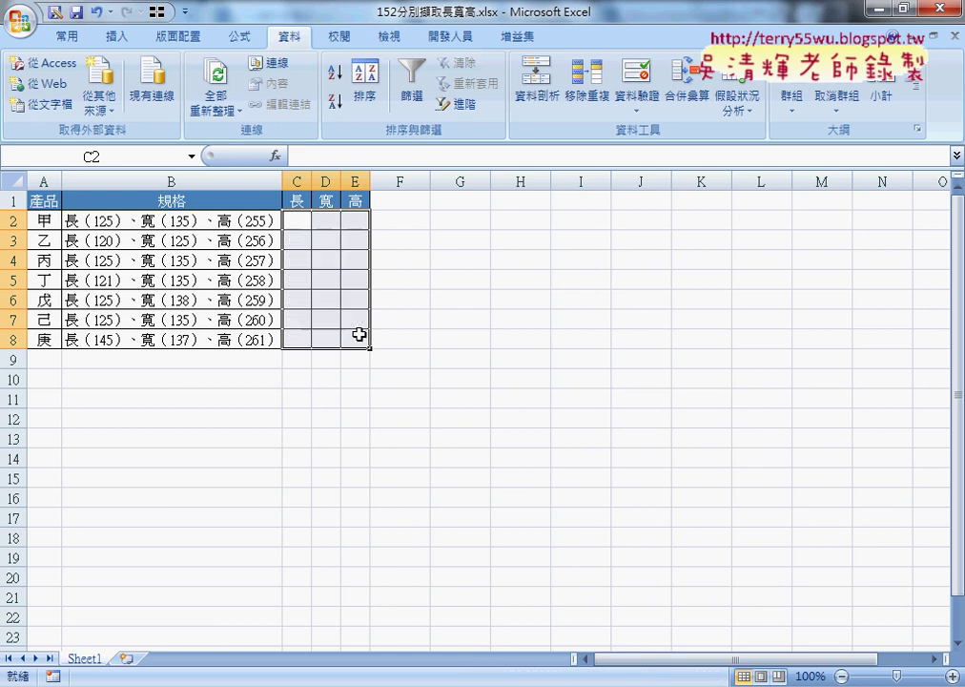
{"action": "left_click", "coordinate": [410, 217]}
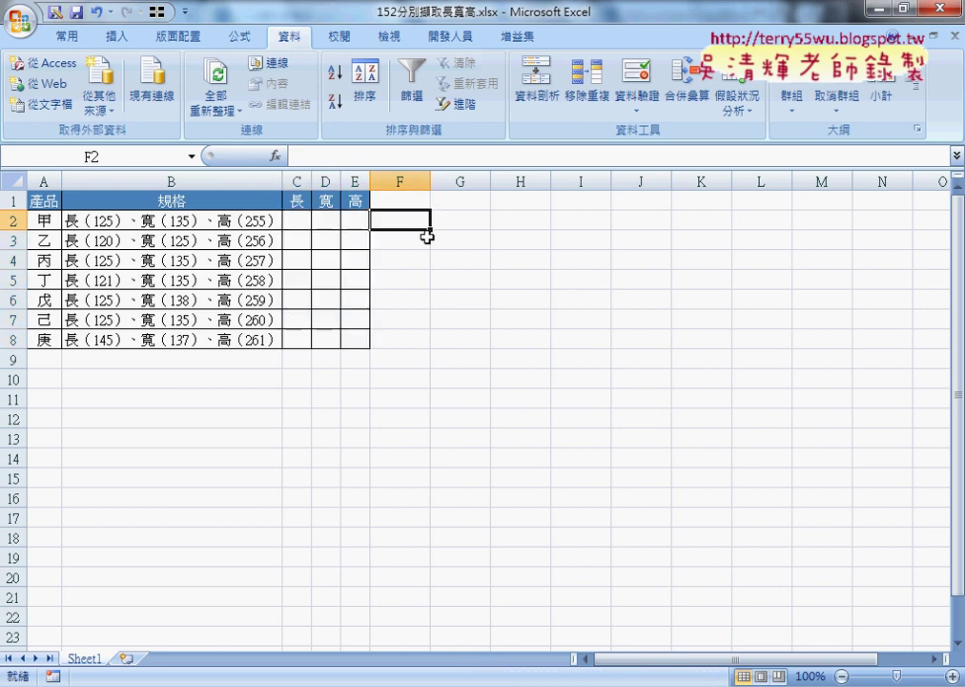
On the Developer tools, select the spec entries B2:B8, then the empty result range C2:E8
{"action": "left_click", "coordinate": [449, 36]}
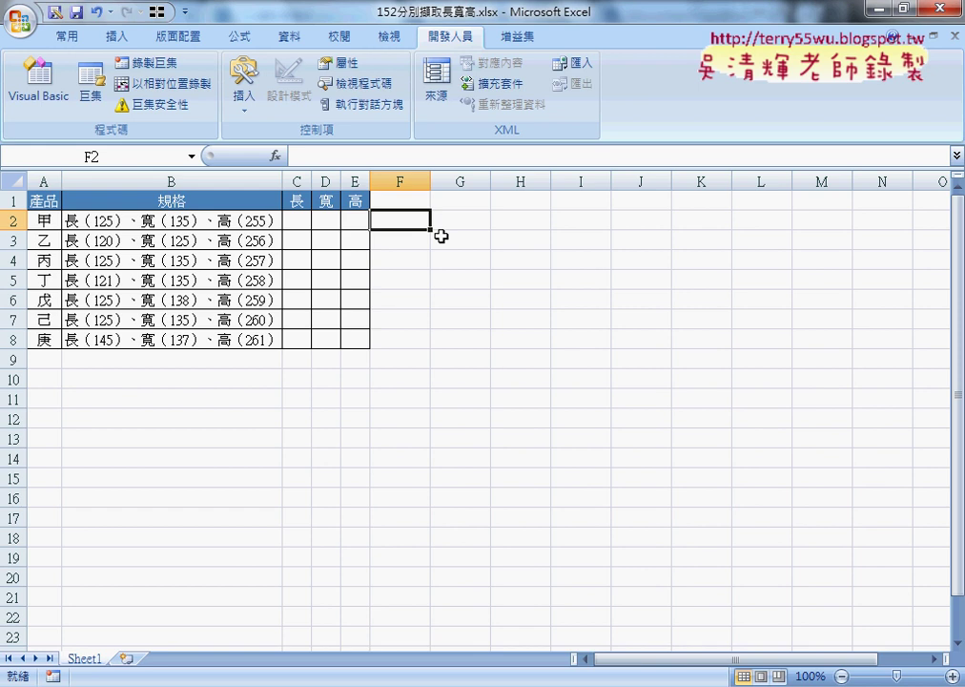
{"action": "left_click_drag", "start_coordinate": [259, 222], "coordinate": [219, 340]}
{"action": "left_click", "coordinate": [301, 226]}
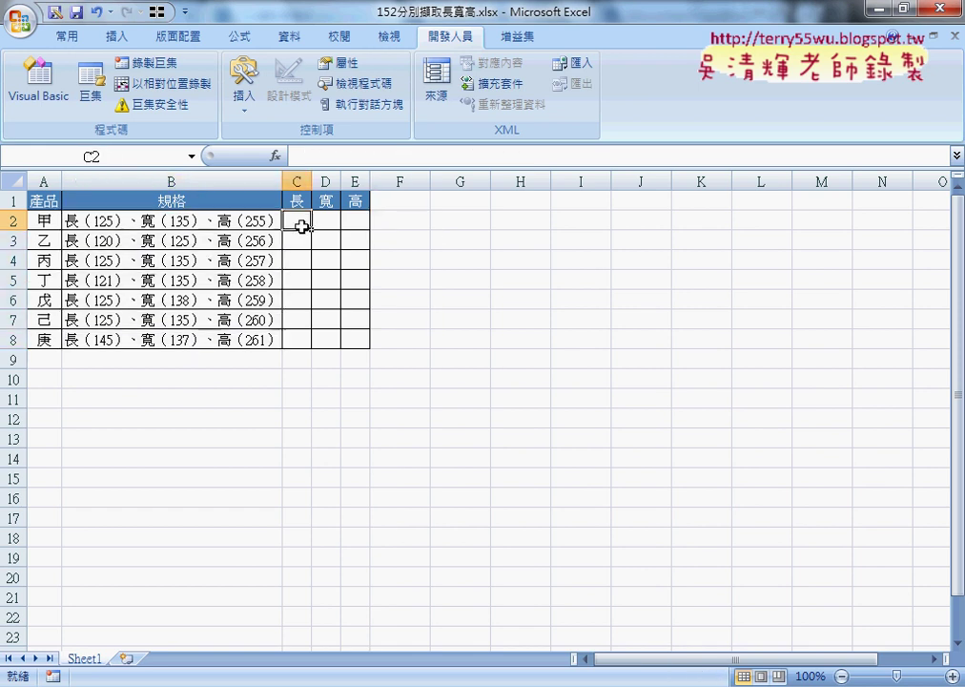
{"action": "left_click_drag", "start_coordinate": [301, 226], "coordinate": [353, 338]}
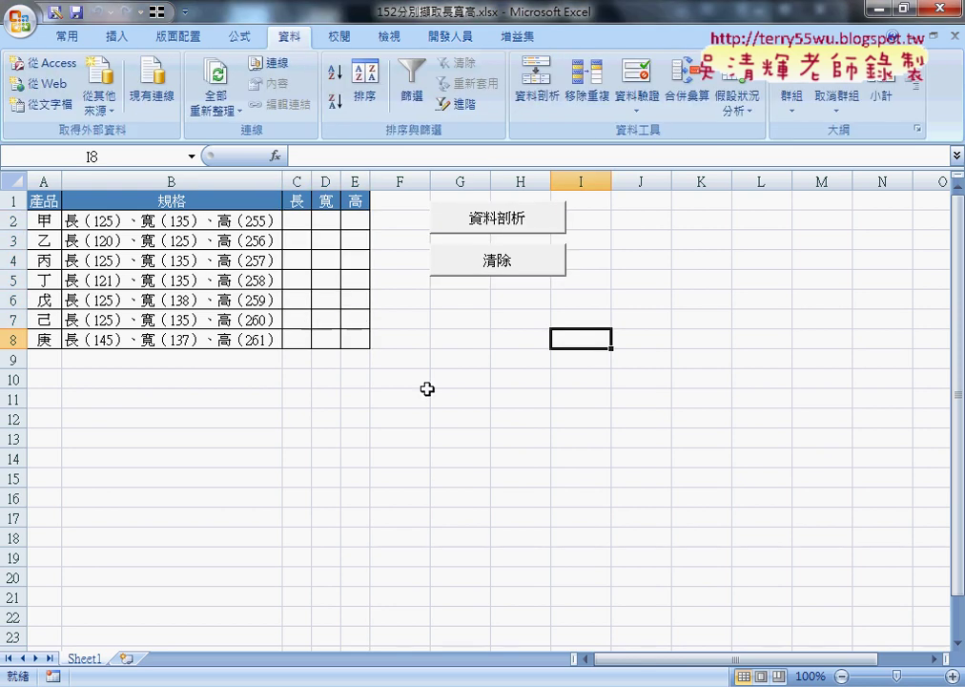
{"action": "left_click", "coordinate": [448, 41]}
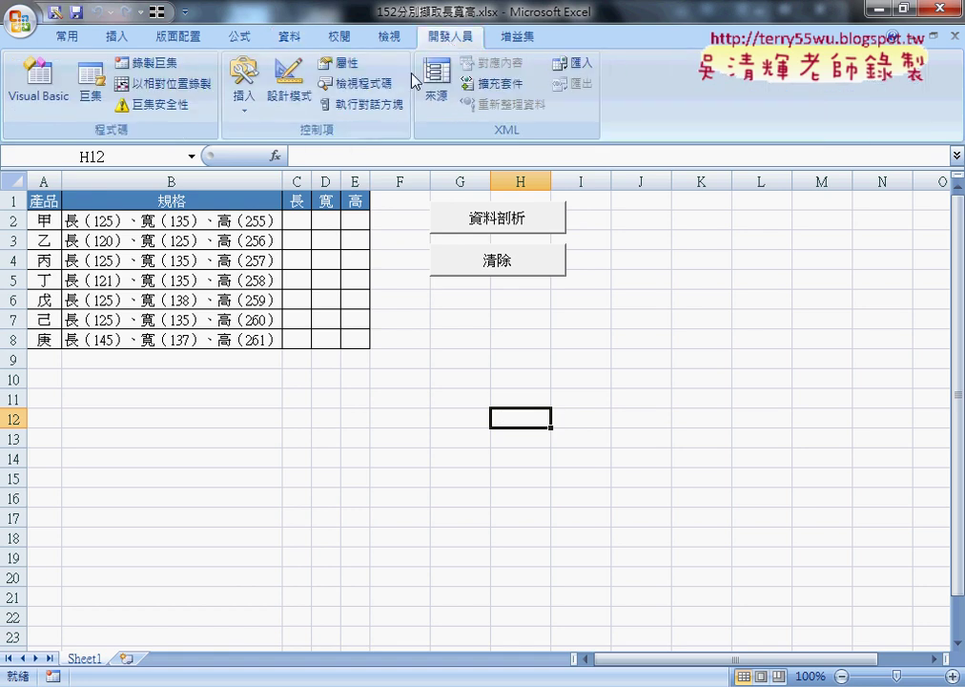
{"action": "left_click", "coordinate": [154, 67]}
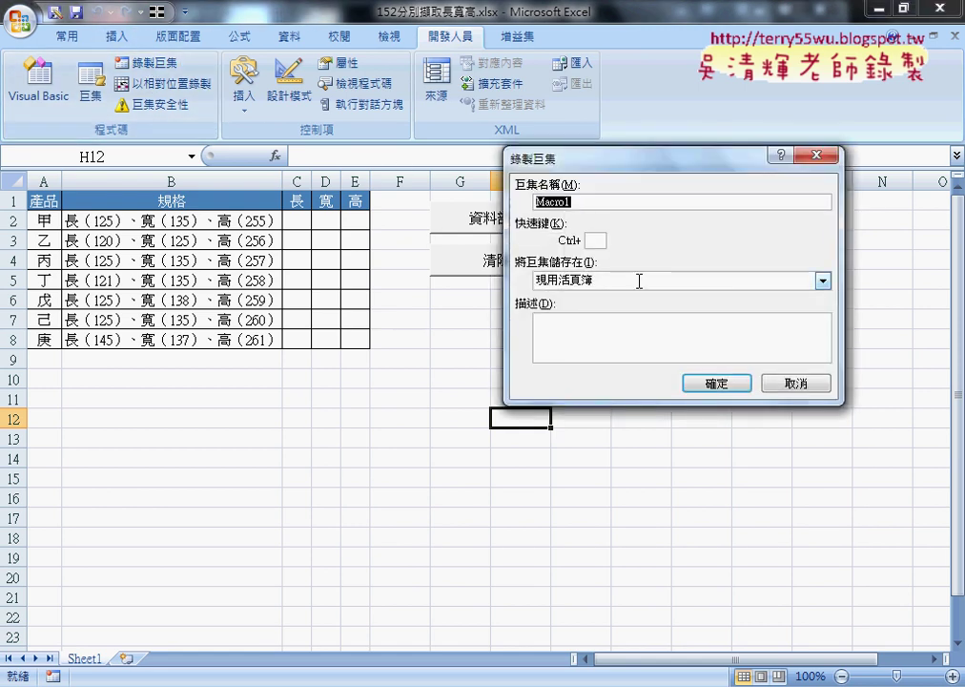
{"action": "left_click", "coordinate": [801, 384]}
{"action": "left_click", "coordinate": [696, 353]}
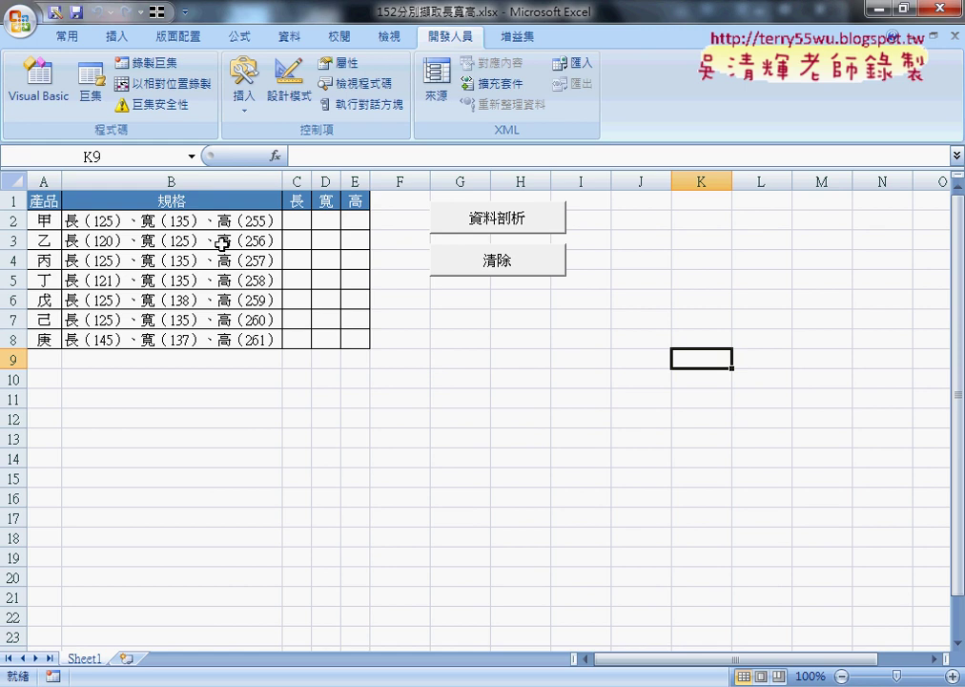
Select B2:B8 by dragging, then again from B2 with Ctrl+Shift+Down
{"action": "left_click_drag", "start_coordinate": [189, 220], "coordinate": [188, 344]}
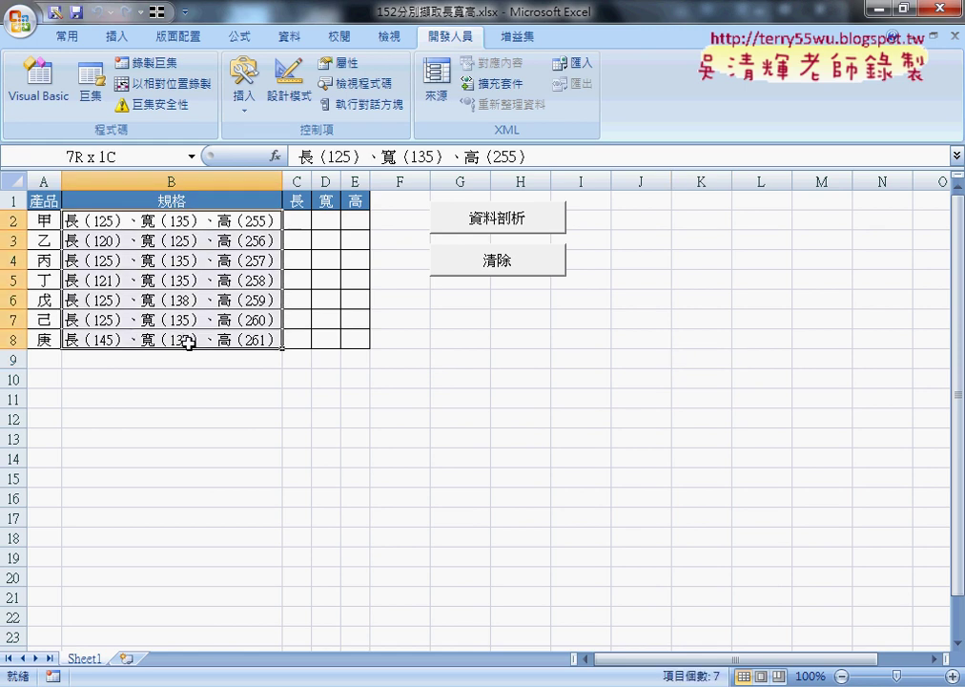
{"action": "left_click", "coordinate": [194, 221]}
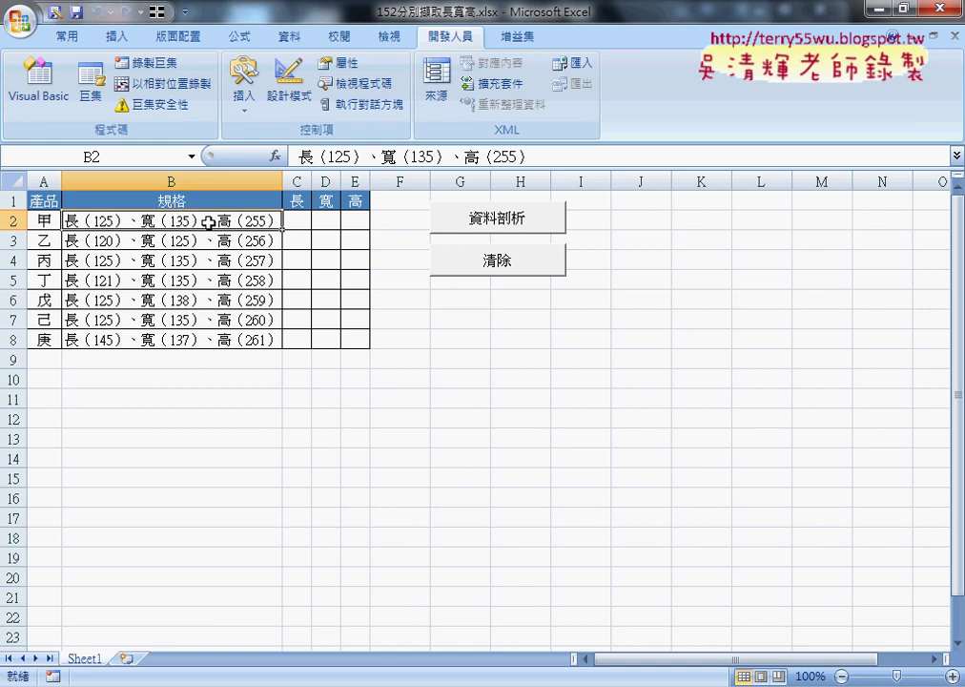
{"action": "key", "text": "ctrl+shift+Right"}
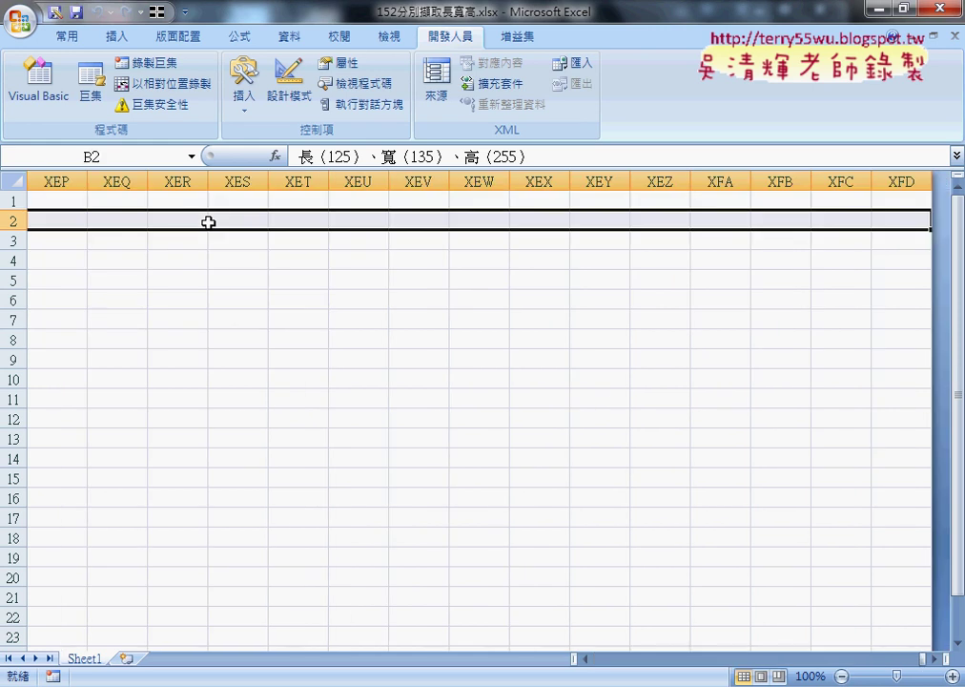
{"action": "key", "text": "Home"}
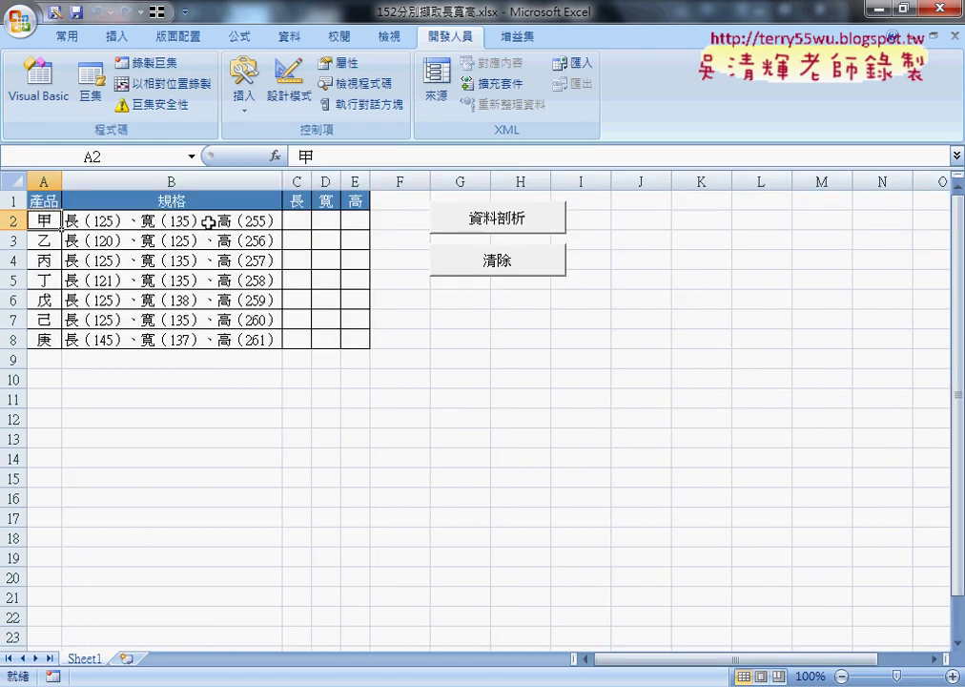
{"action": "left_click", "coordinate": [208, 223]}
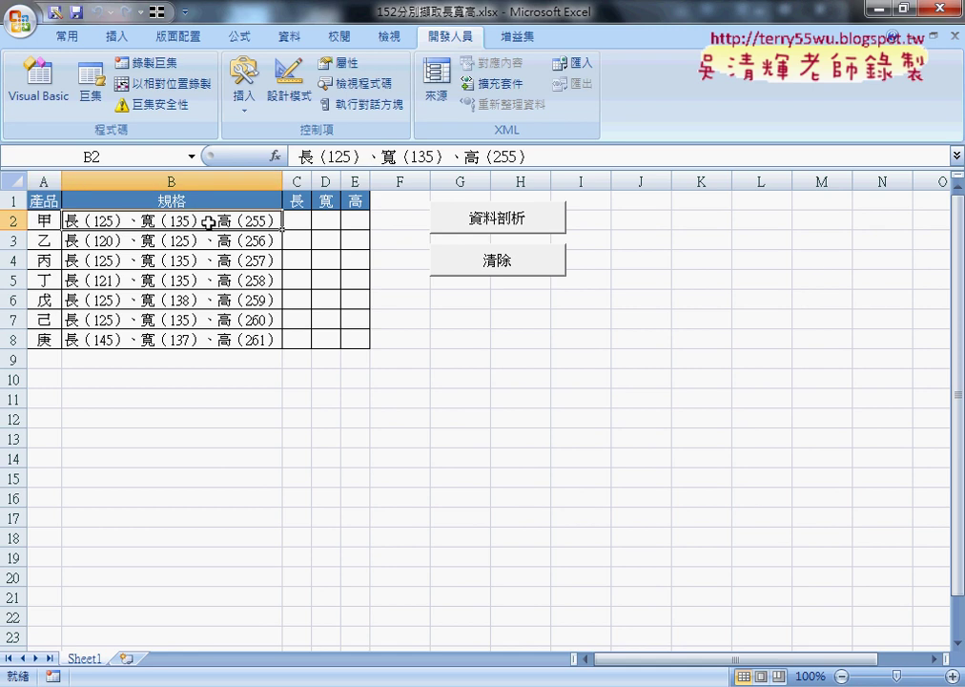
{"action": "key", "text": "ctrl+shift+Down"}
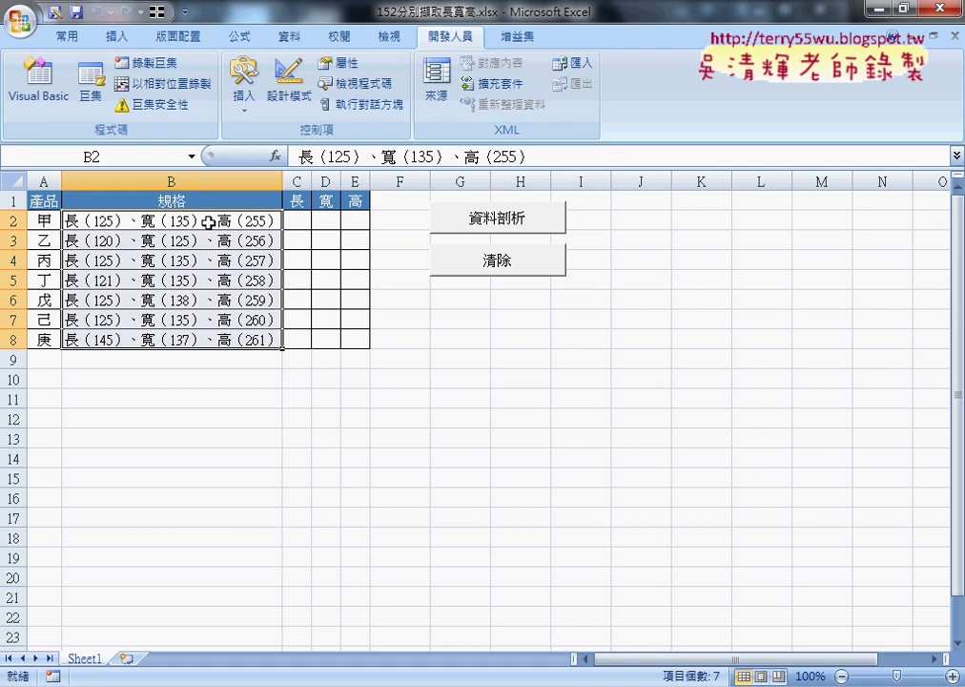
Clear the selection at G9 and reselect just B2:B8 from B2 with Ctrl+Shift+Down
{"action": "left_click", "coordinate": [449, 355]}
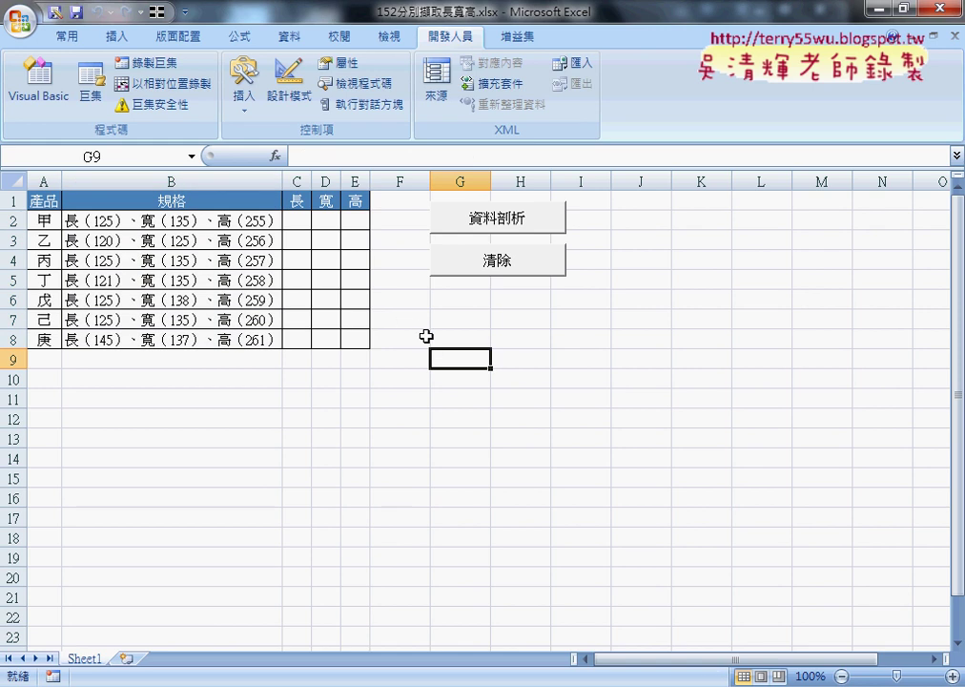
{"action": "left_click", "coordinate": [226, 220]}
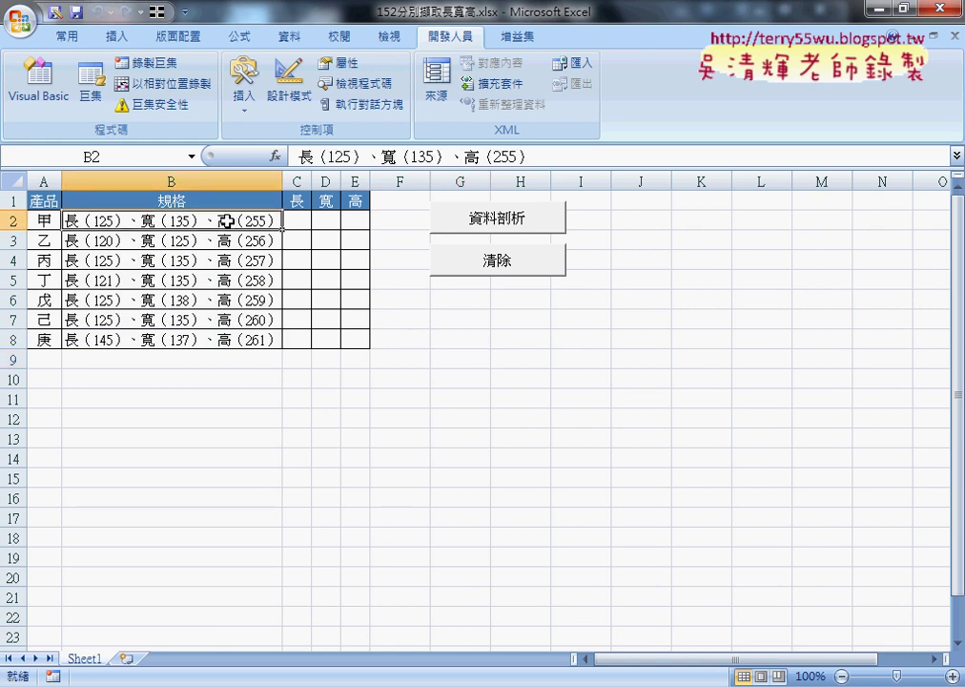
{"action": "left_click", "coordinate": [190, 181]}
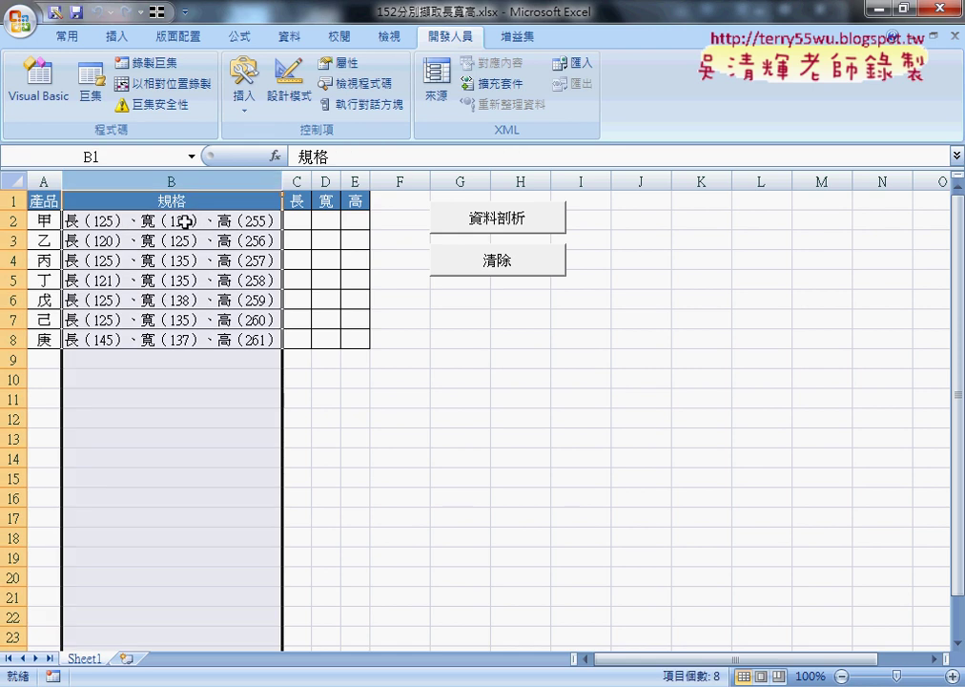
{"action": "left_click_drag", "start_coordinate": [184, 221], "coordinate": [188, 340]}
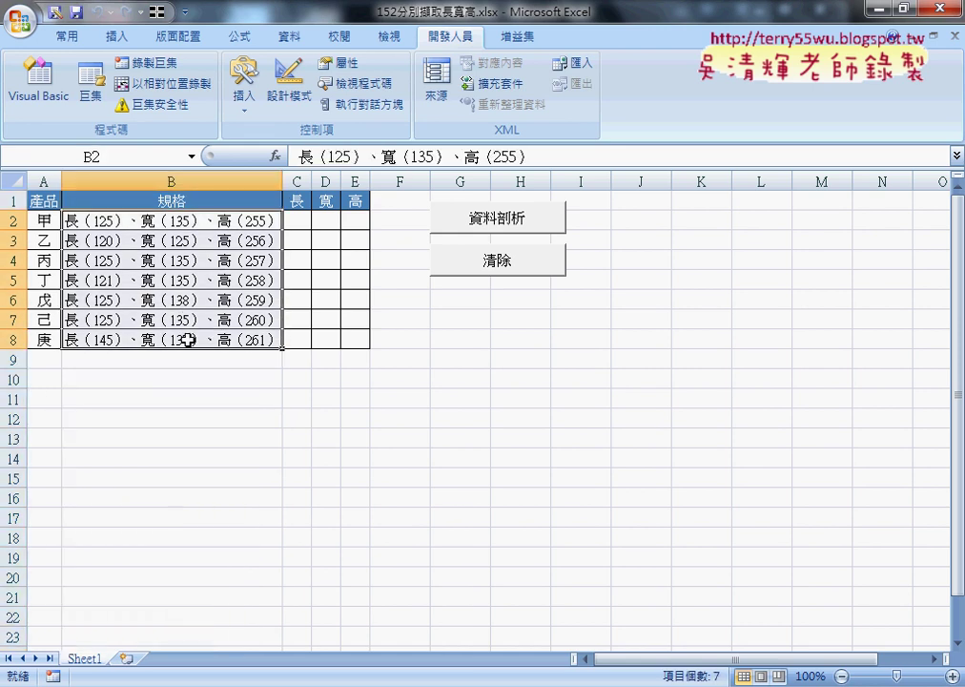
{"action": "left_click_drag", "start_coordinate": [234, 226], "coordinate": [267, 339]}
{"action": "left_click", "coordinate": [229, 225]}
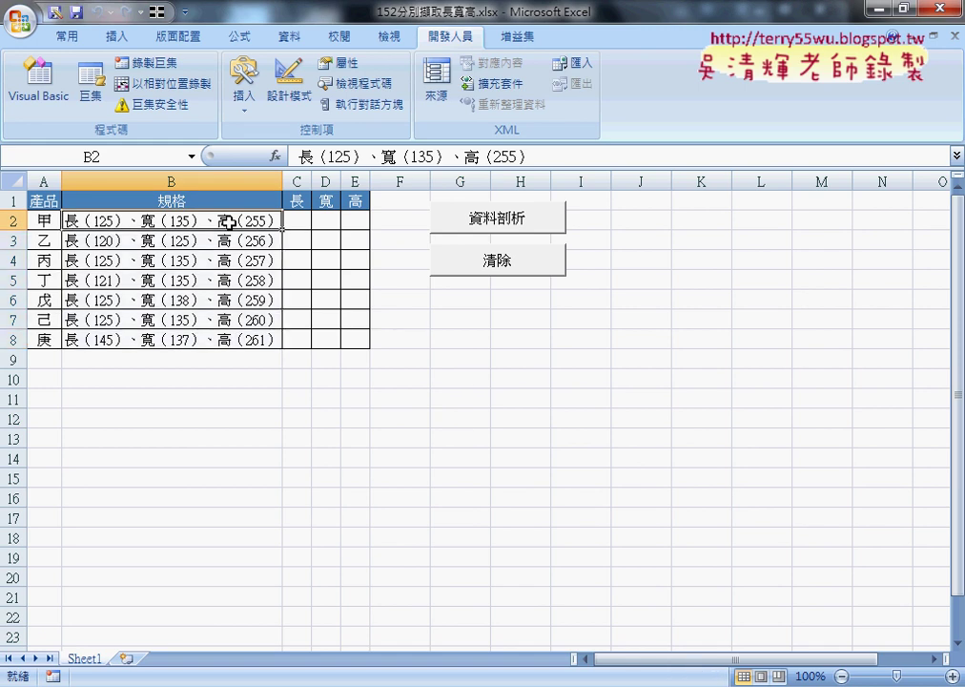
{"action": "key", "text": "ctrl+shift+Down"}
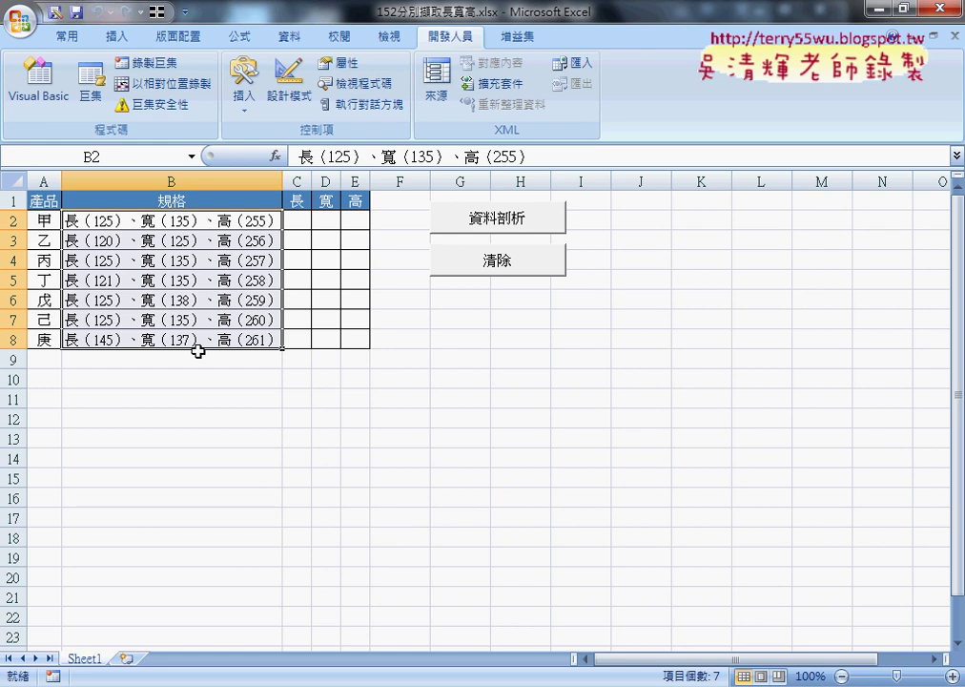
Run Text to Columns as Fixed width, with breaks before and after the length, width and height numbers
{"action": "left_click", "coordinate": [297, 38]}
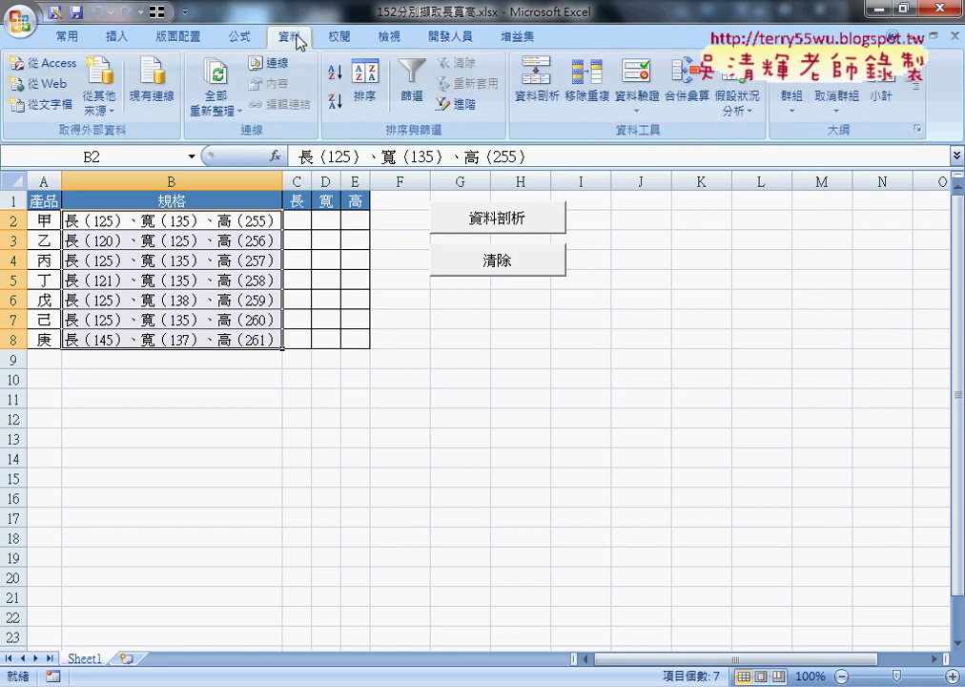
{"action": "left_click", "coordinate": [536, 81]}
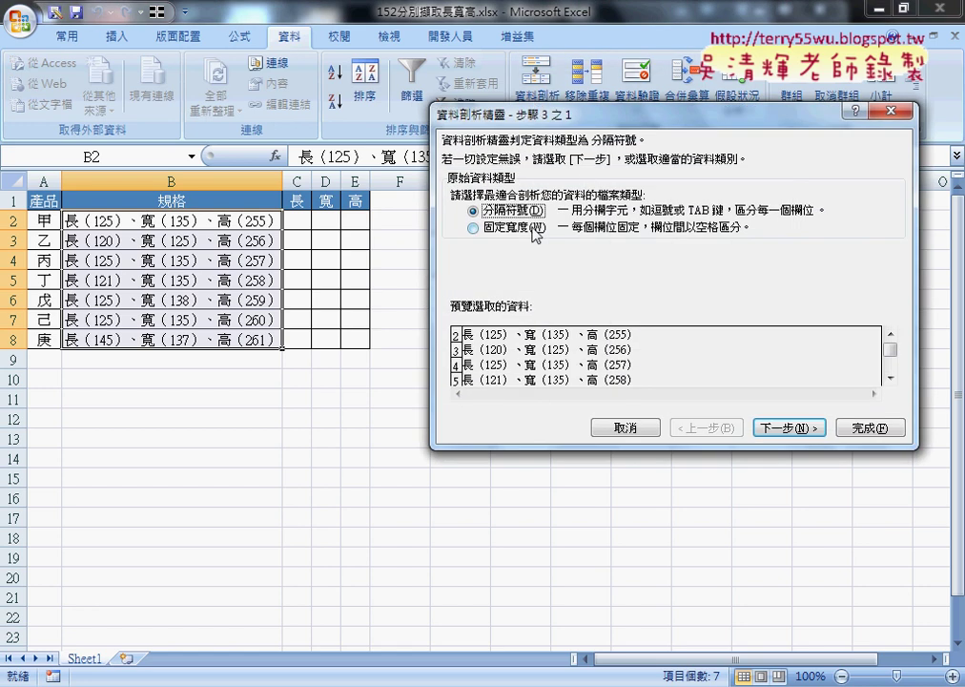
{"action": "left_click", "coordinate": [474, 228]}
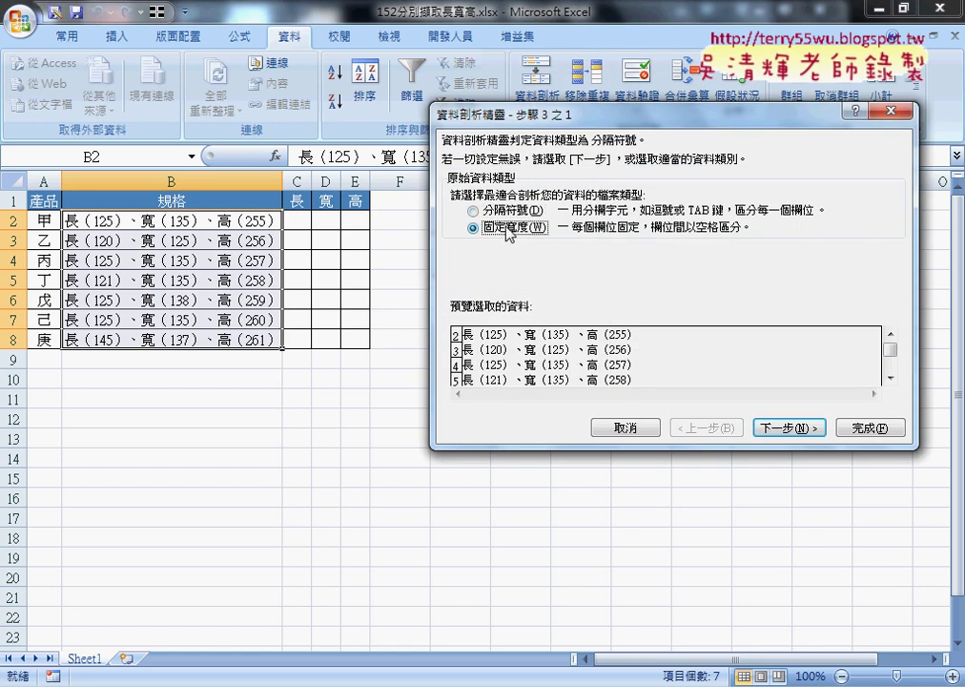
{"action": "left_click", "coordinate": [772, 427]}
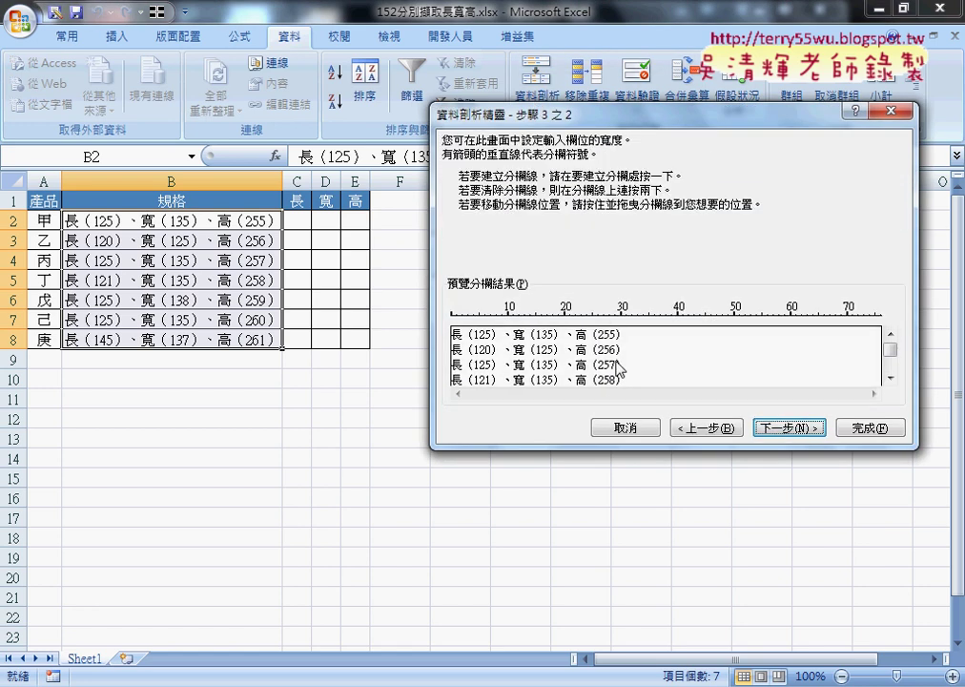
{"action": "left_click", "coordinate": [474, 315]}
{"action": "left_click", "coordinate": [491, 316]}
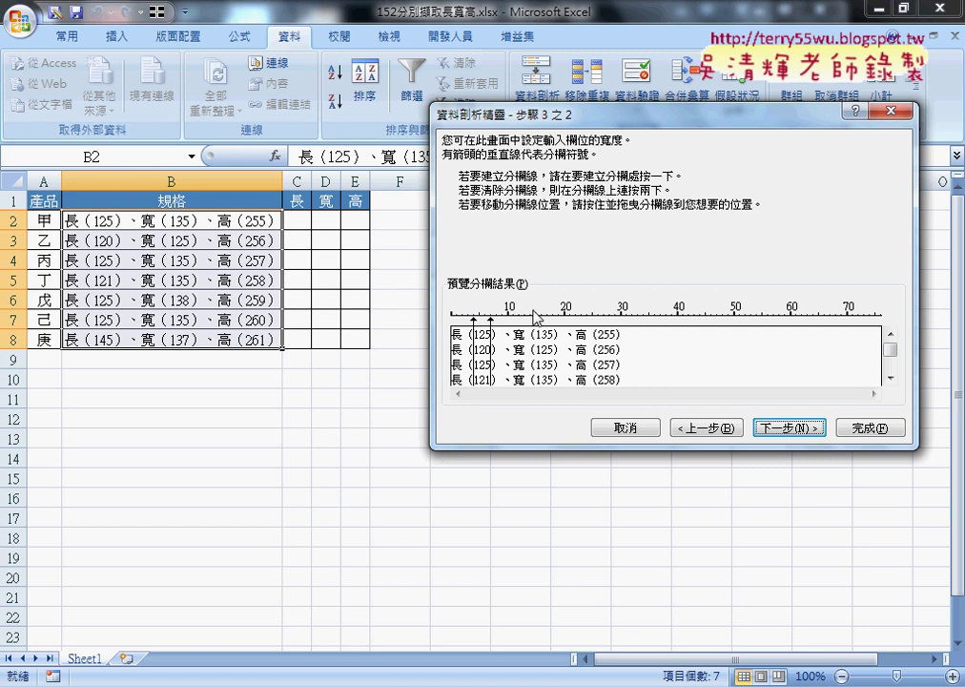
{"action": "left_click", "coordinate": [535, 314]}
{"action": "left_click", "coordinate": [553, 315]}
{"action": "left_click", "coordinate": [597, 315]}
{"action": "left_click", "coordinate": [615, 315]}
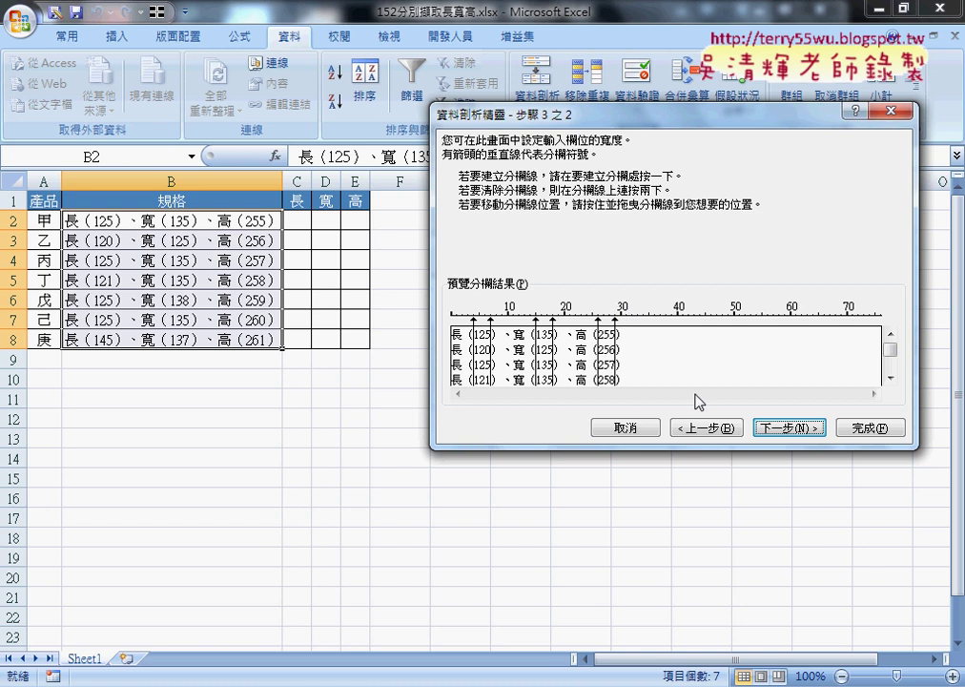
{"action": "left_click", "coordinate": [792, 428]}
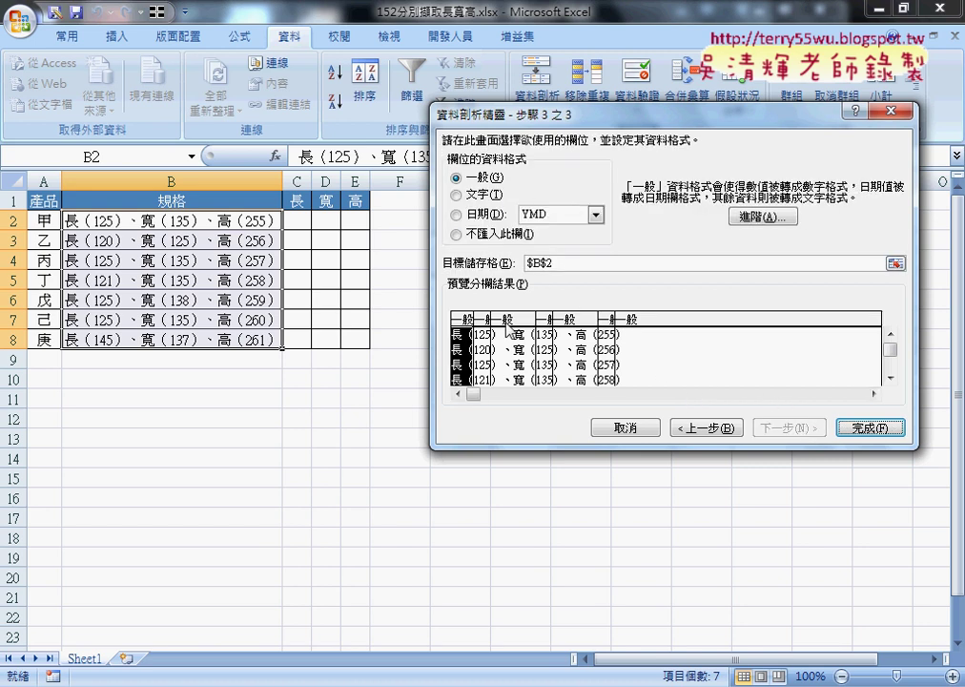
Mark the label and bracket parts Do not import, set the destination to $C$2, and finish
{"action": "left_click", "coordinate": [457, 233]}
{"action": "left_click", "coordinate": [512, 343]}
{"action": "left_click", "coordinate": [457, 234]}
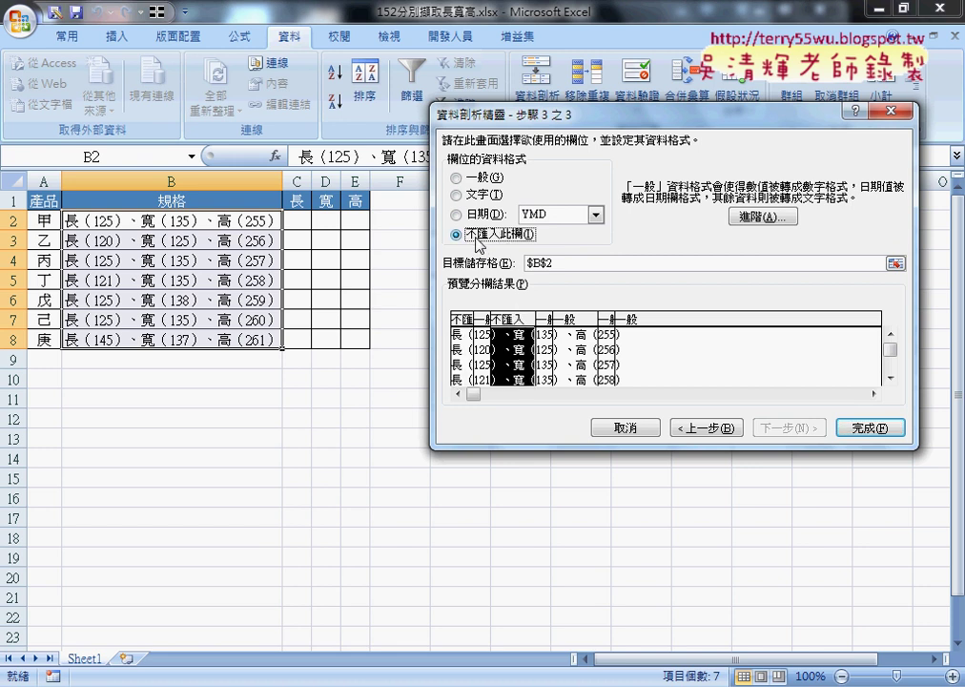
{"action": "left_click", "coordinate": [568, 353]}
{"action": "left_click", "coordinate": [456, 233]}
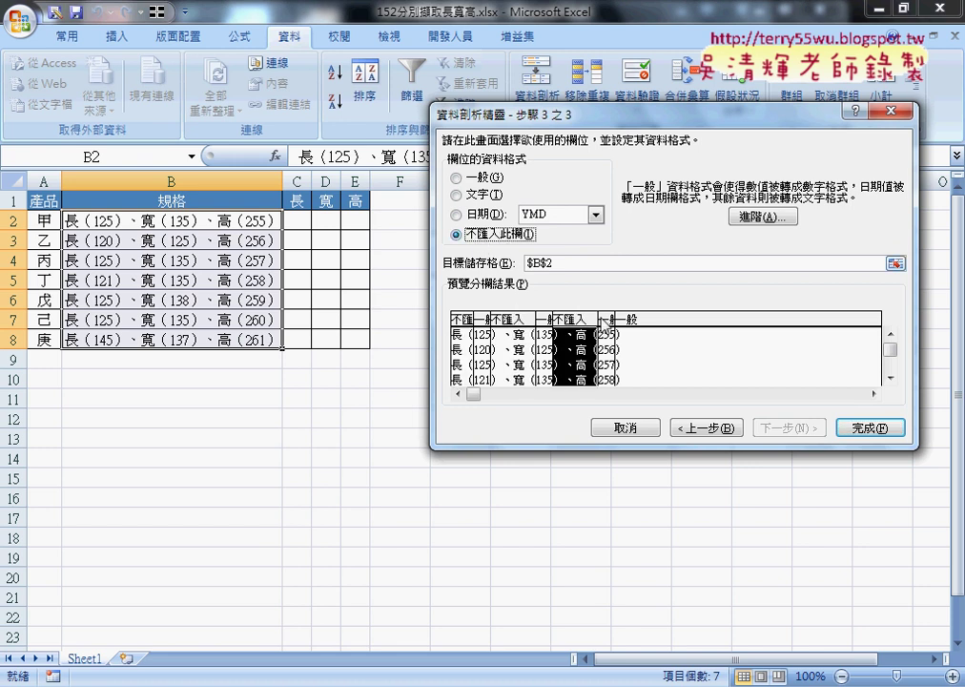
{"action": "left_click", "coordinate": [648, 348]}
{"action": "left_click", "coordinate": [456, 234]}
{"action": "double_click", "coordinate": [542, 262]}
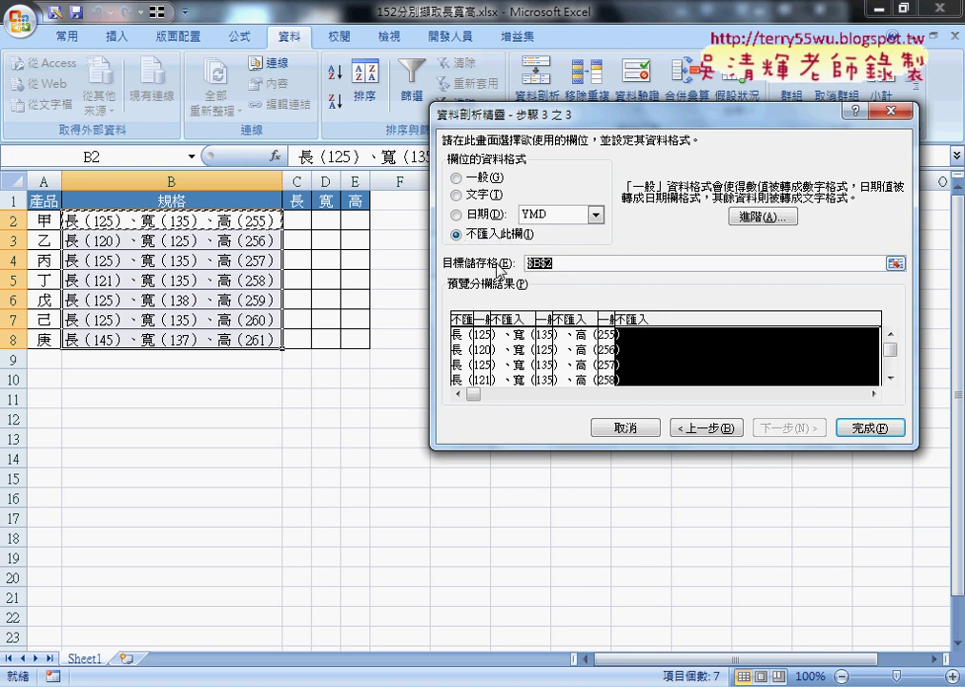
{"action": "left_click", "coordinate": [296, 219]}
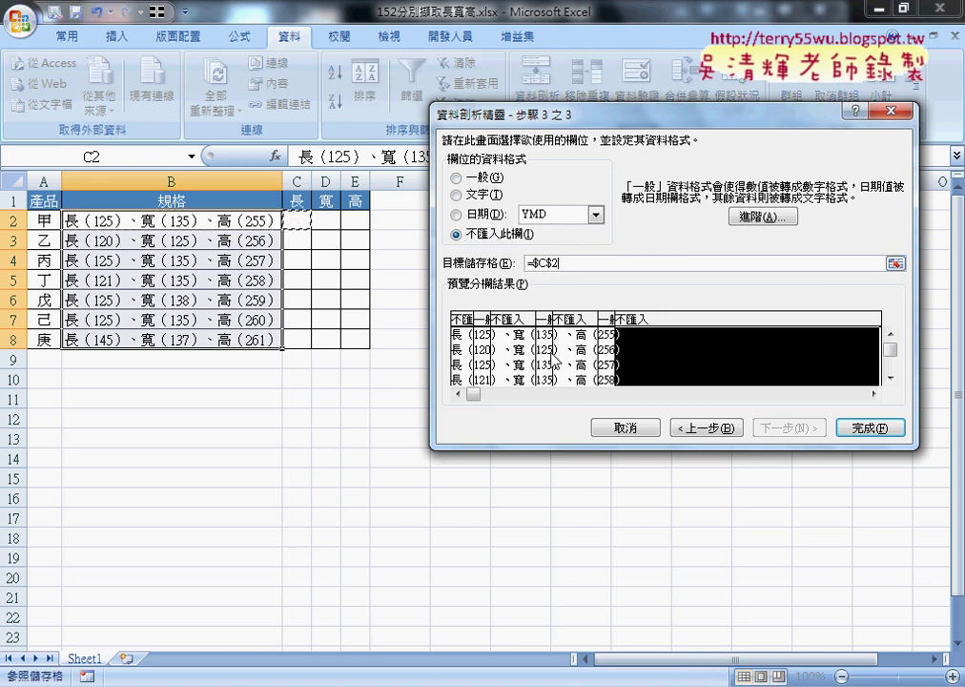
{"action": "left_click", "coordinate": [865, 428]}
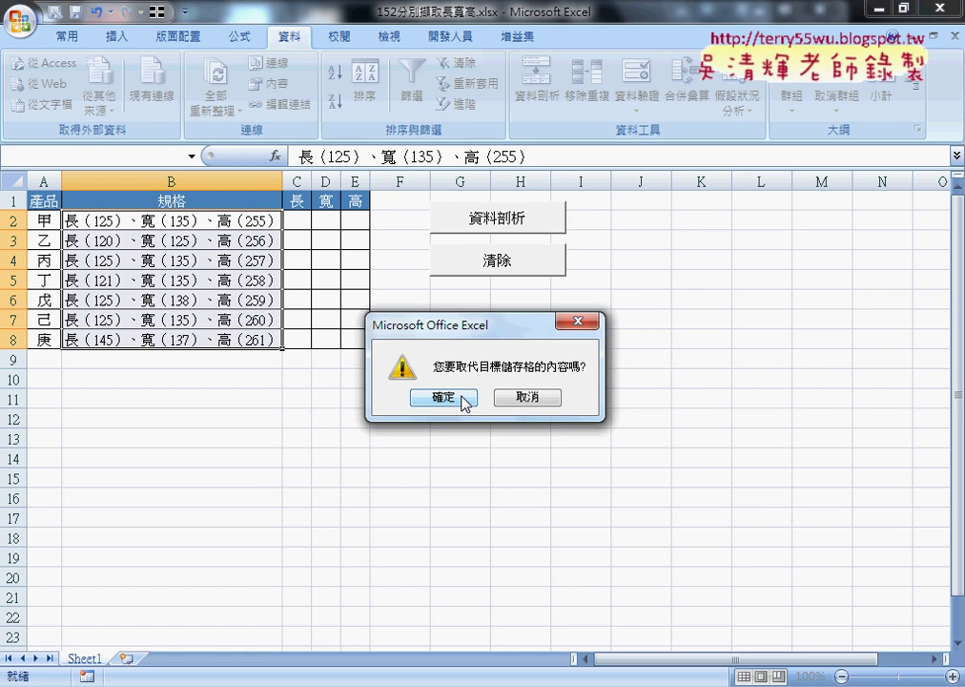
{"action": "left_click", "coordinate": [464, 398]}
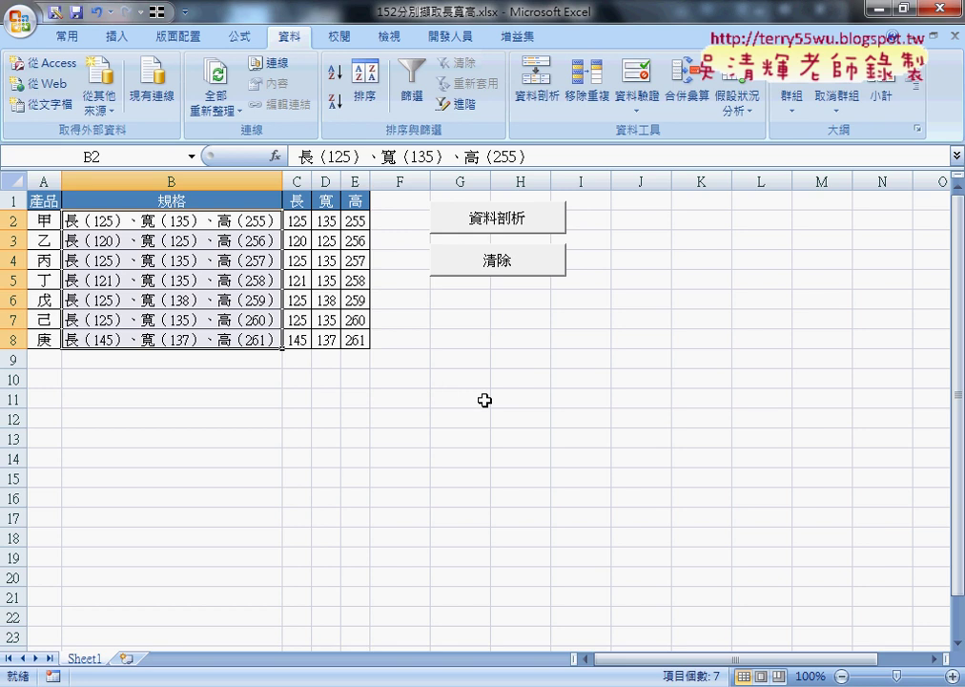
{"action": "left_click", "coordinate": [460, 395]}
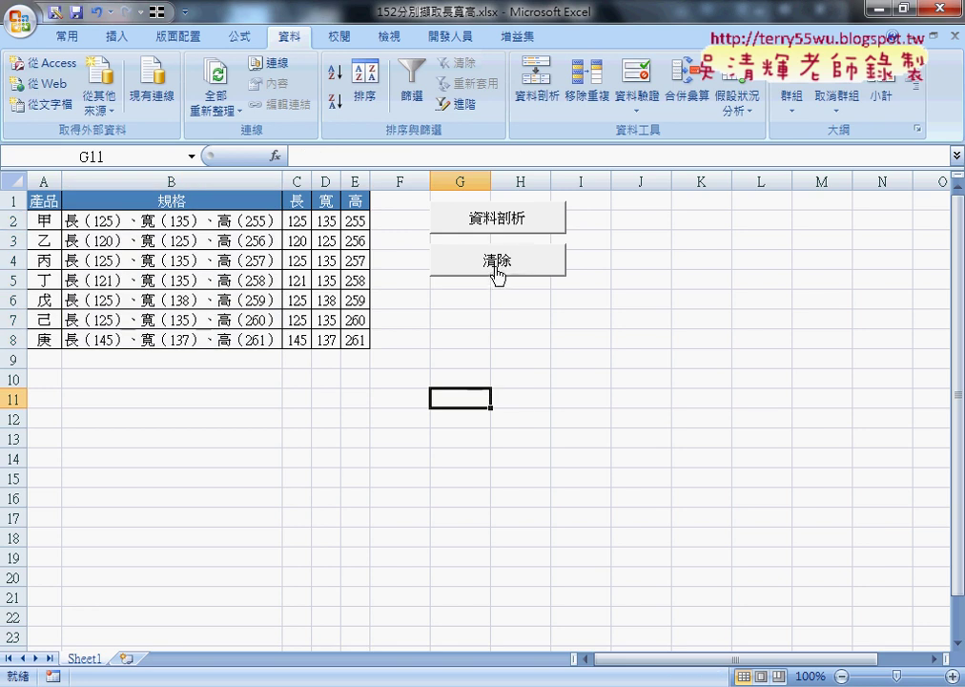
{"action": "left_click", "coordinate": [298, 221]}
{"action": "left_click_drag", "start_coordinate": [298, 221], "coordinate": [362, 335]}
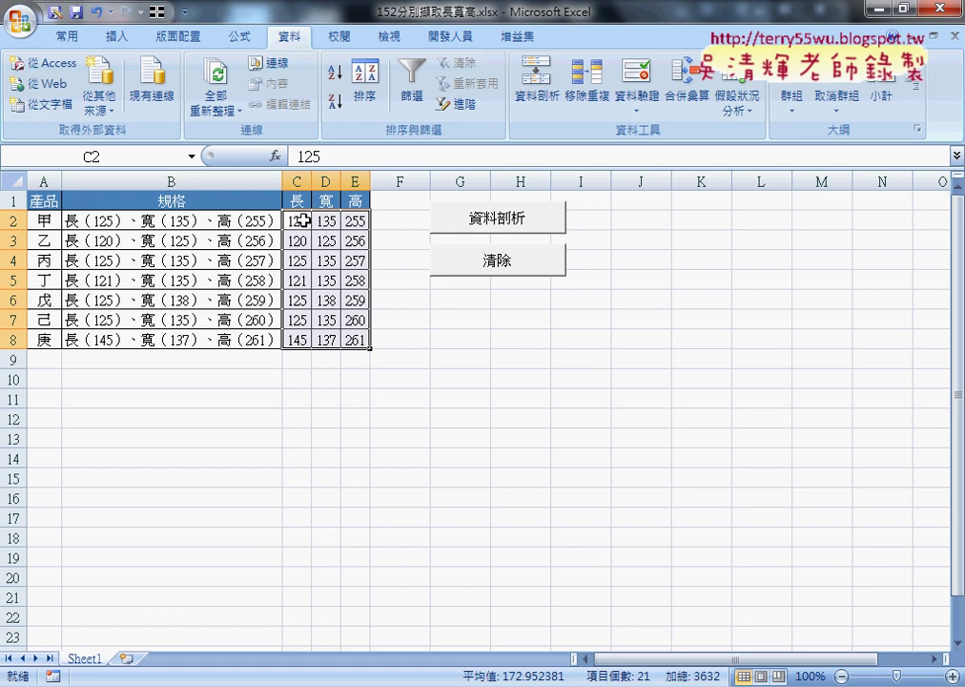
{"action": "left_click", "coordinate": [297, 221]}
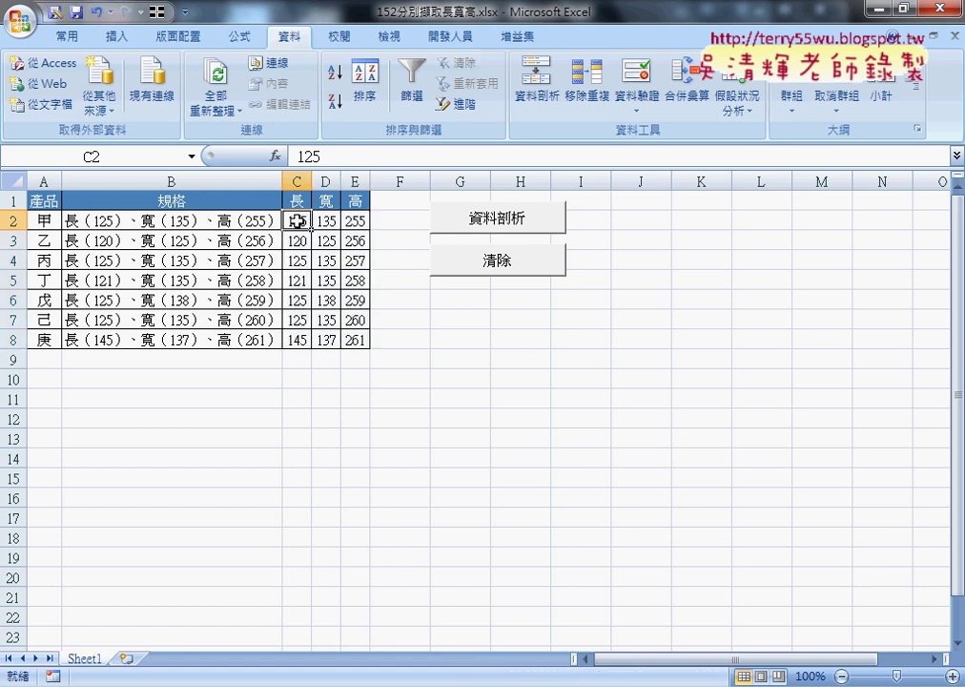
Extend the selection to C2:E8 and delete the length, width and height values
{"action": "key", "text": "shift+Right"}
{"action": "key", "text": "shift+Right"}
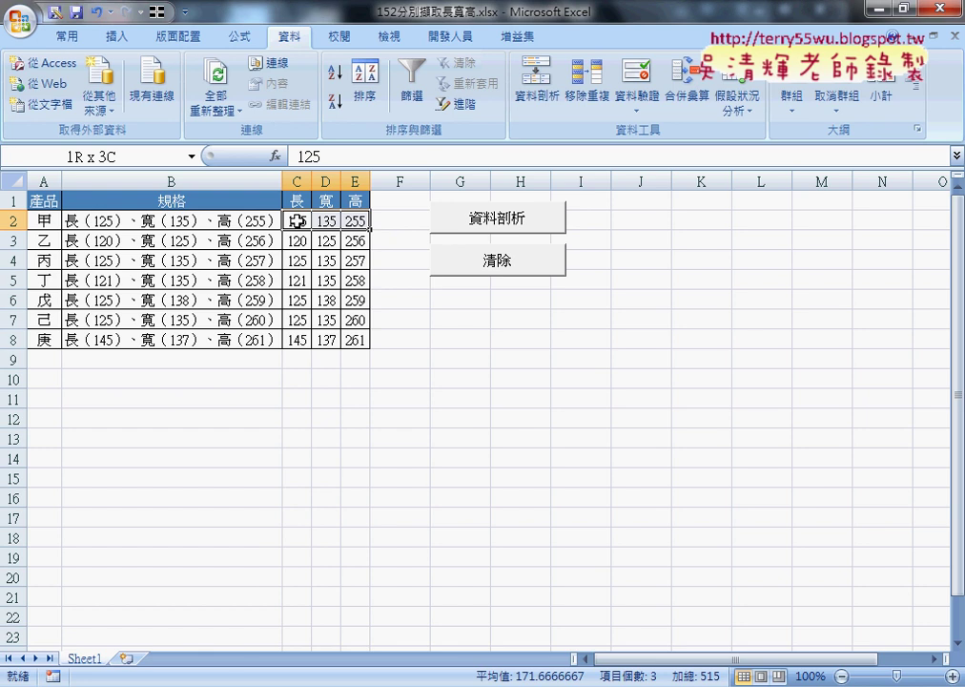
{"action": "key", "text": "ctrl+shift+Down"}
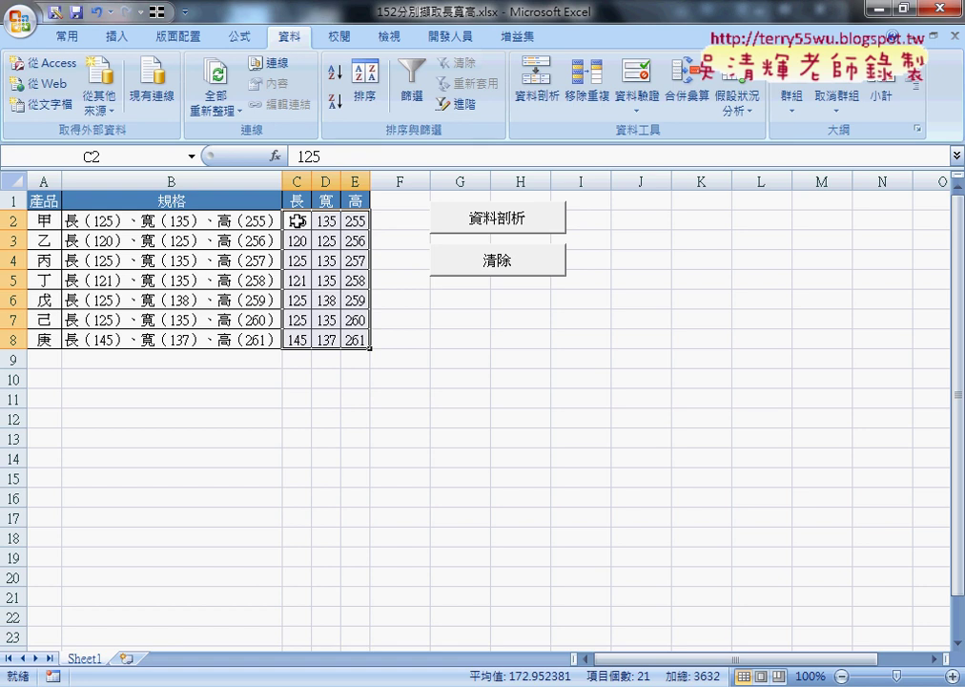
{"action": "key", "text": "Delete"}
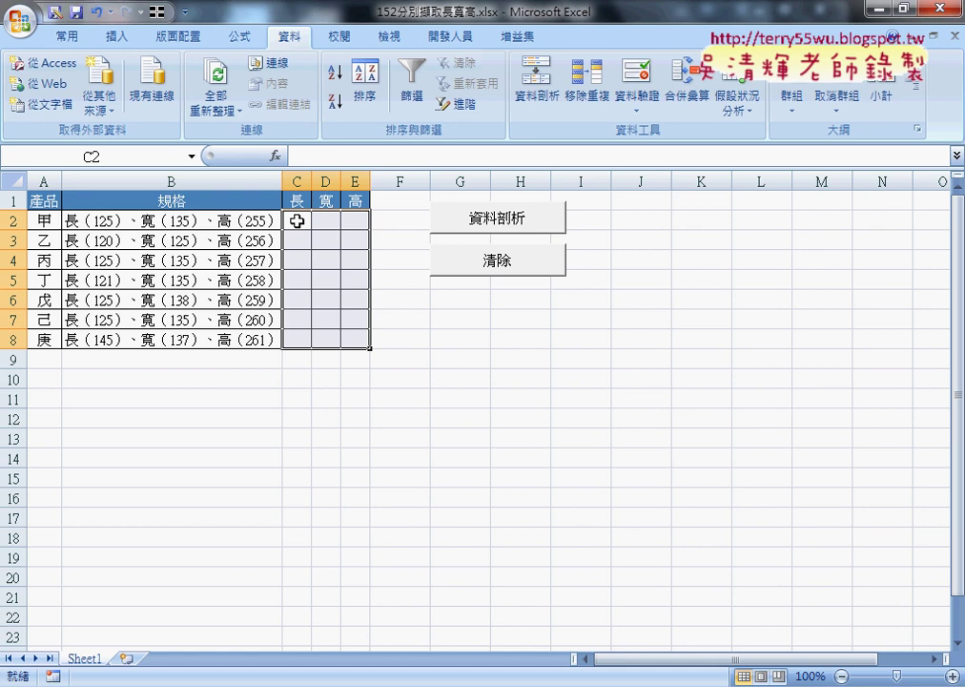
Reselect C2:E8 from C2 with Ctrl+Shift+Right and Down, delete its values, and click off the data
{"action": "left_click", "coordinate": [300, 219]}
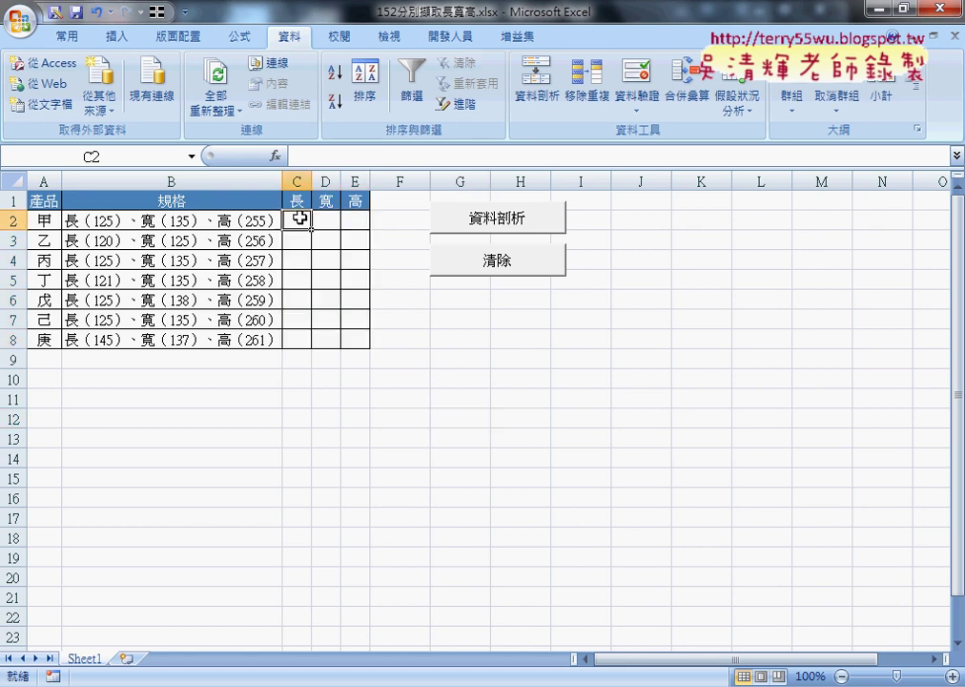
{"action": "key", "text": "ctrl+shift+Right"}
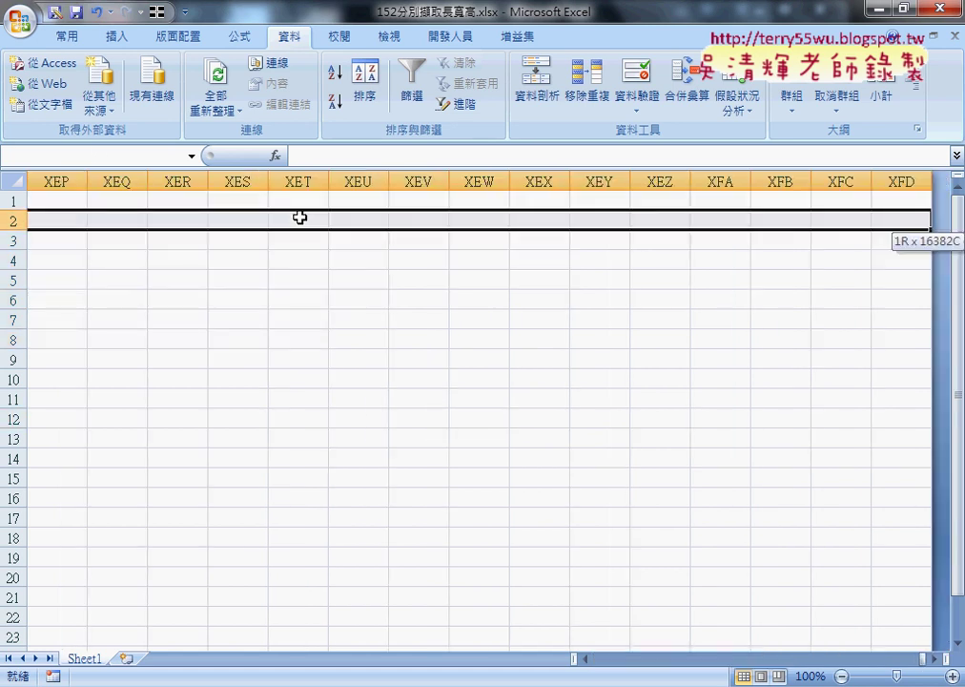
{"action": "key", "text": "ctrl+shift+Left"}
{"action": "key", "text": "ctrl+shift+Down"}
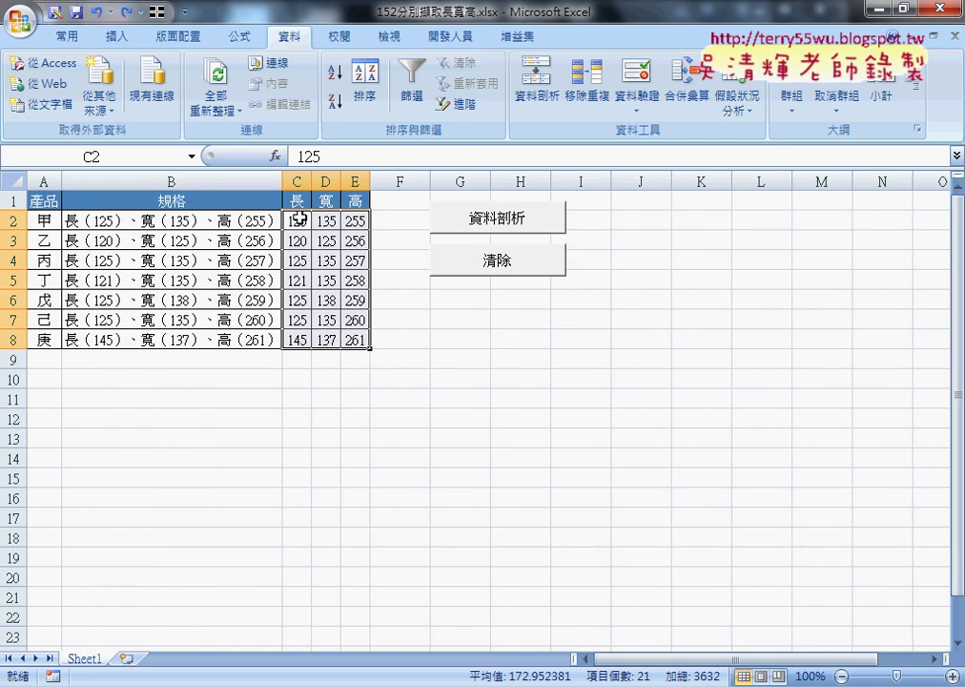
{"action": "left_click", "coordinate": [299, 218]}
{"action": "key", "text": "ctrl+shift+Right"}
{"action": "key", "text": "ctrl+shift+Down"}
{"action": "key", "text": "Delete"}
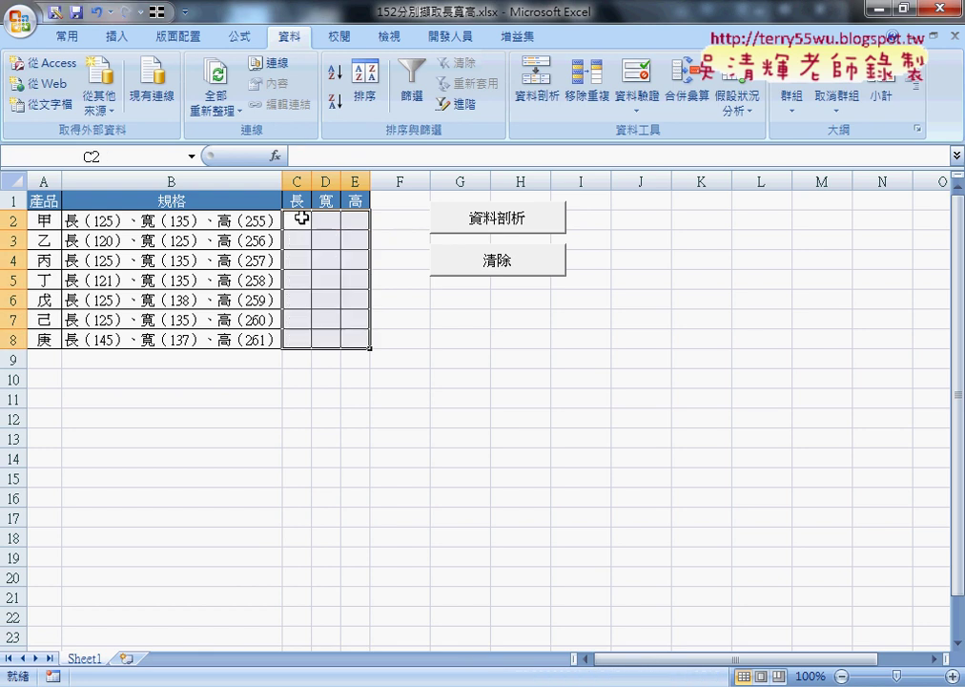
{"action": "left_click", "coordinate": [520, 339]}
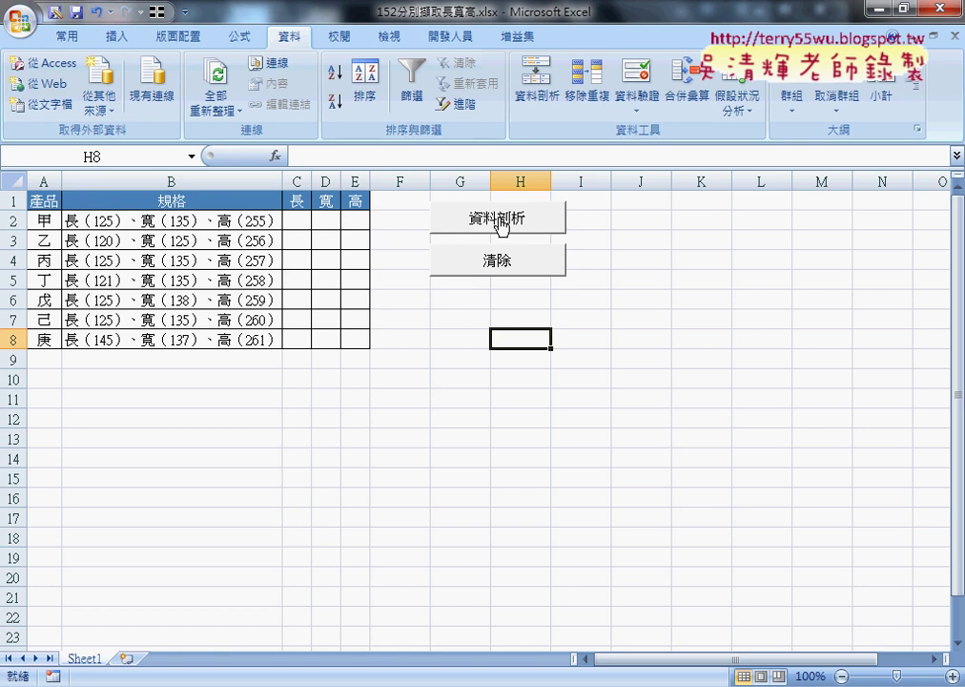
Run the 資料剖析 macro, confirm the replace prompt, then run 清除 to empty C2:E8
{"action": "left_click", "coordinate": [501, 225]}
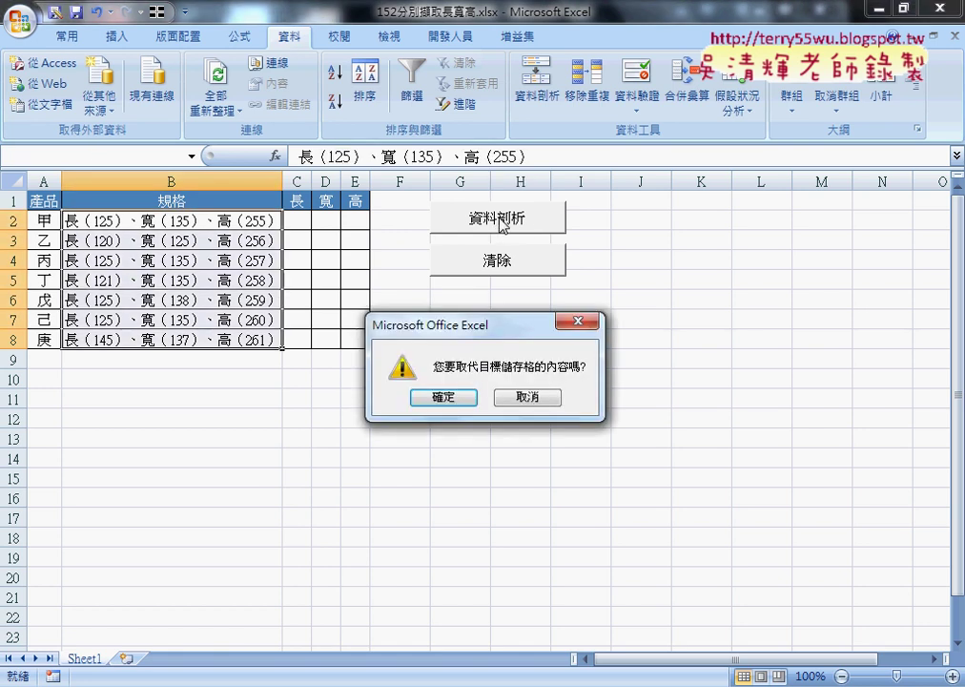
{"action": "left_click", "coordinate": [444, 397]}
{"action": "left_click", "coordinate": [515, 272]}
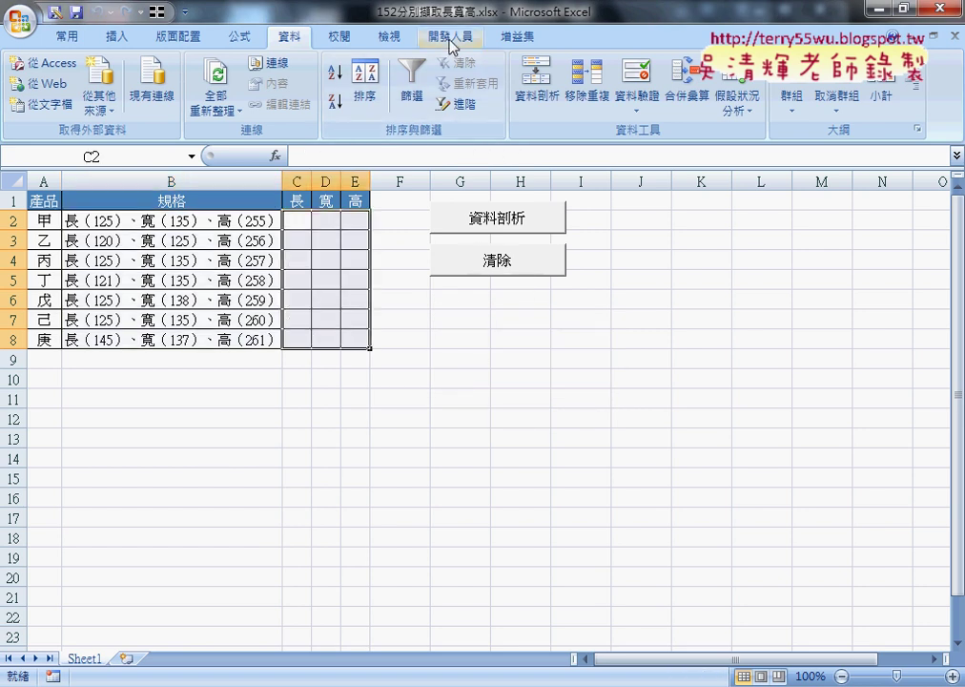
Open the 資料剖析 macro from the Developer Macros list for editing in Module1
{"action": "left_click", "coordinate": [450, 36]}
{"action": "left_click", "coordinate": [90, 84]}
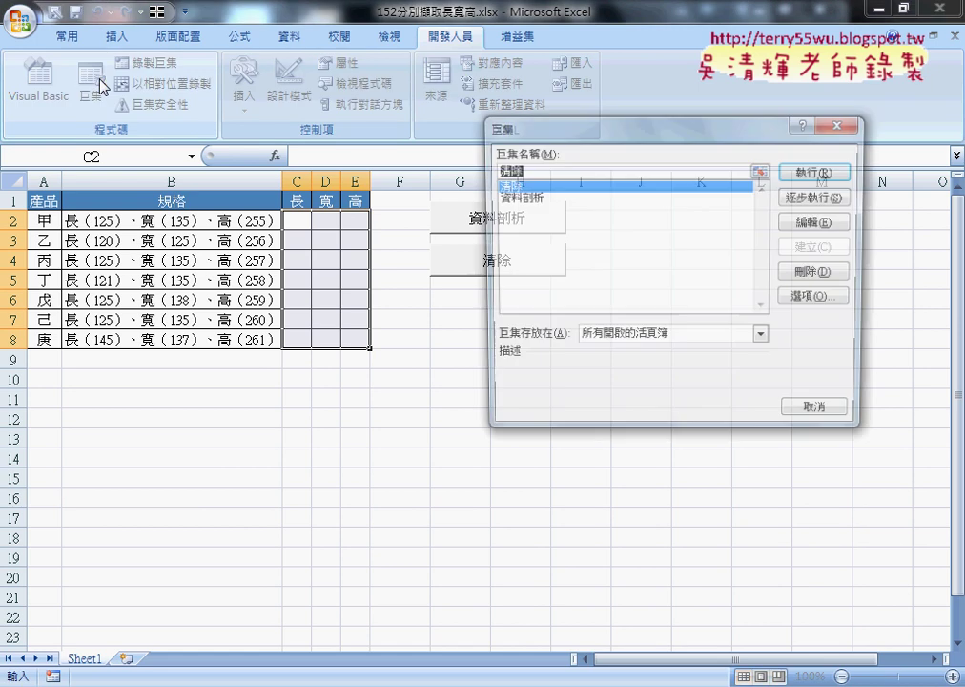
{"action": "left_click", "coordinate": [525, 198]}
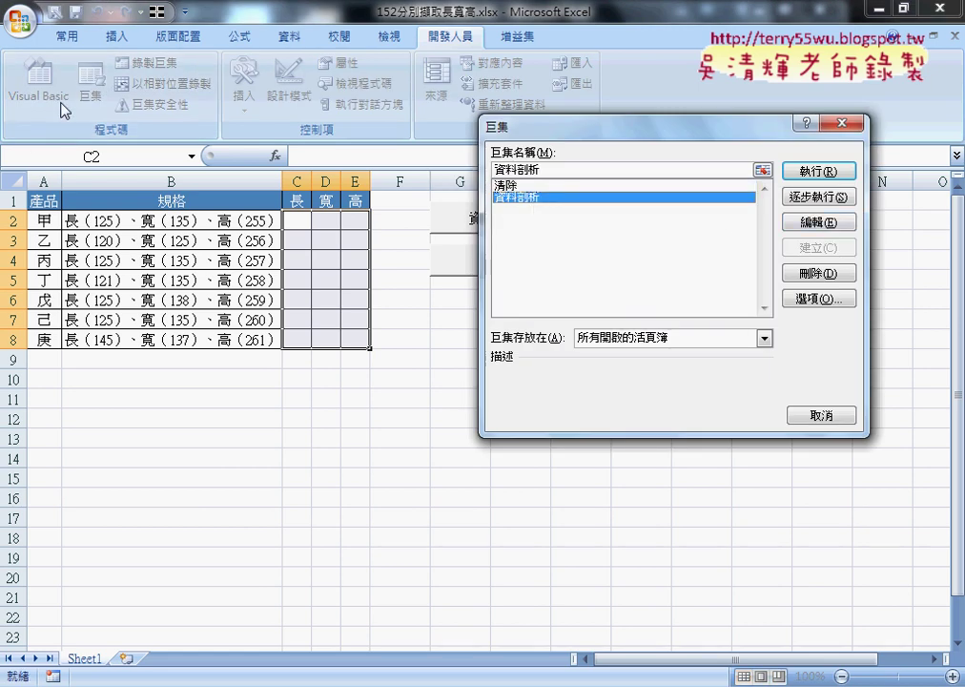
{"action": "left_click", "coordinate": [818, 221]}
{"action": "left_click", "coordinate": [230, 280]}
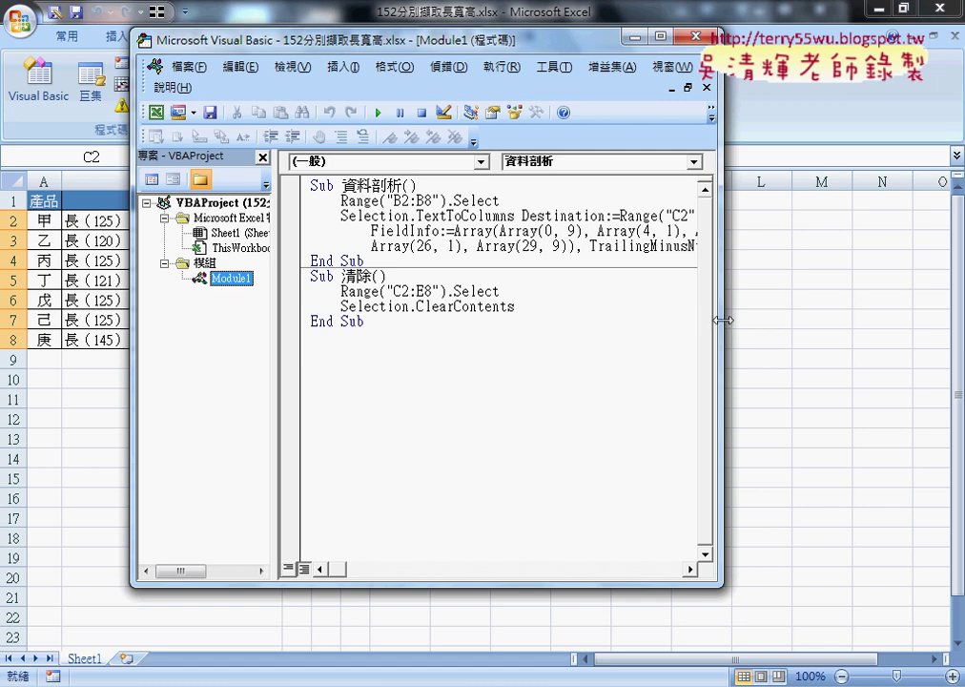
Widen the Visual Basic Editor window and shift it left so full code lines show
{"action": "left_click_drag", "start_coordinate": [727, 320], "coordinate": [935, 315]}
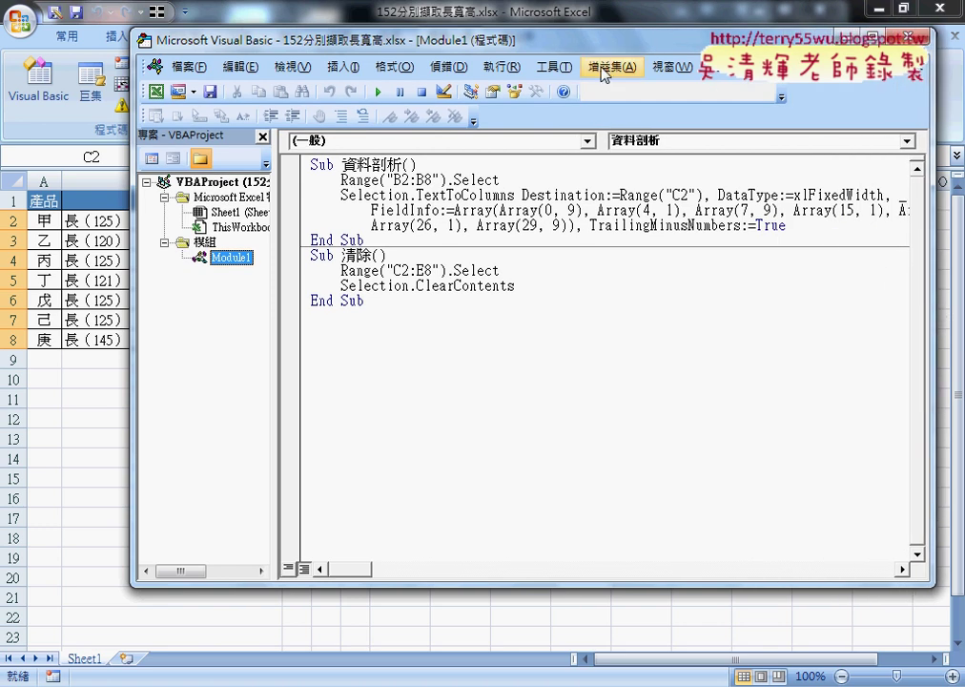
{"action": "left_click_drag", "start_coordinate": [503, 46], "coordinate": [383, 57]}
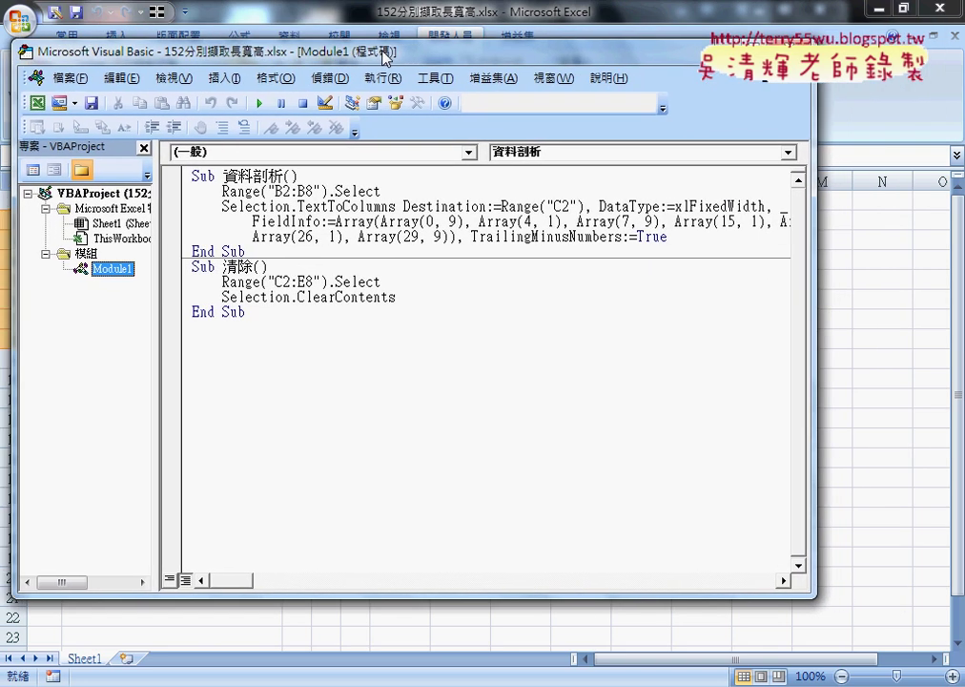
{"action": "left_click_drag", "start_coordinate": [816, 275], "coordinate": [948, 277]}
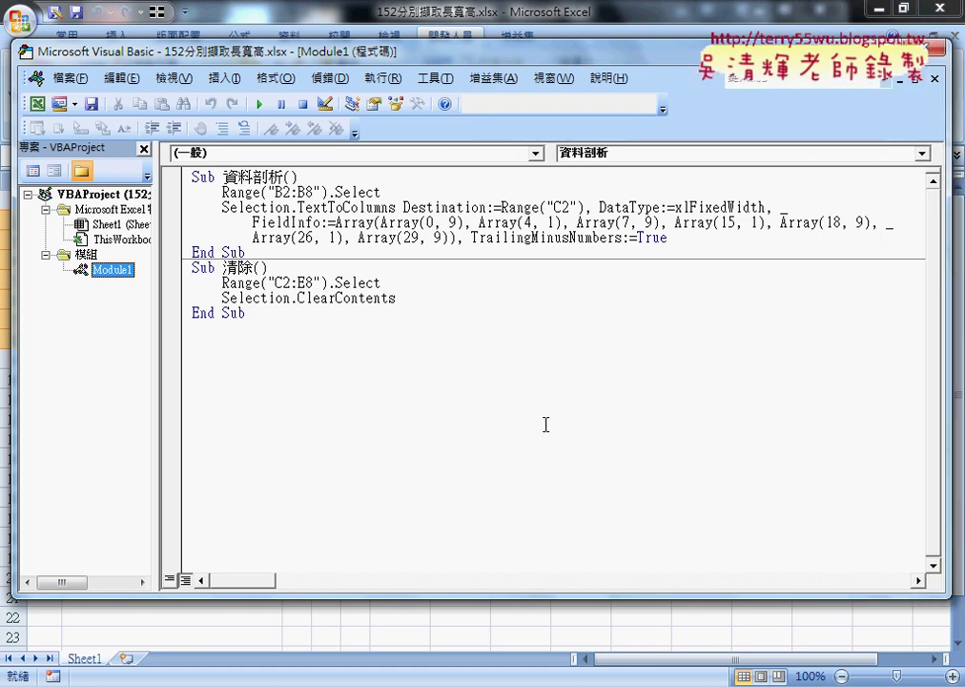
Highlight the B2:B8 selection line and the TextToColumns method name in the macro code
{"action": "left_click_drag", "start_coordinate": [222, 193], "coordinate": [382, 194]}
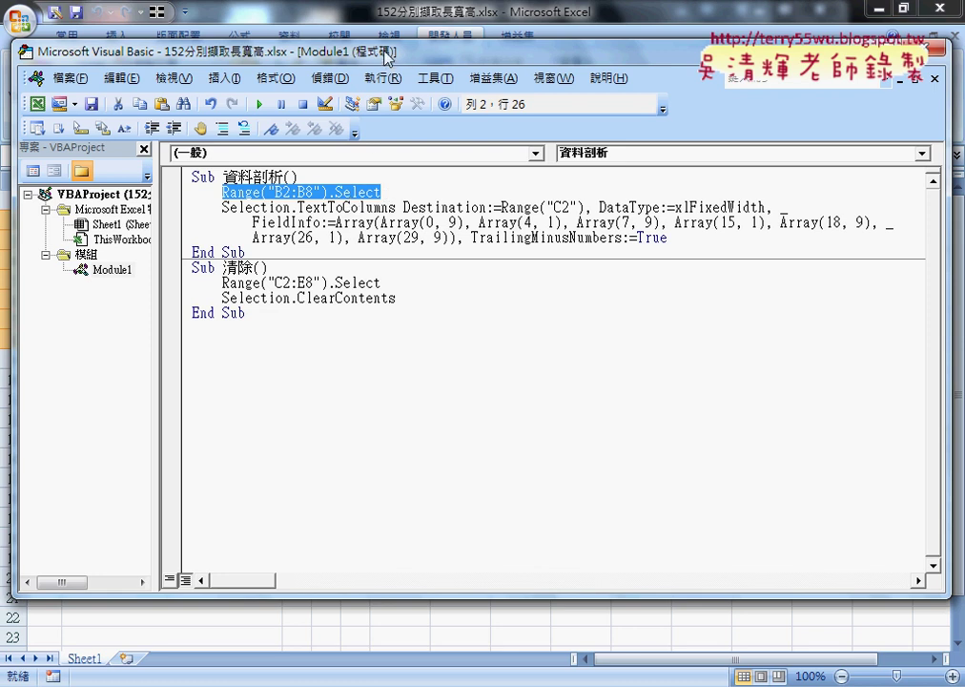
{"action": "left_click_drag", "start_coordinate": [295, 52], "coordinate": [578, 69]}
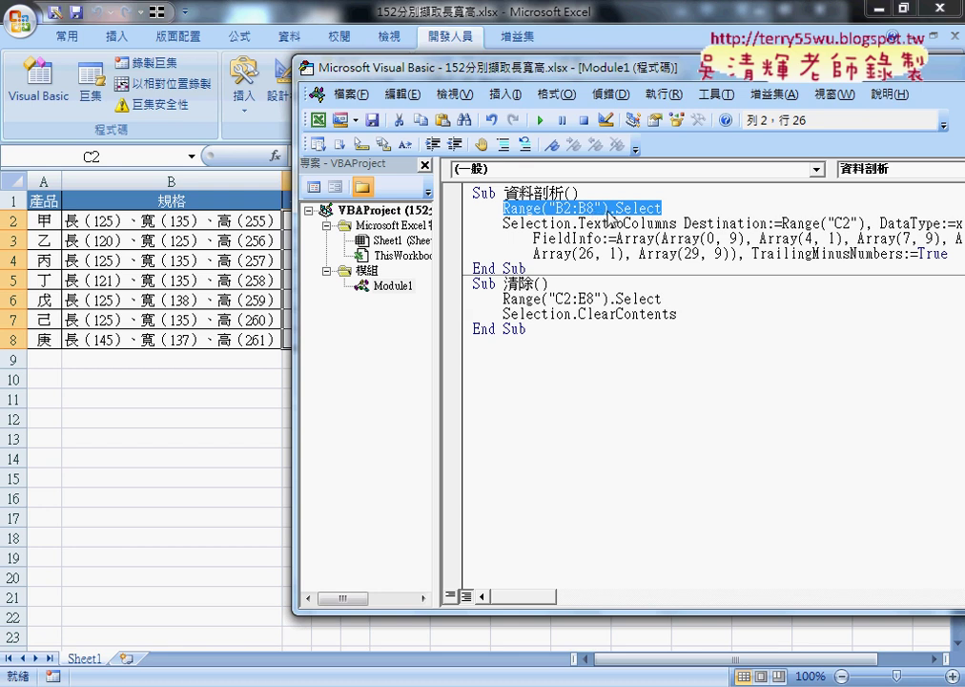
{"action": "left_click_drag", "start_coordinate": [434, 62], "coordinate": [173, 55]}
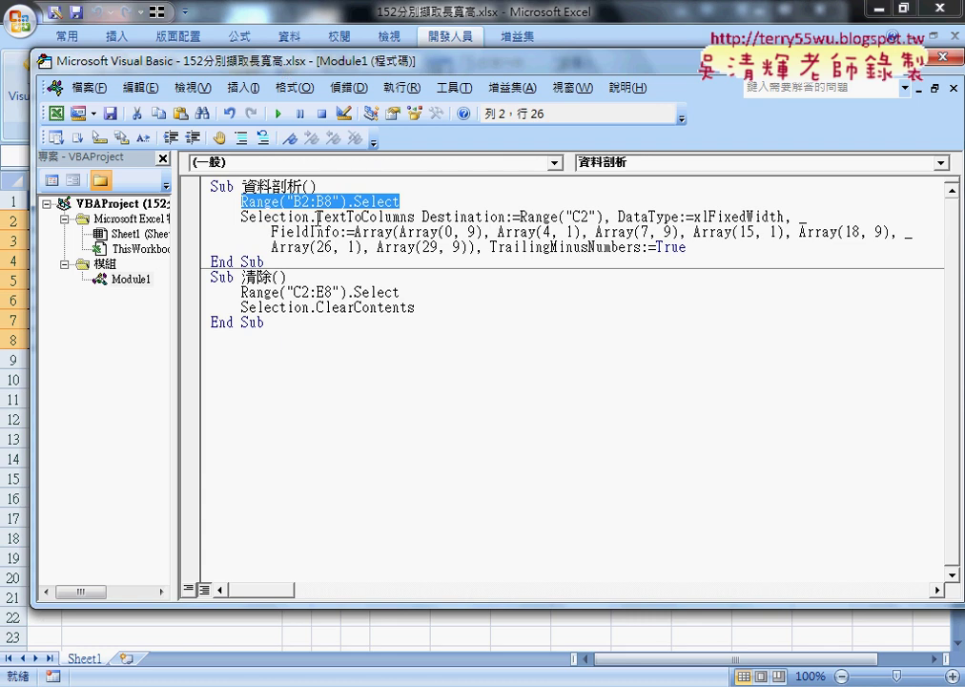
{"action": "left_click_drag", "start_coordinate": [318, 218], "coordinate": [330, 218]}
{"action": "left_click_drag", "start_coordinate": [398, 220], "coordinate": [415, 217]}
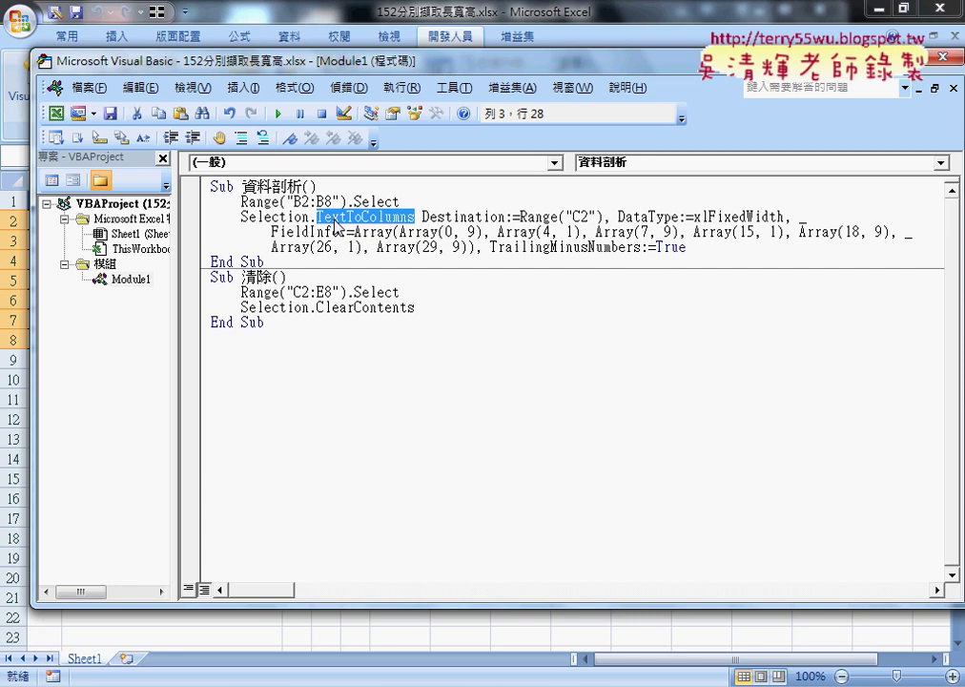
{"action": "key", "text": "Right"}
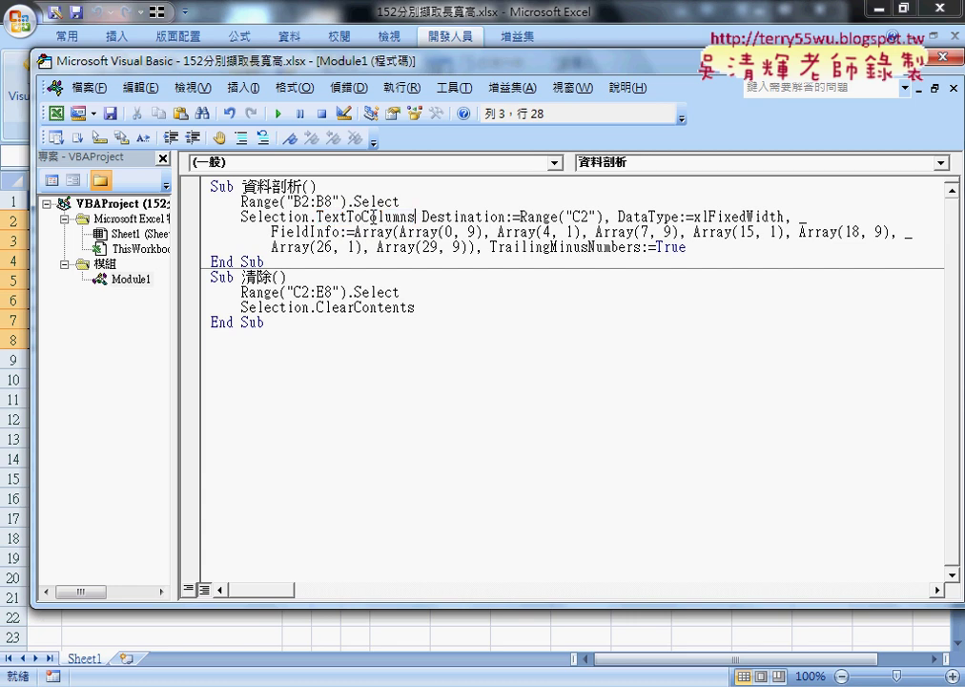
{"action": "mouse_move", "coordinate": [361, 218]}
{"action": "left_mouse_down"}
{"action": "mouse_move", "coordinate": [408, 217]}
{"action": "mouse_move", "coordinate": [364, 217]}
{"action": "left_mouse_up"}
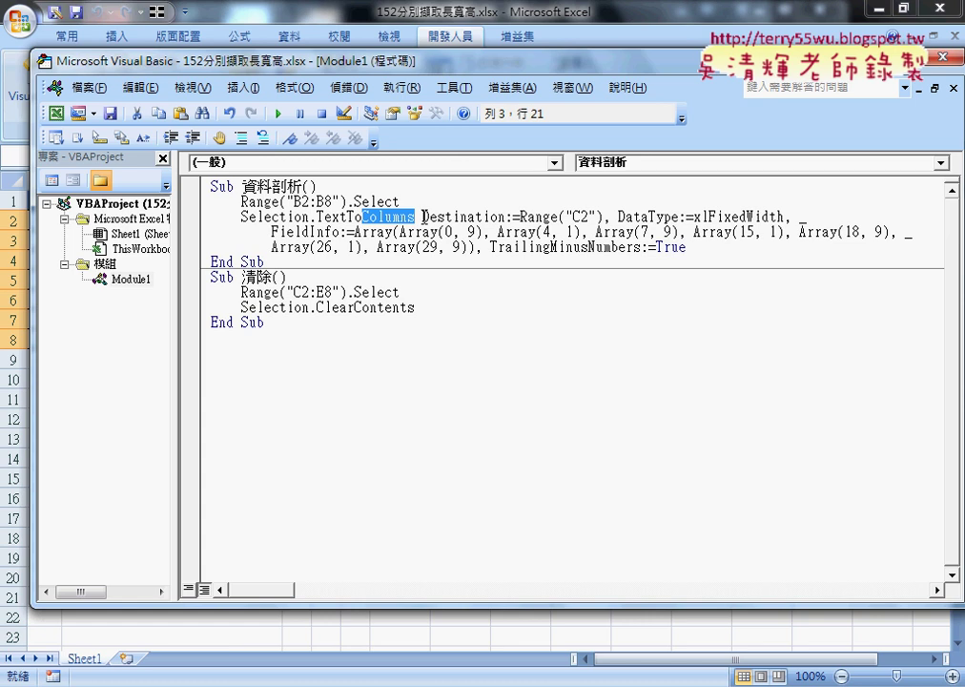
{"action": "left_click_drag", "start_coordinate": [422, 217], "coordinate": [506, 220]}
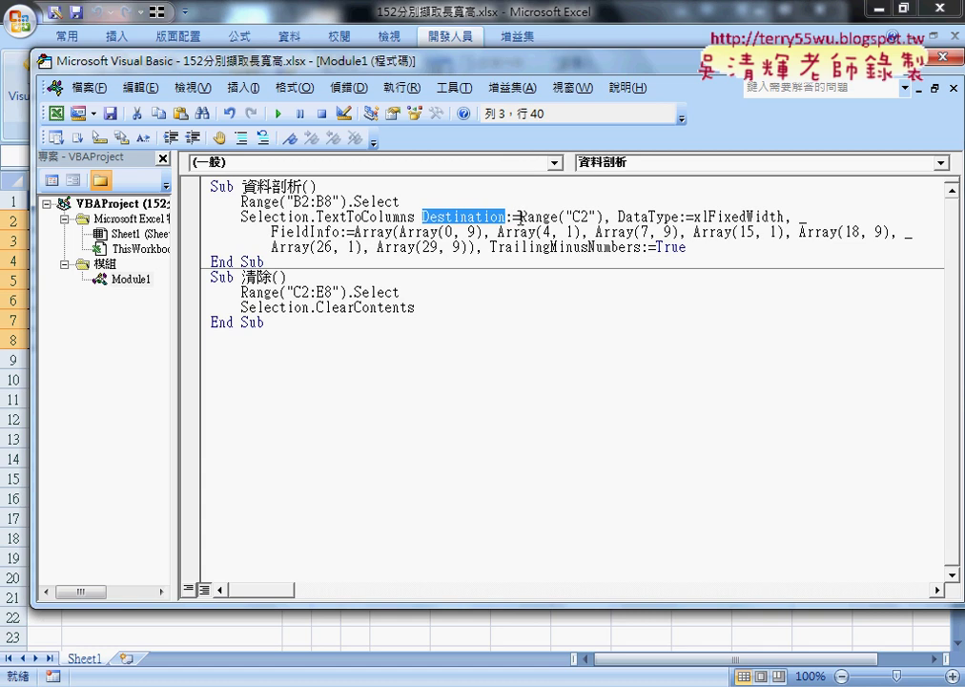
{"action": "left_click_drag", "start_coordinate": [520, 217], "coordinate": [508, 219]}
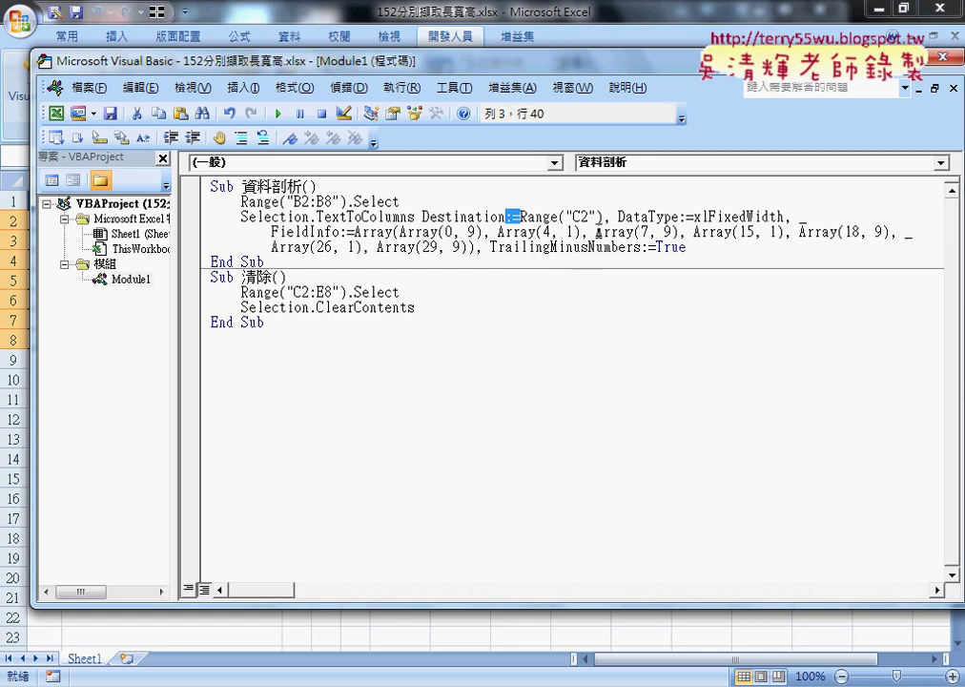
{"action": "left_click_drag", "start_coordinate": [603, 217], "coordinate": [522, 218]}
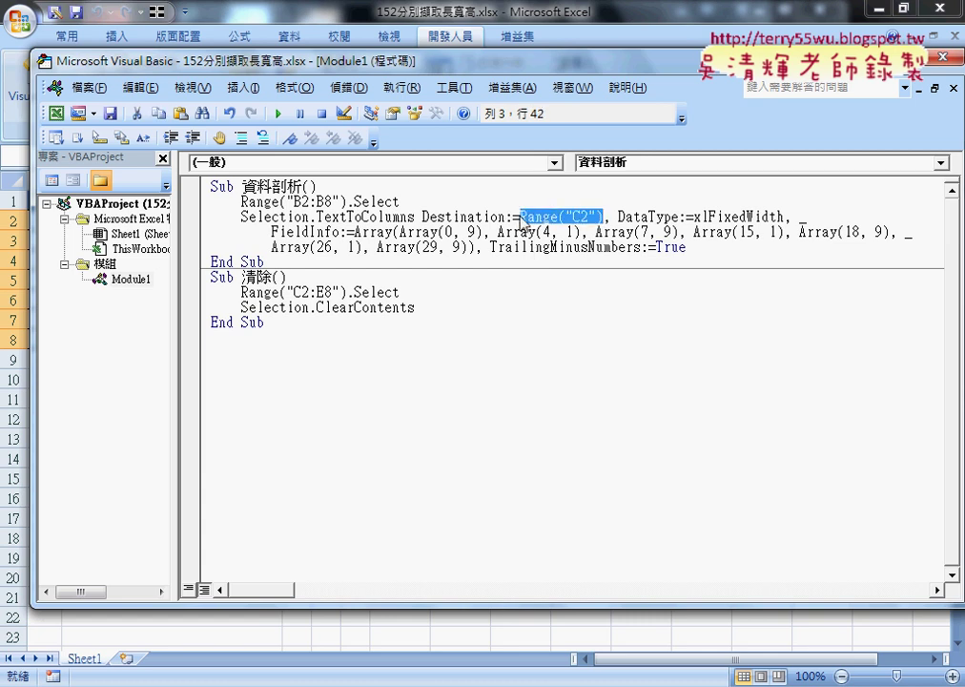
{"action": "left_click_drag", "start_coordinate": [399, 60], "coordinate": [550, 291]}
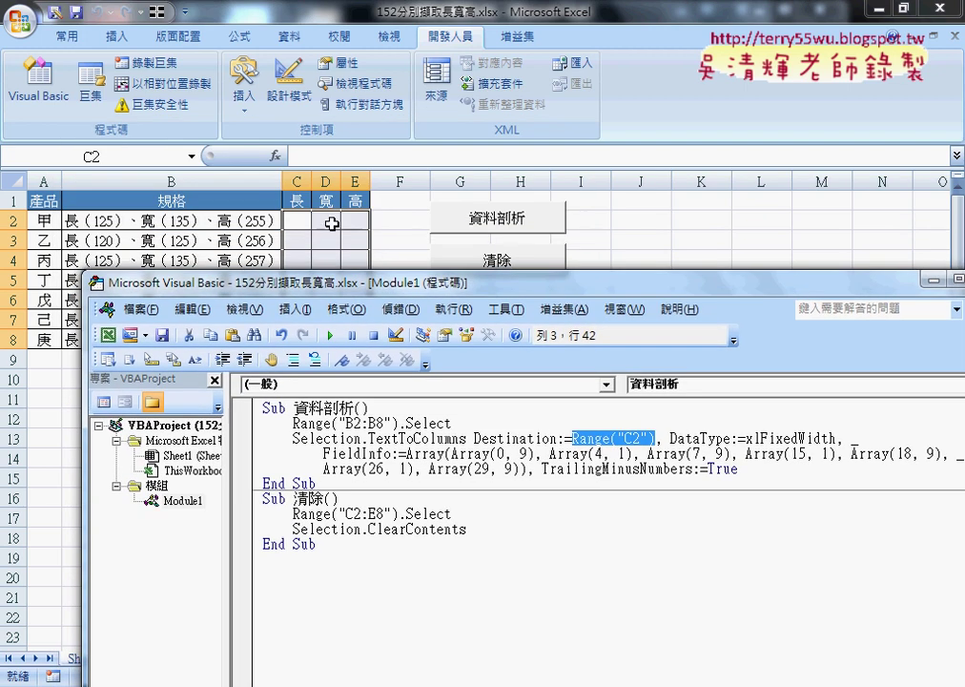
{"action": "mouse_move", "coordinate": [378, 287]}
{"action": "left_mouse_down"}
{"action": "mouse_move", "coordinate": [337, 169]}
{"action": "mouse_move", "coordinate": [281, 85]}
{"action": "left_mouse_up"}
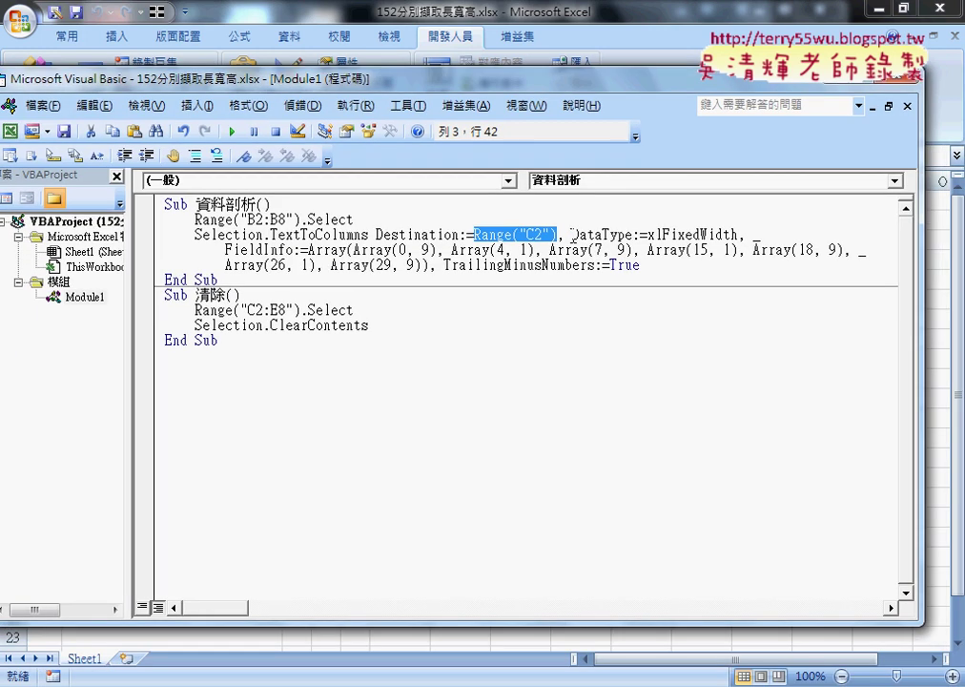
{"action": "left_click_drag", "start_coordinate": [572, 234], "coordinate": [633, 235]}
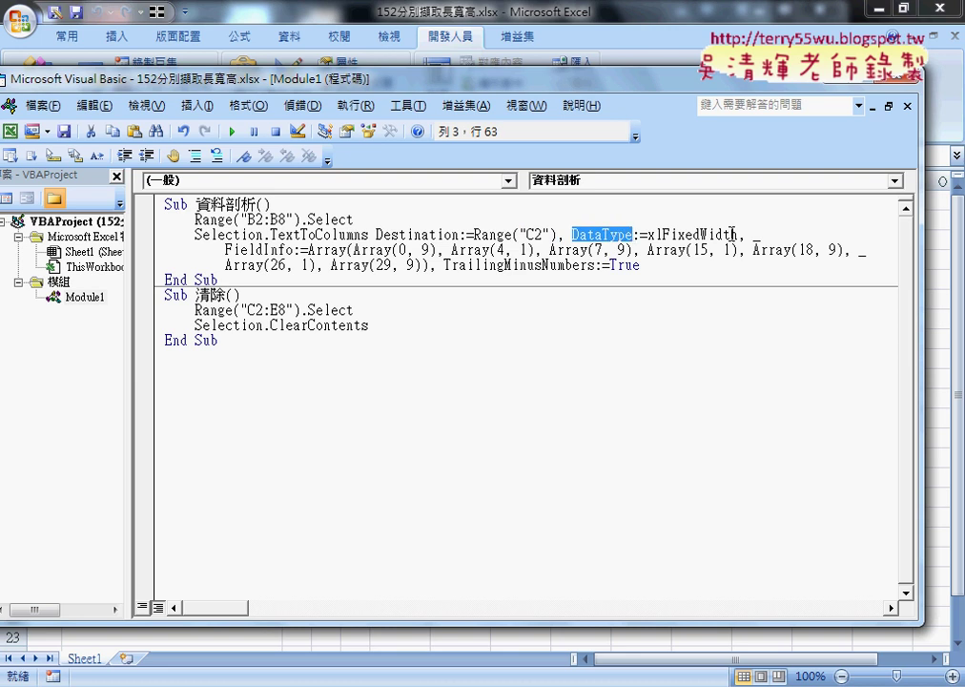
{"action": "left_click_drag", "start_coordinate": [738, 235], "coordinate": [663, 234]}
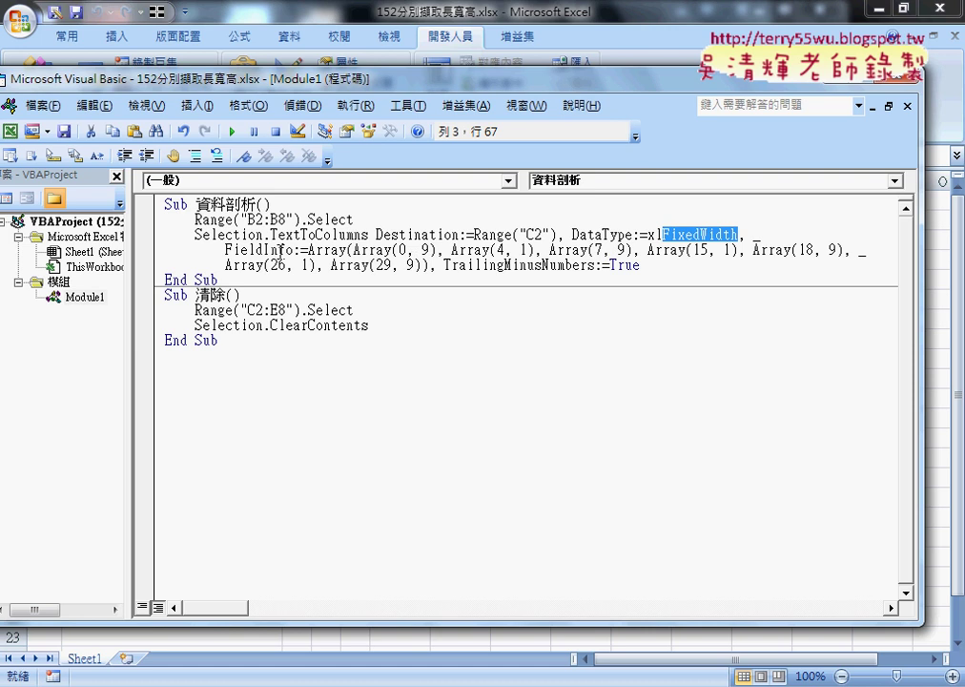
{"action": "left_click_drag", "start_coordinate": [226, 249], "coordinate": [307, 250]}
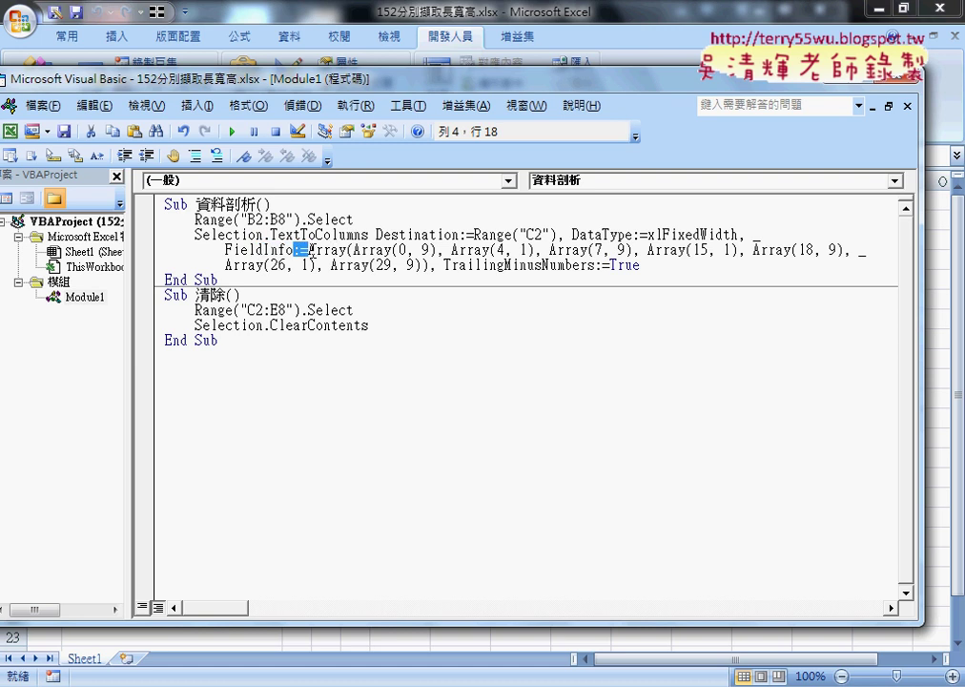
{"action": "key", "text": "Right"}
{"action": "left_click_drag", "start_coordinate": [399, 250], "coordinate": [408, 250]}
{"action": "type", "text": "0"}
{"action": "left_click_drag", "start_coordinate": [435, 250], "coordinate": [423, 249]}
{"action": "left_click_drag", "start_coordinate": [504, 250], "coordinate": [496, 250]}
{"action": "left_click_drag", "start_coordinate": [436, 86], "coordinate": [520, 293]}
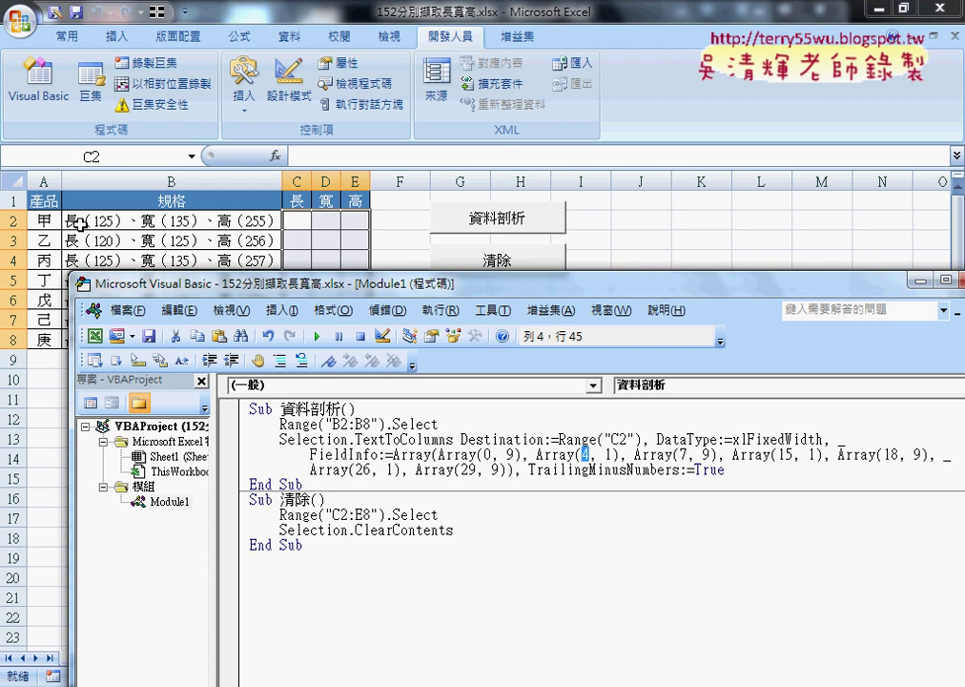
{"action": "left_click_drag", "start_coordinate": [229, 284], "coordinate": [262, 232]}
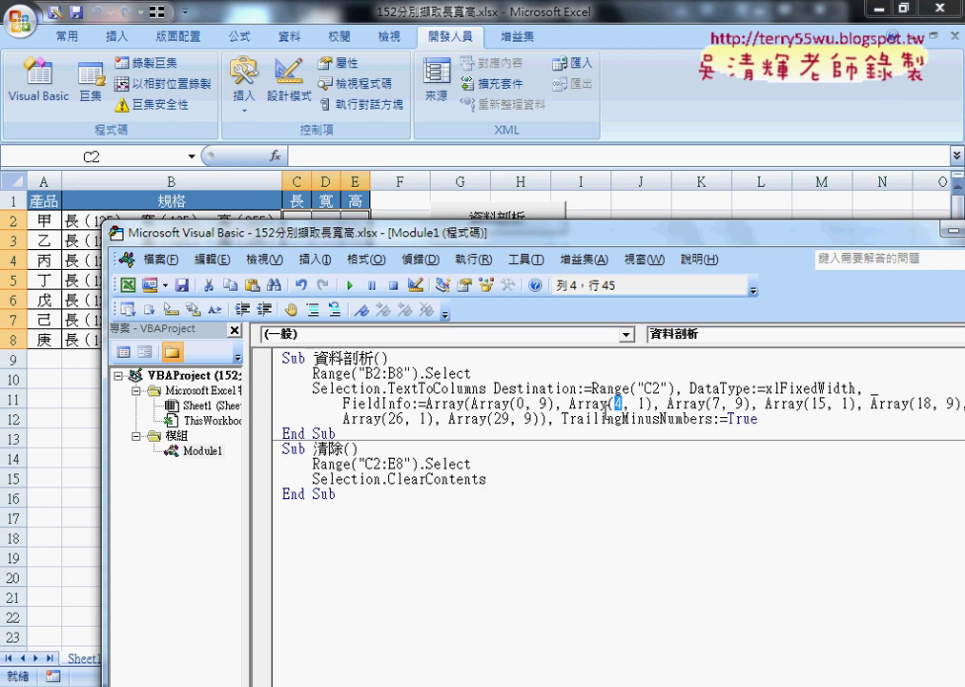
{"action": "left_click", "coordinate": [642, 404]}
{"action": "double_click", "coordinate": [642, 404]}
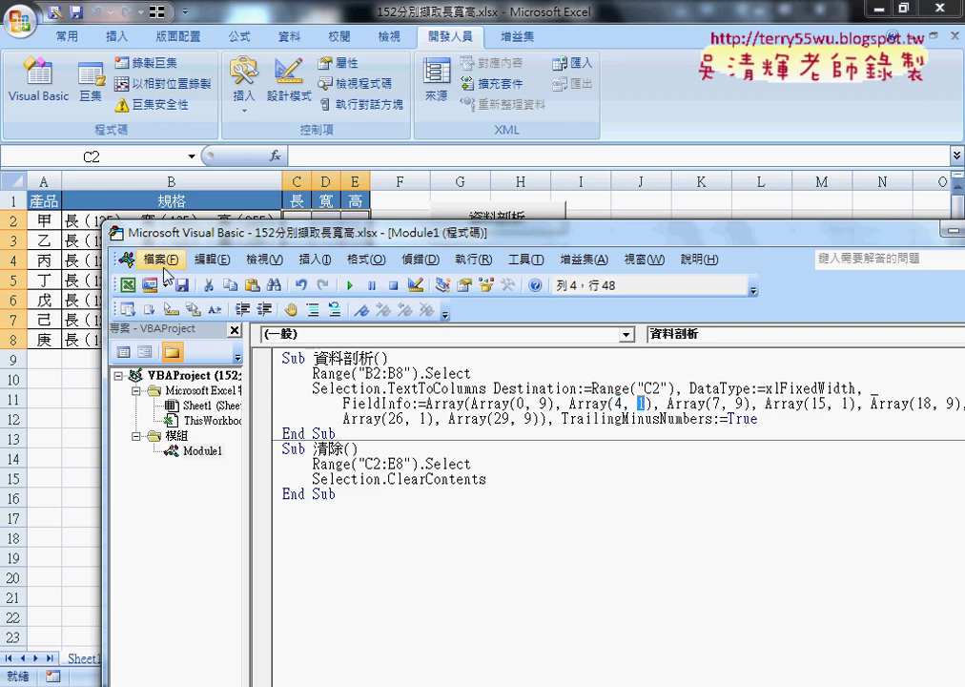
{"action": "left_click_drag", "start_coordinate": [148, 232], "coordinate": [153, 253]}
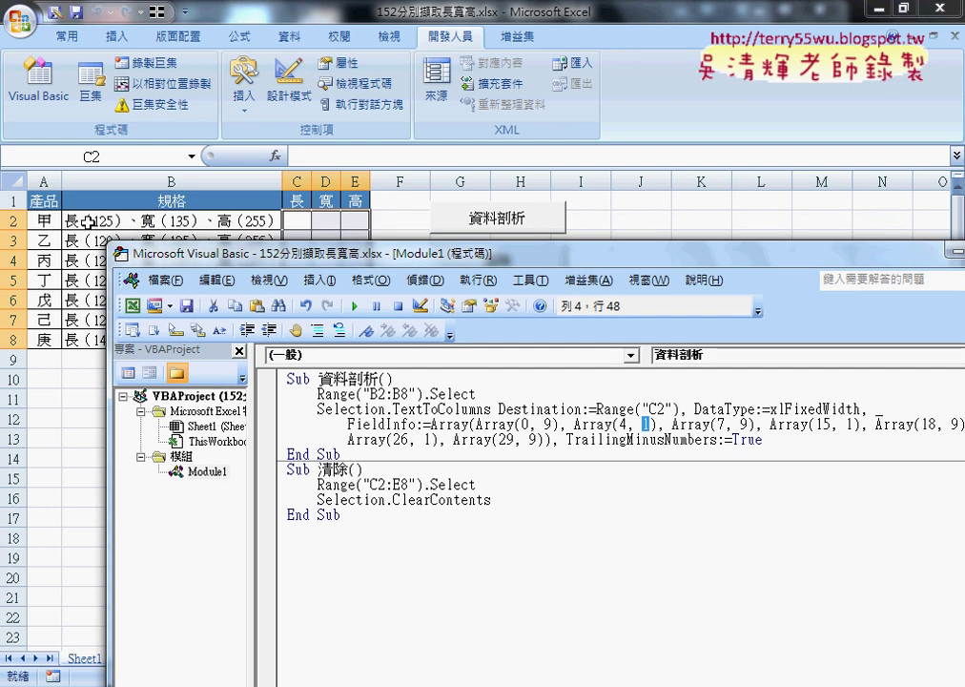
{"action": "left_click", "coordinate": [649, 423]}
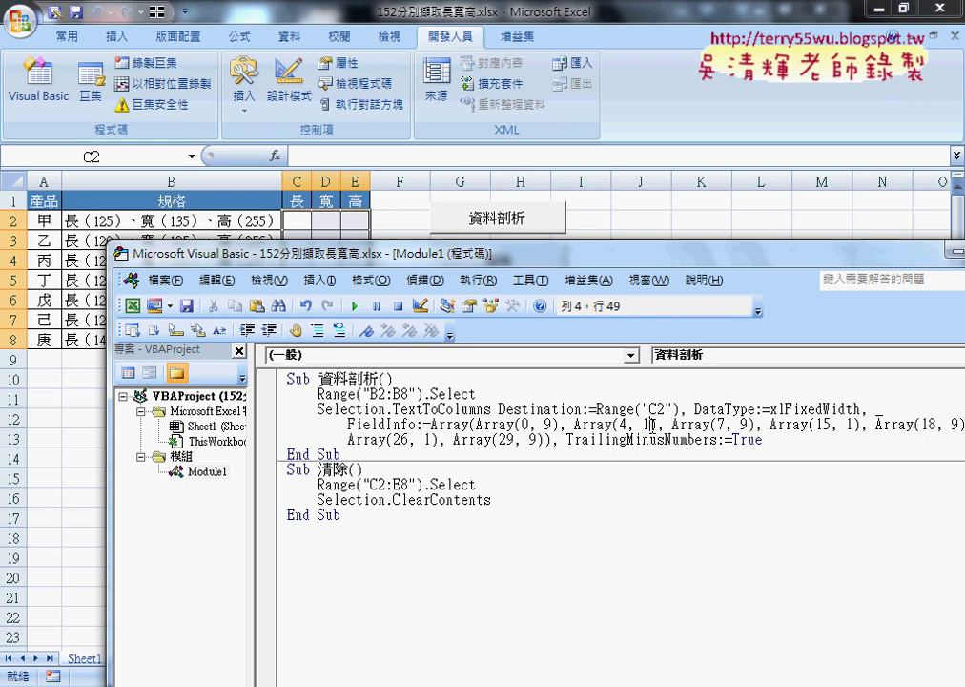
{"action": "double_click", "coordinate": [649, 424]}
{"action": "left_click_drag", "start_coordinate": [622, 262], "coordinate": [469, 98]}
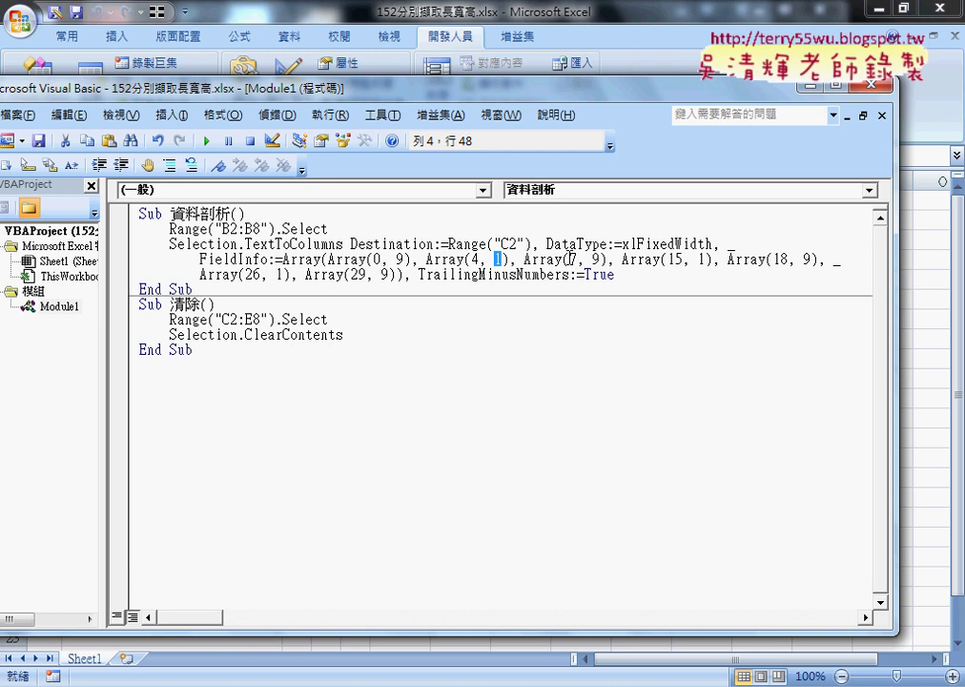
{"action": "left_click", "coordinate": [523, 258]}
{"action": "double_click", "coordinate": [377, 259]}
{"action": "left_click", "coordinate": [480, 259]}
{"action": "double_click", "coordinate": [474, 258]}
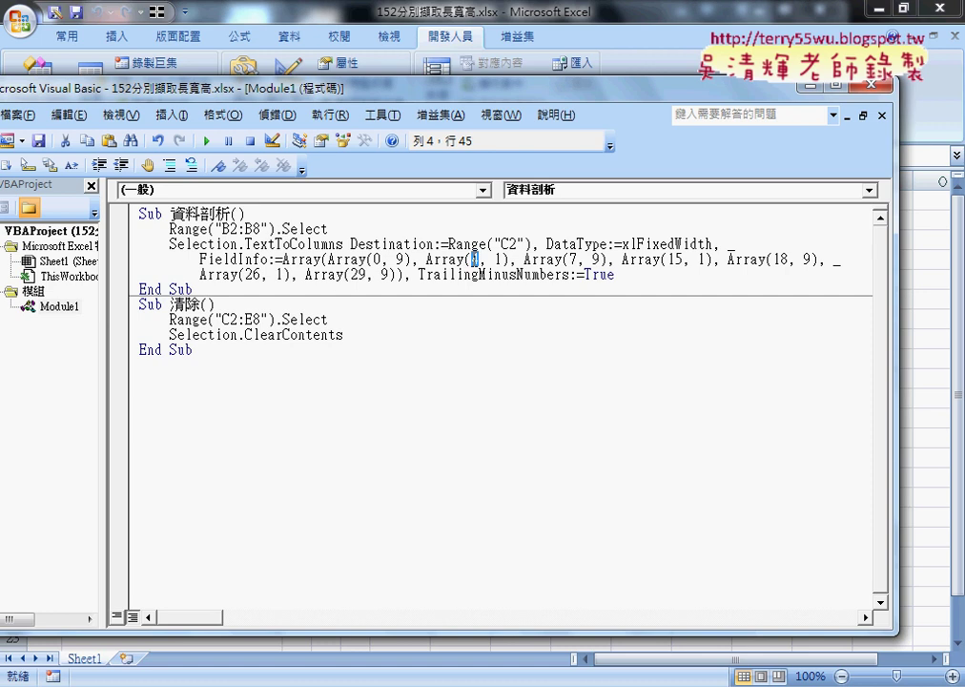
{"action": "double_click", "coordinate": [400, 259]}
Run 資料剖析, accept replacing the target cells, then run 清除 to empty C2:E8
{"action": "left_click", "coordinate": [927, 393]}
{"action": "left_click", "coordinate": [499, 222]}
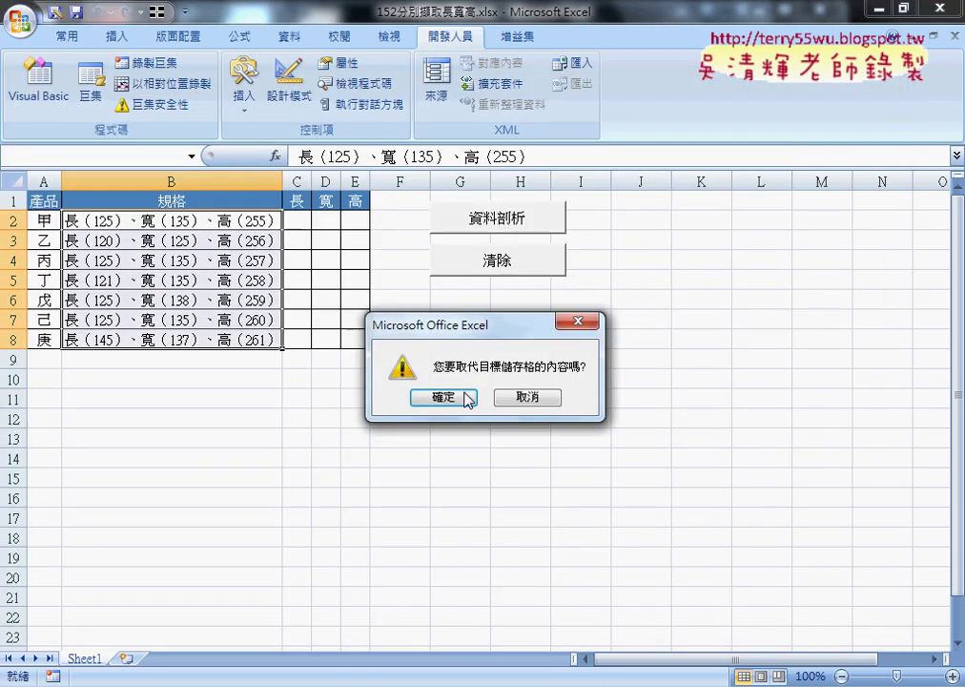
{"action": "left_click", "coordinate": [469, 399]}
{"action": "left_click", "coordinate": [486, 266]}
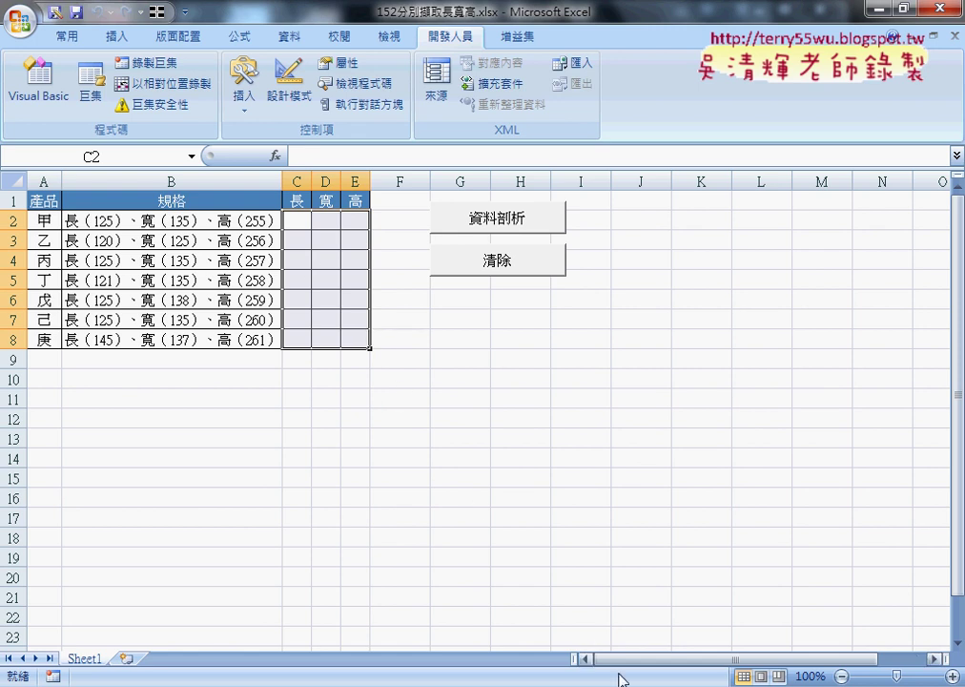
Bring back the Visual Basic Editor beside columns C–E and select .Select in the 清除 macro
{"action": "mouse_move", "coordinate": [620, 679]}
{"action": "left_click", "coordinate": [631, 615]}
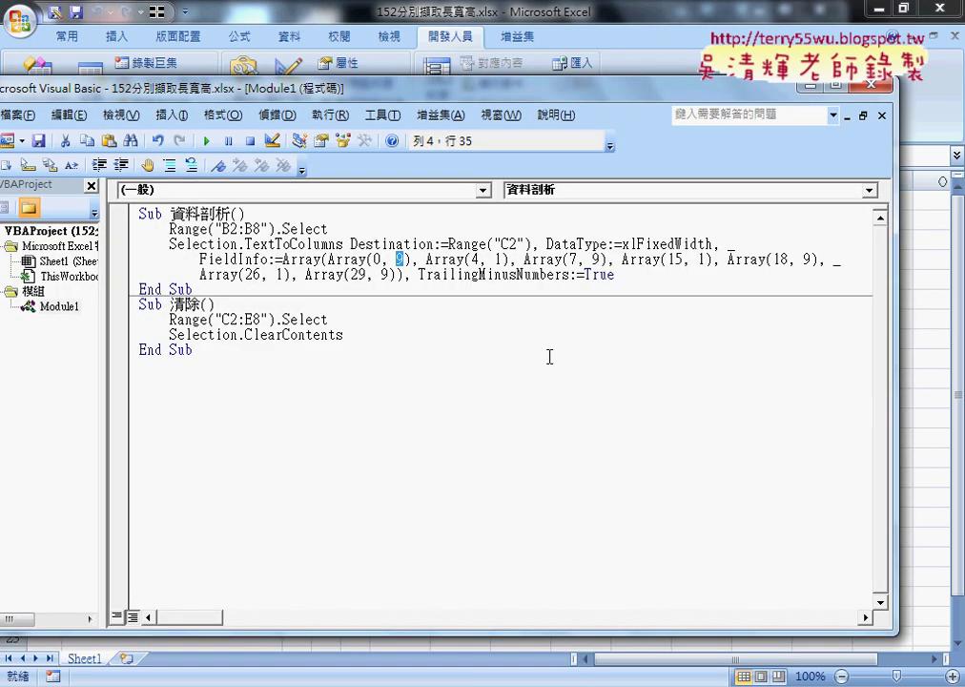
{"action": "left_click_drag", "start_coordinate": [375, 87], "coordinate": [692, 63]}
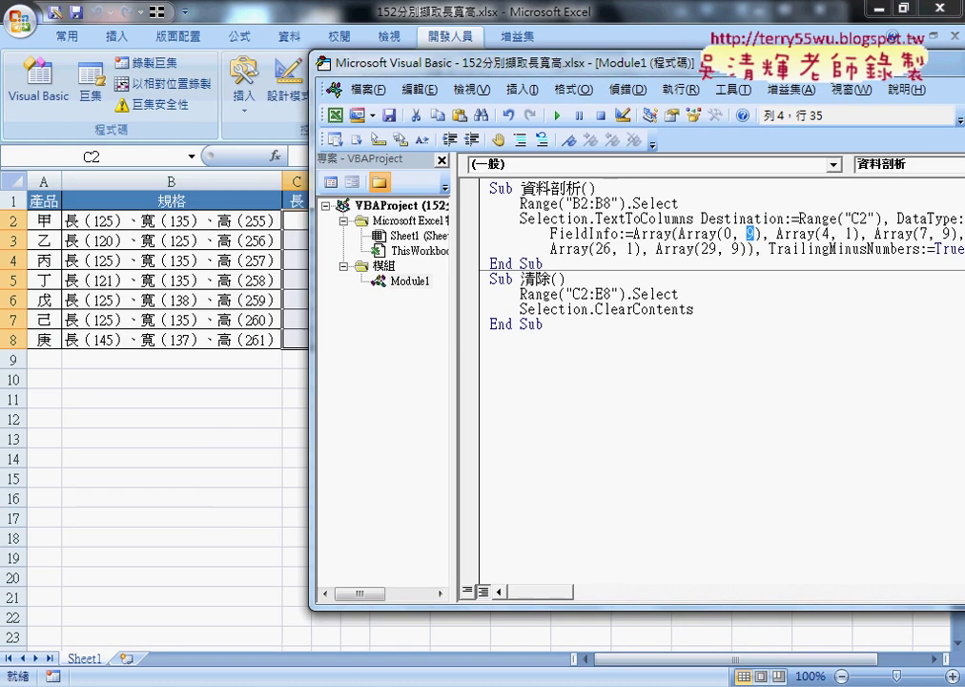
{"action": "left_click_drag", "start_coordinate": [457, 177], "coordinate": [440, 191]}
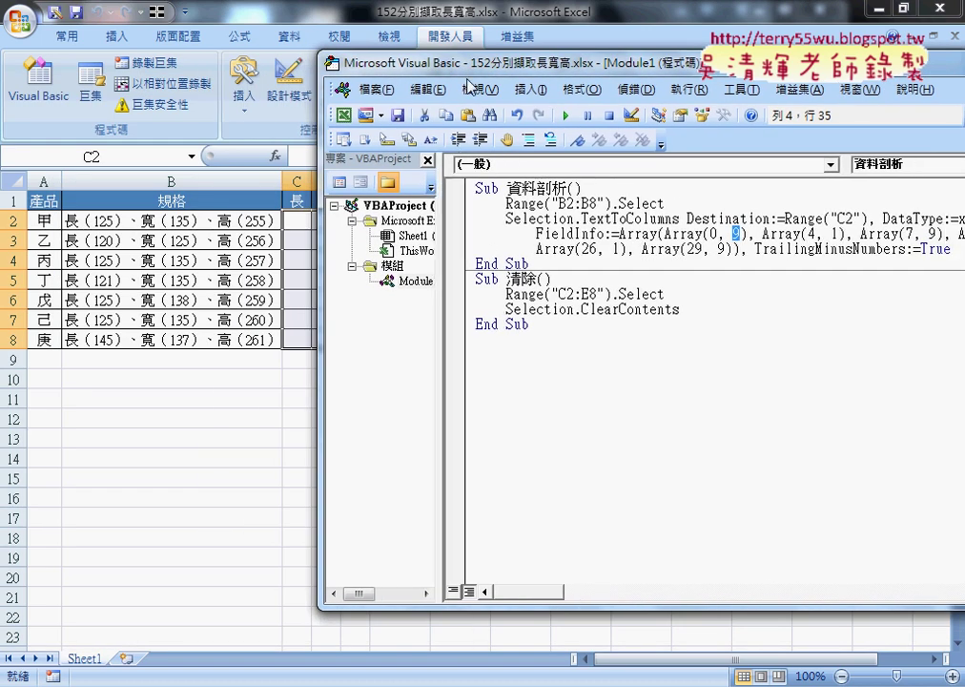
{"action": "left_click_drag", "start_coordinate": [372, 60], "coordinate": [455, 53]}
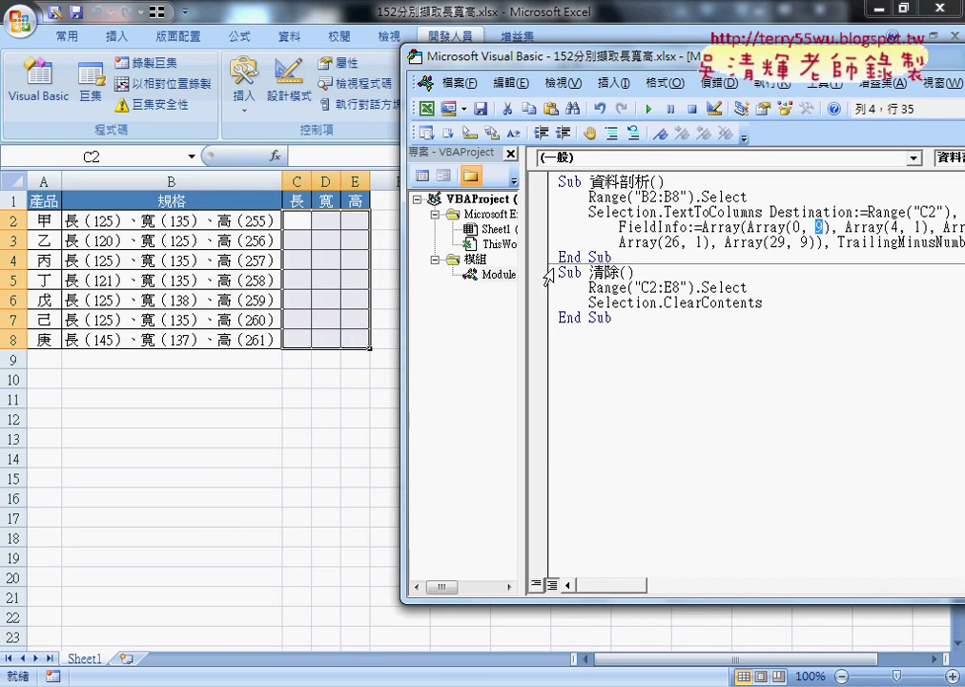
{"action": "left_click_drag", "start_coordinate": [695, 287], "coordinate": [748, 287]}
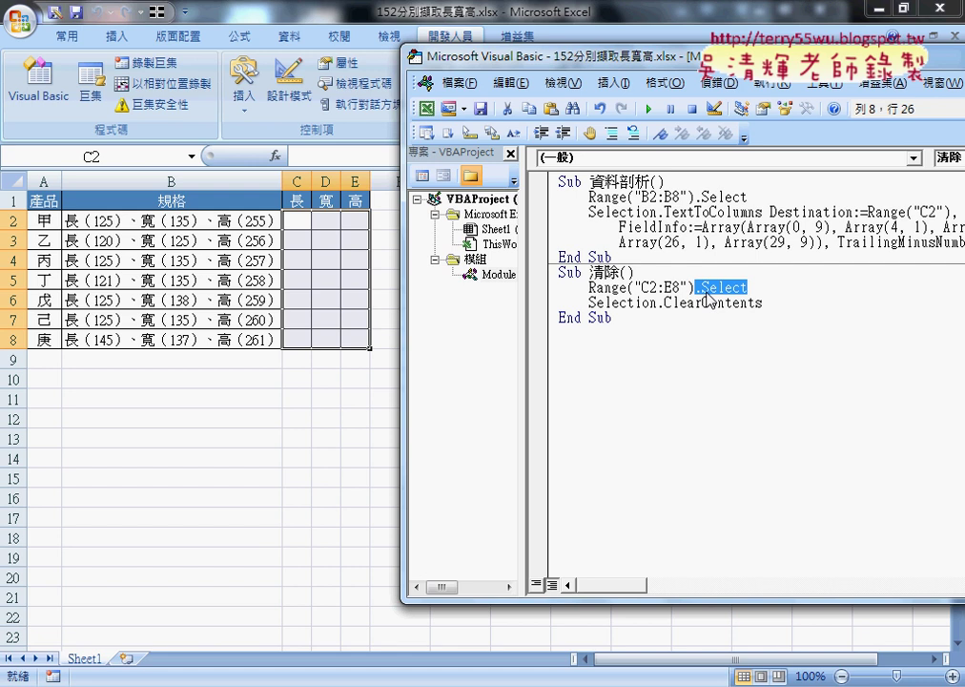
Delete '.Select' and 'Selection' from the 清除 macro, leaving Range("C2:E8") on one line
{"action": "left_click", "coordinate": [695, 287]}
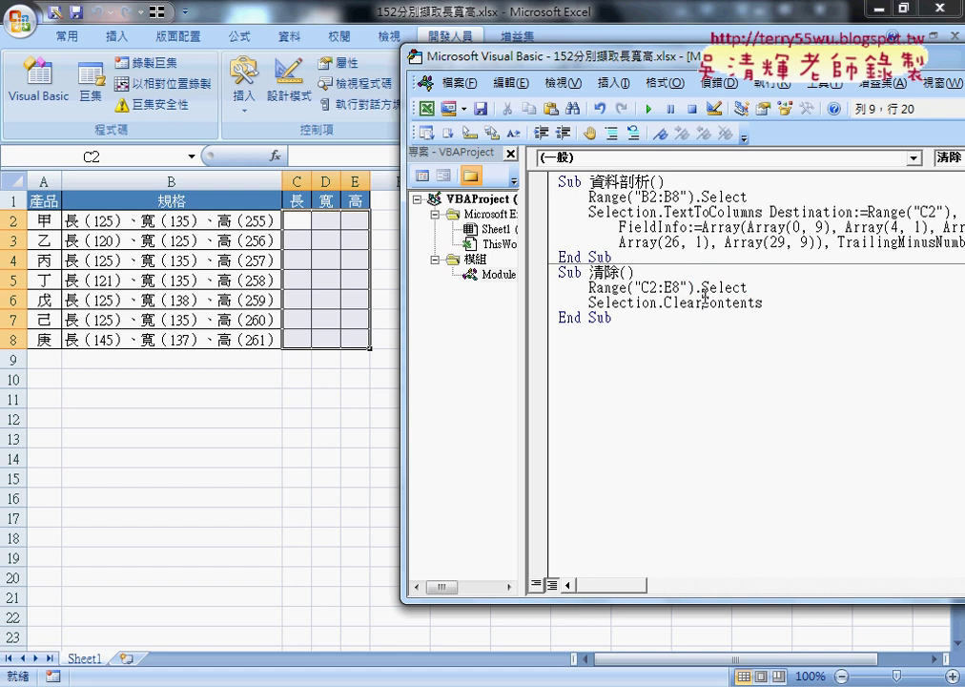
{"action": "left_click_drag", "start_coordinate": [695, 287], "coordinate": [660, 304]}
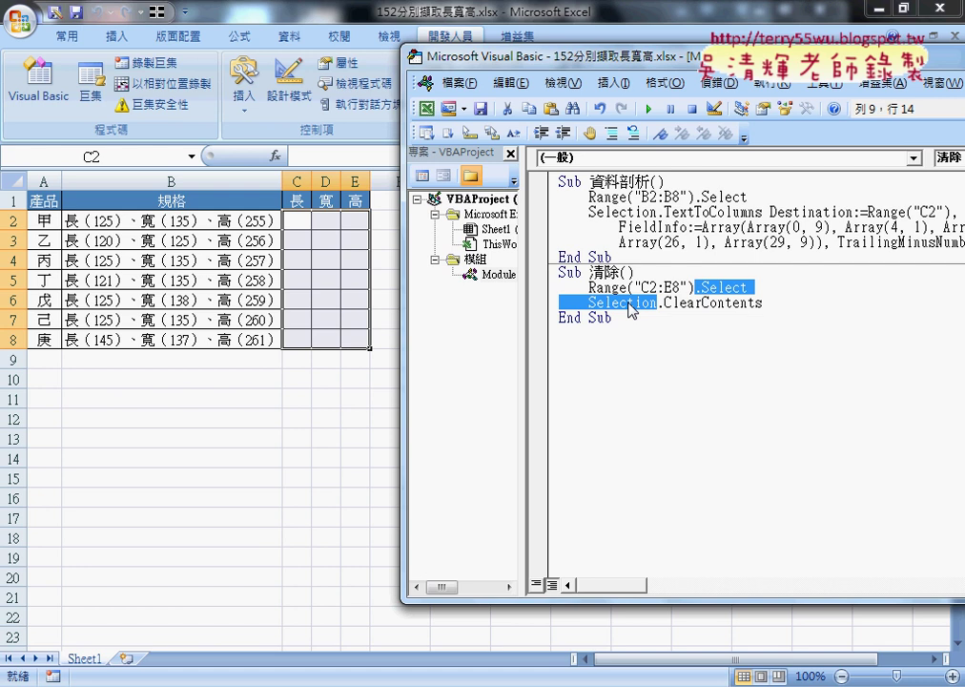
{"action": "key", "text": "Delete"}
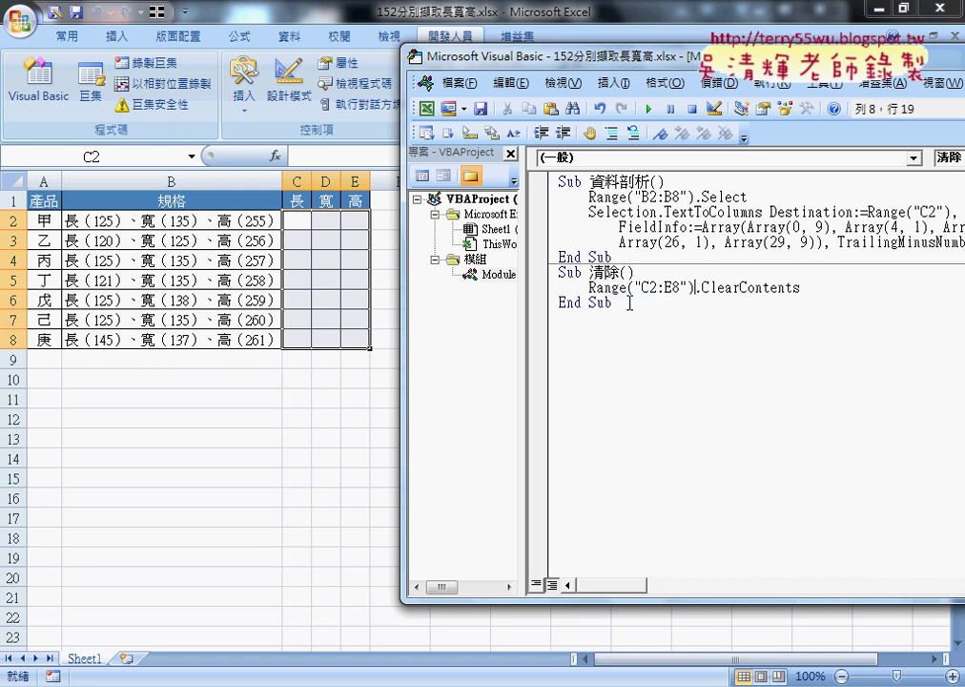
Re-enter ClearContents from IntelliSense so the line reads Range("C2:E8").ClearContents
{"action": "key", "text": "shift+End"}
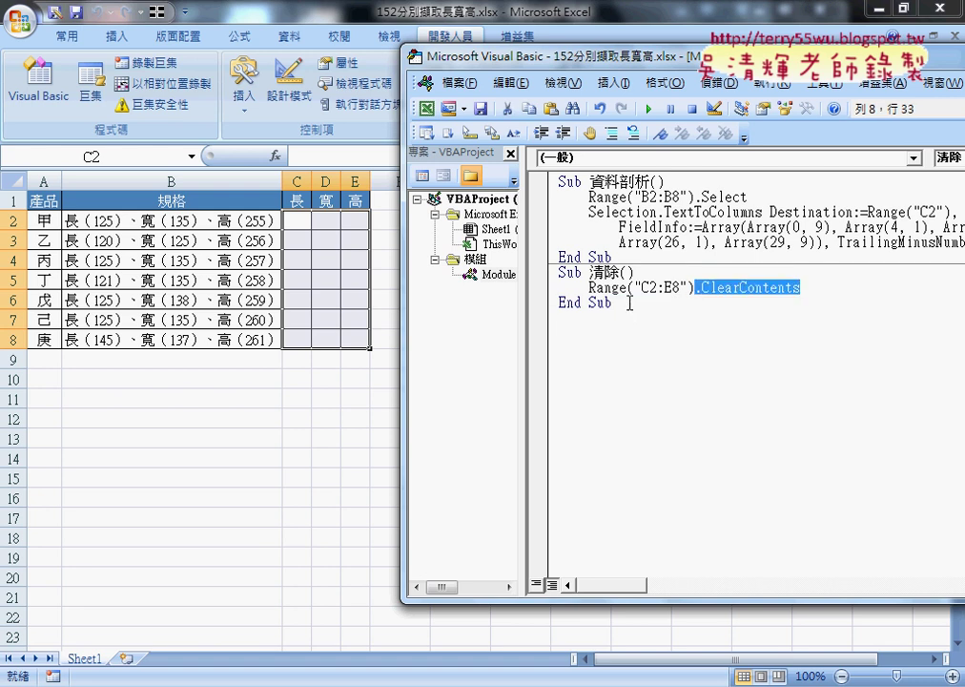
{"action": "key", "text": "Delete"}
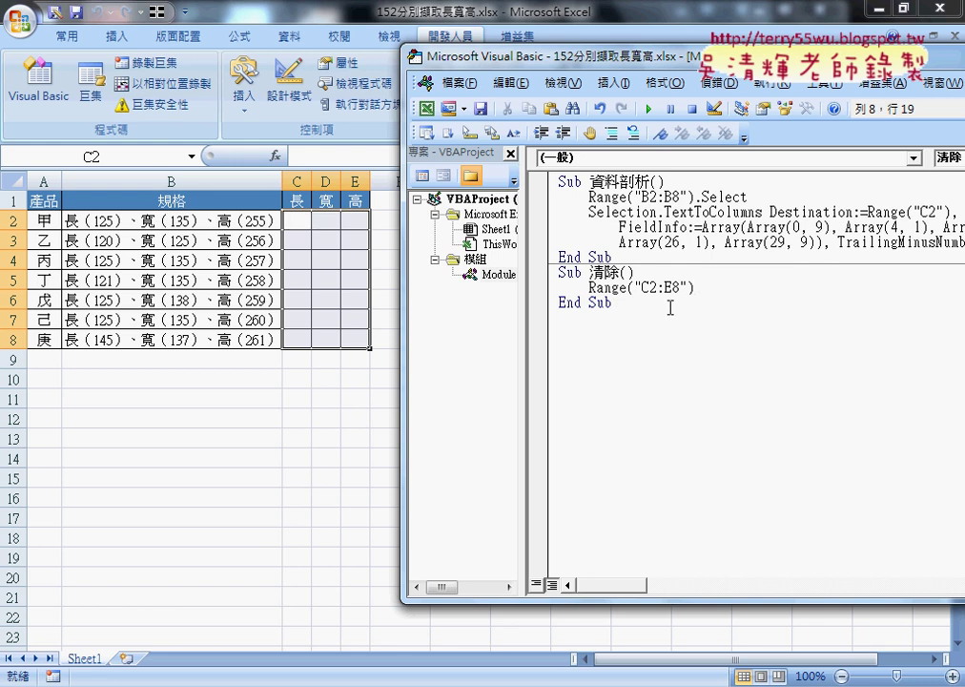
{"action": "type", "text": "."}
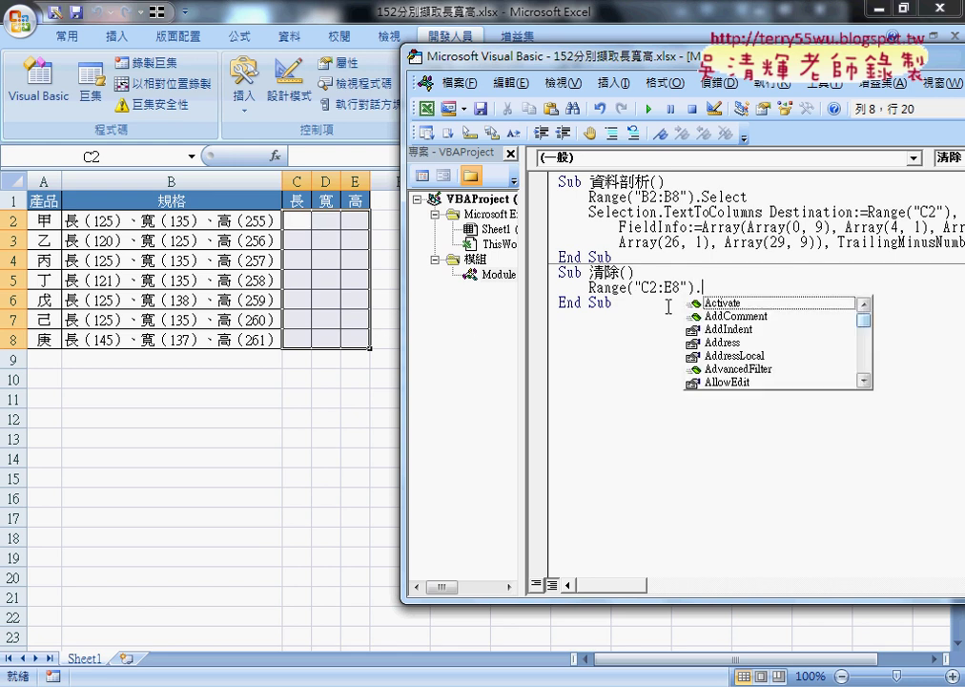
{"action": "type", "text": "cl"}
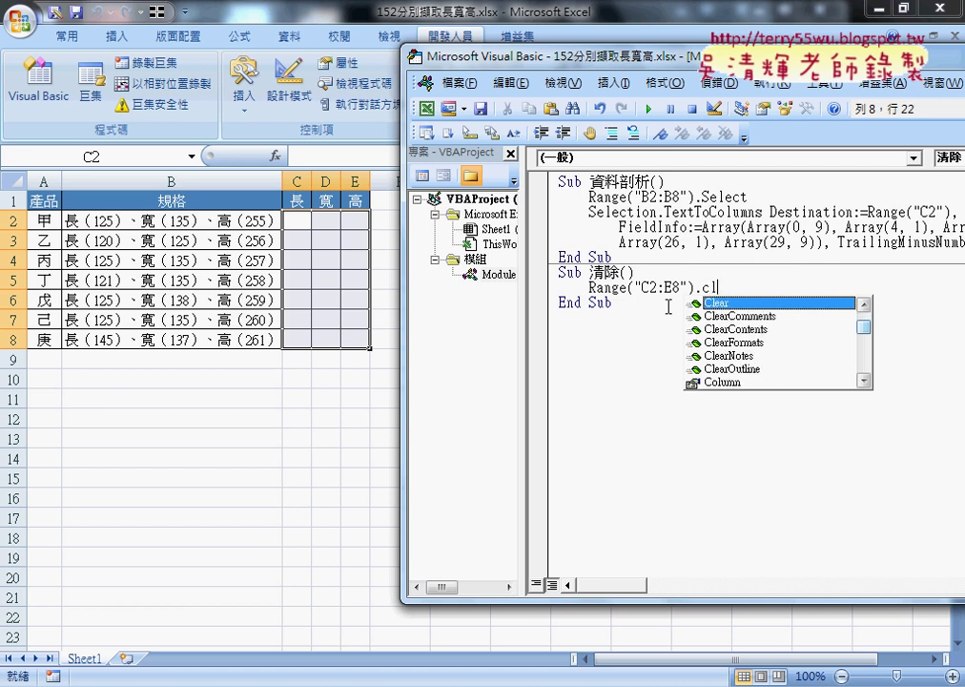
{"action": "key", "text": "Down"}
{"action": "key", "text": "Down"}
{"action": "key", "text": "Down"}
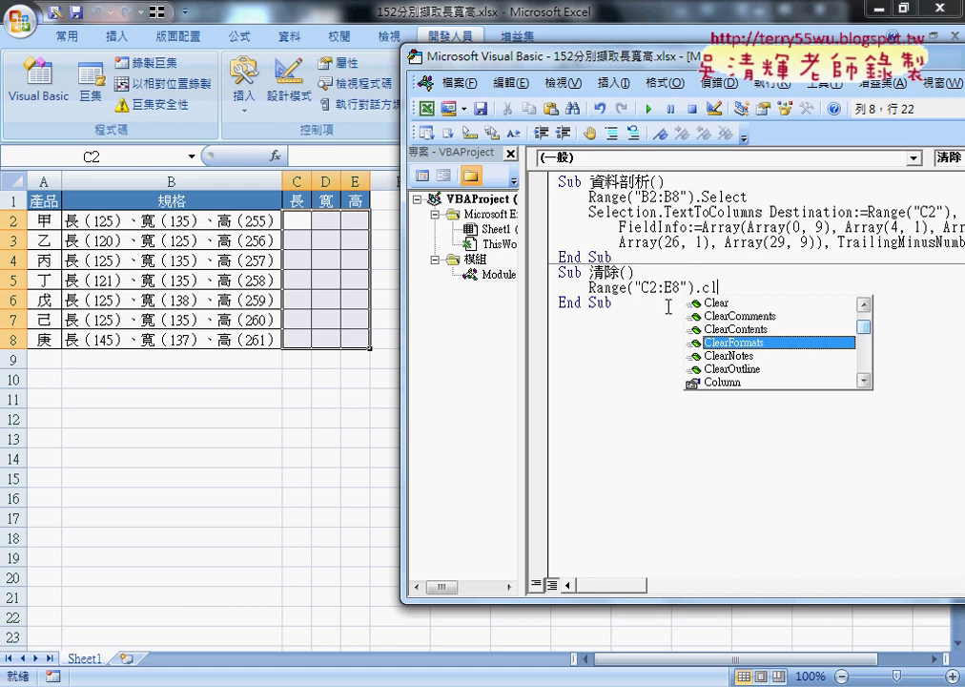
{"action": "key", "text": "Up"}
{"action": "key", "text": "space"}
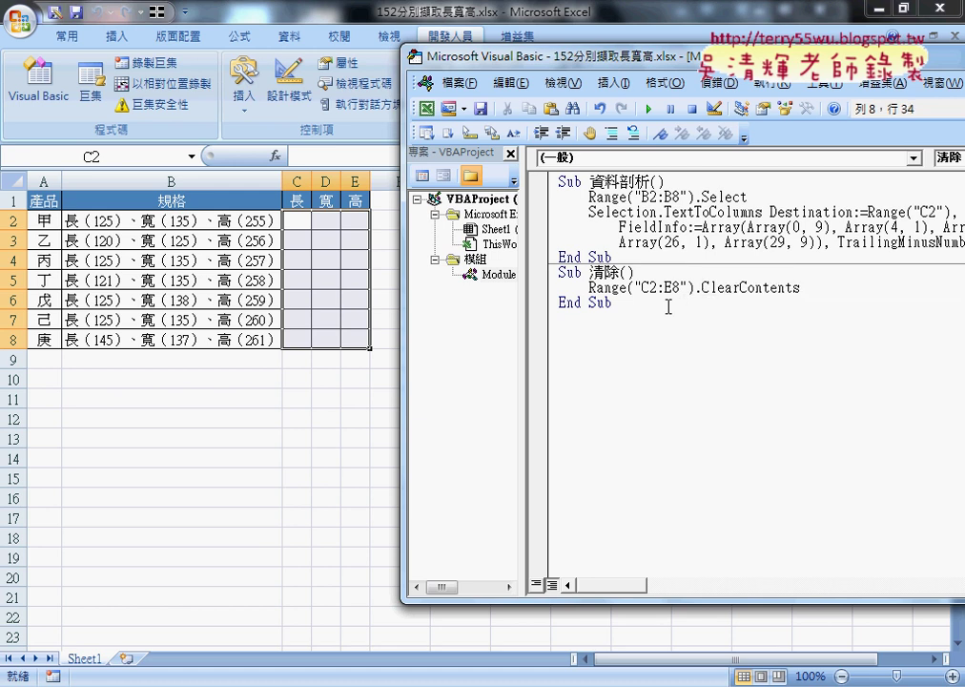
{"action": "left_click_drag", "start_coordinate": [588, 287], "coordinate": [807, 287]}
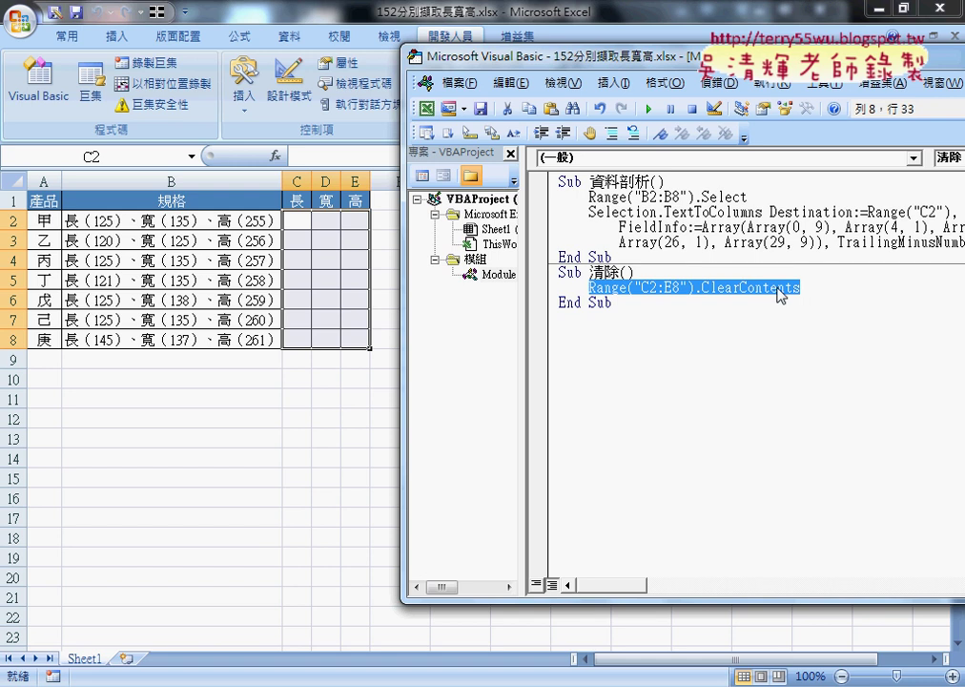
{"action": "left_click", "coordinate": [619, 227]}
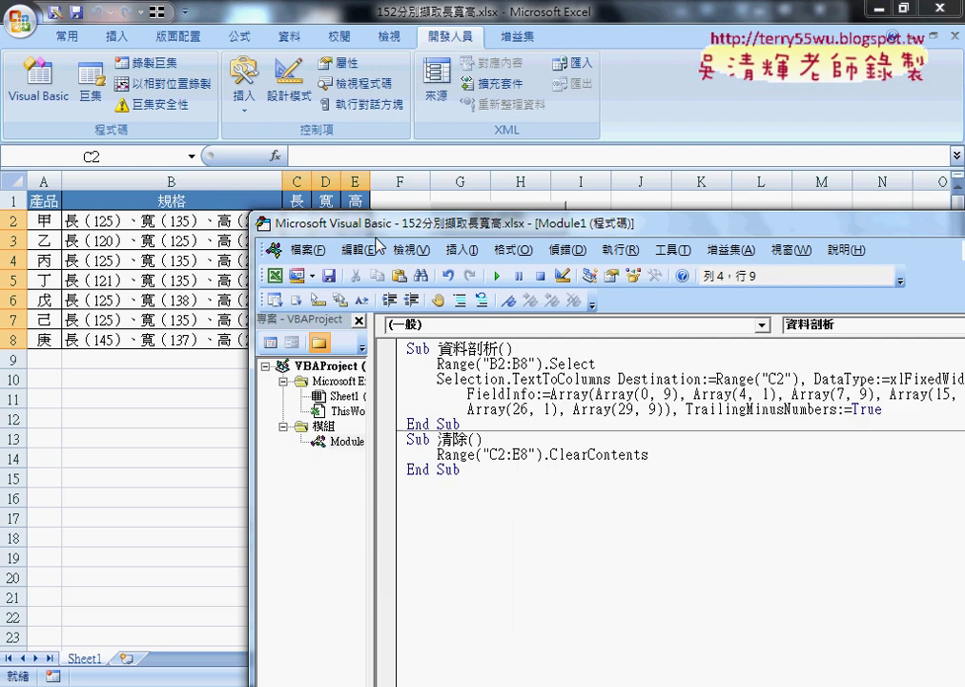
Run the 資料剖析 macro from the editor and accept the replace-contents prompt
{"action": "left_click_drag", "start_coordinate": [543, 59], "coordinate": [338, 279]}
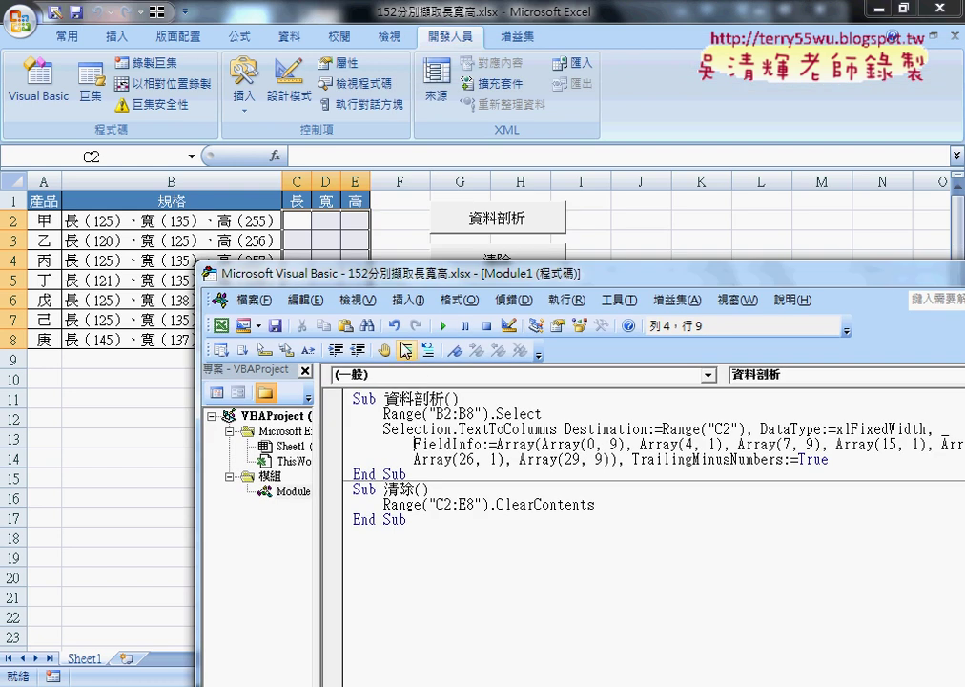
{"action": "left_click", "coordinate": [444, 326]}
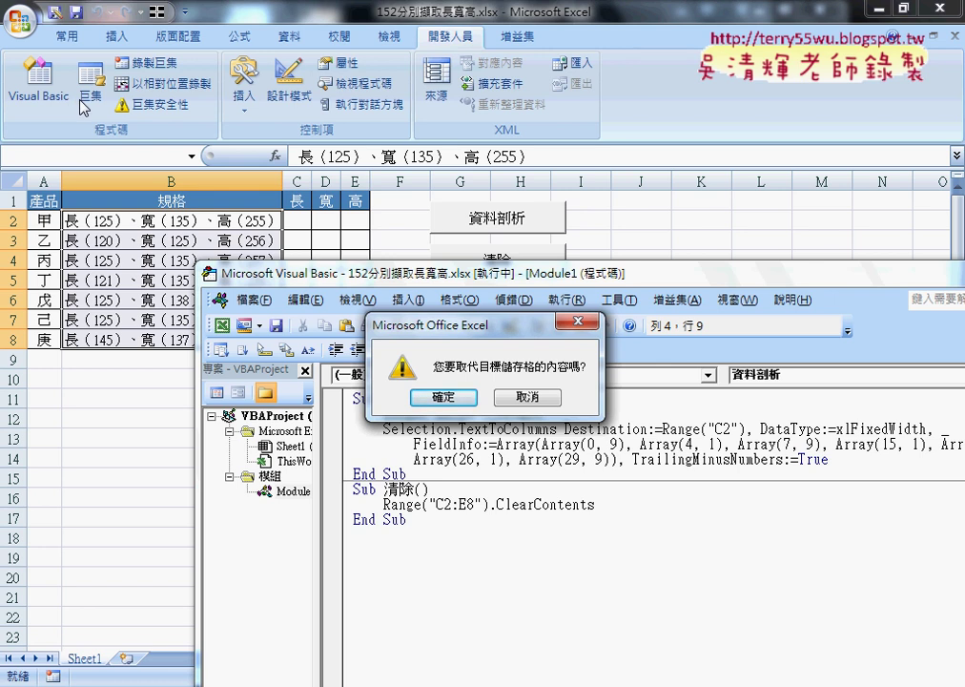
{"action": "left_click", "coordinate": [459, 403]}
Maximize the code window and insert an indented line below the Sub 資料剖析() header
{"action": "double_click", "coordinate": [365, 272]}
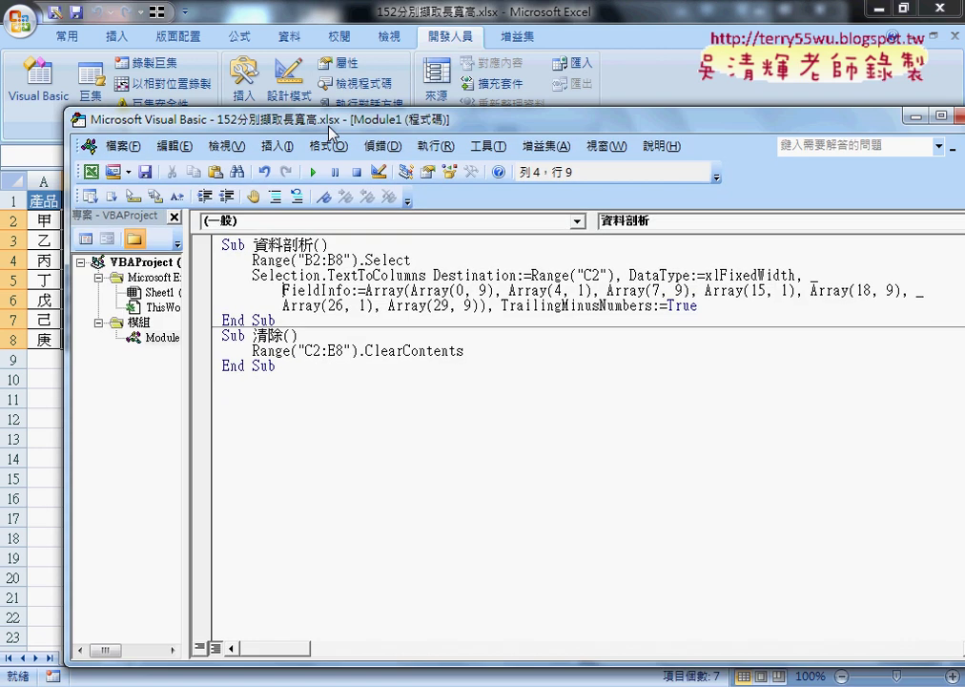
{"action": "left_click", "coordinate": [349, 221]}
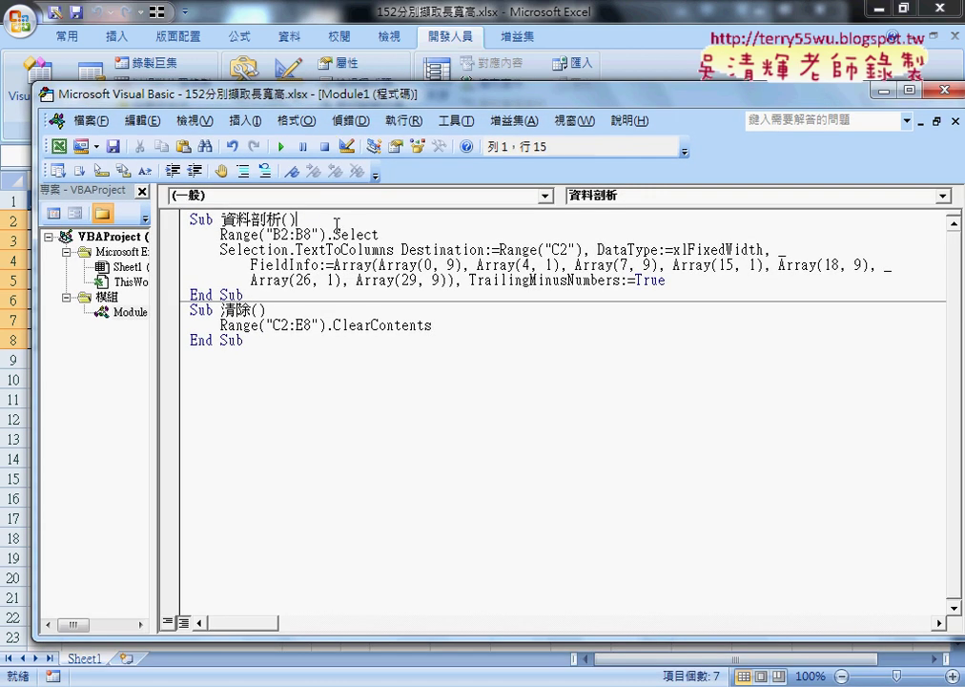
{"action": "key", "text": "Return"}
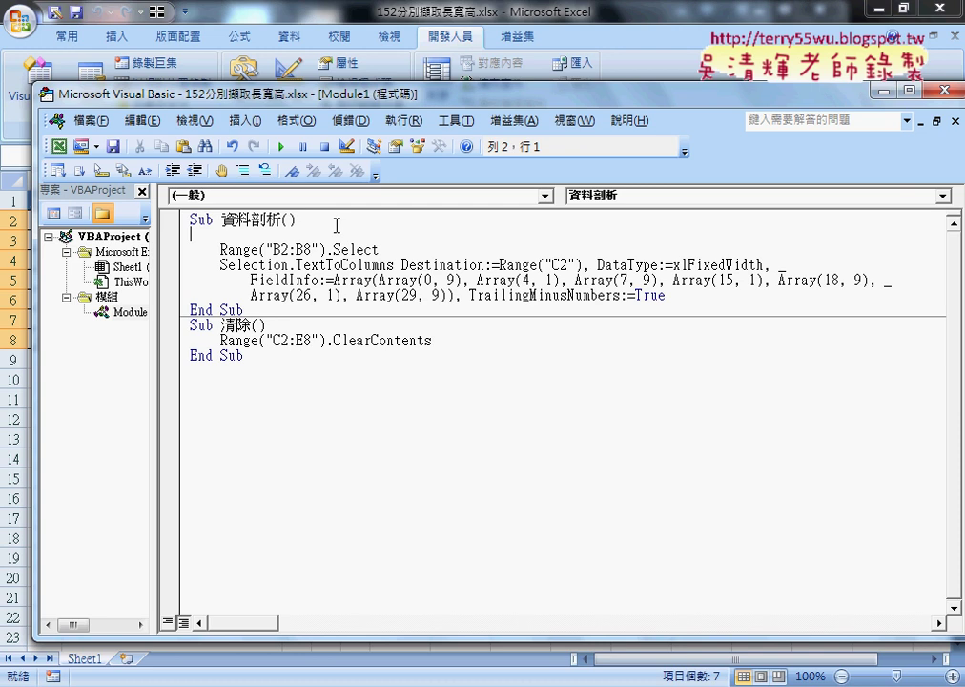
{"action": "key", "text": "Tab"}
Enter Application.DisplayAlerts = False on the new line using IntelliSense suggestions
{"action": "type", "text": "a"}
{"action": "type", "text": "ppl"}
{"action": "type", "text": "ica"}
{"action": "type", "text": "tion"}
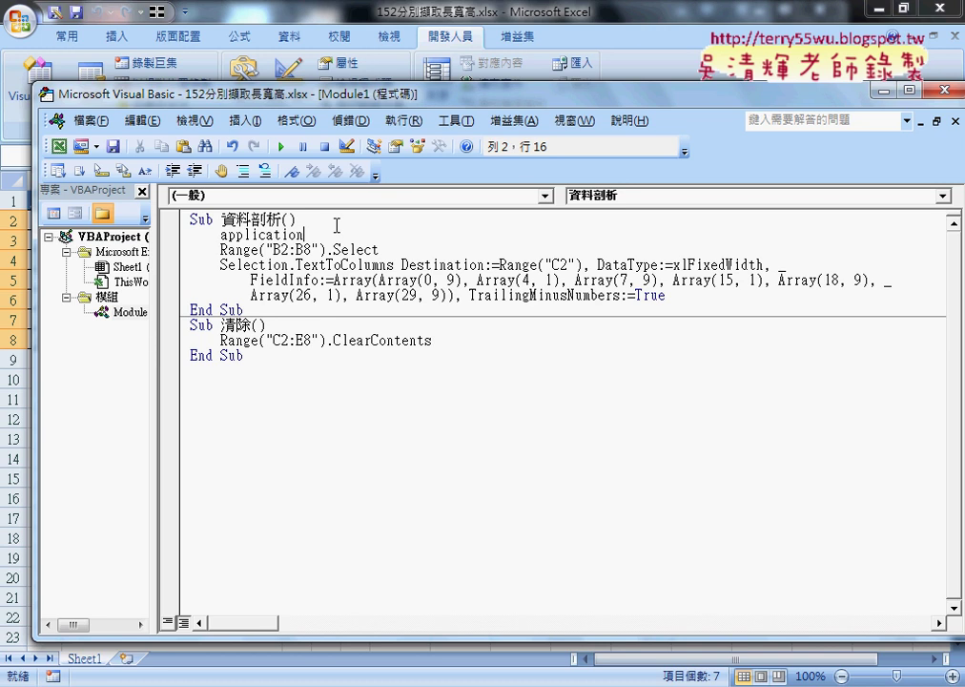
{"action": "type", "text": "."}
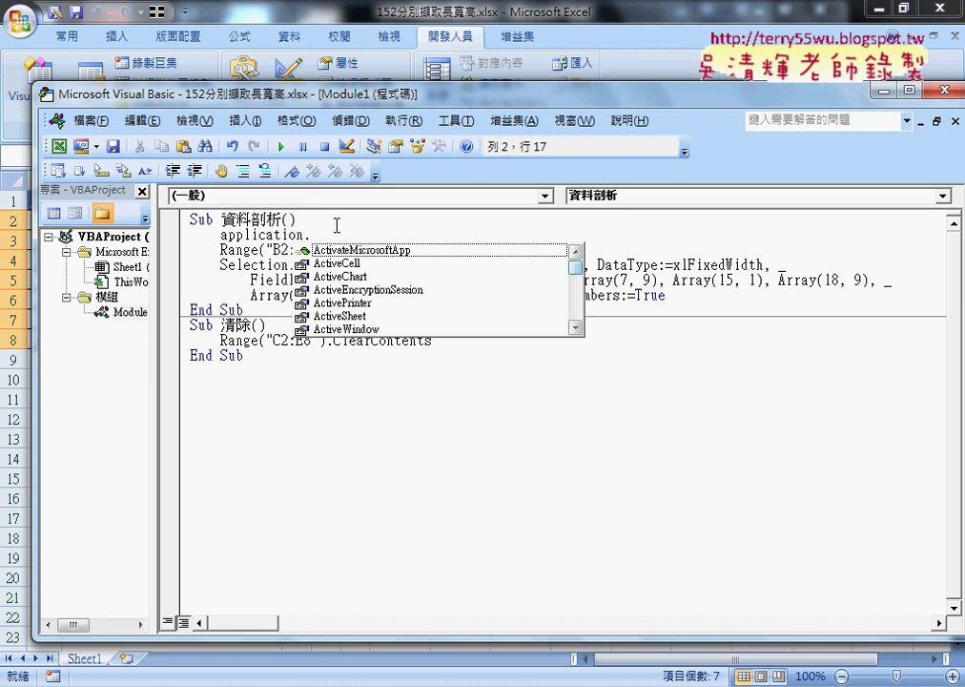
{"action": "type", "text": "d"}
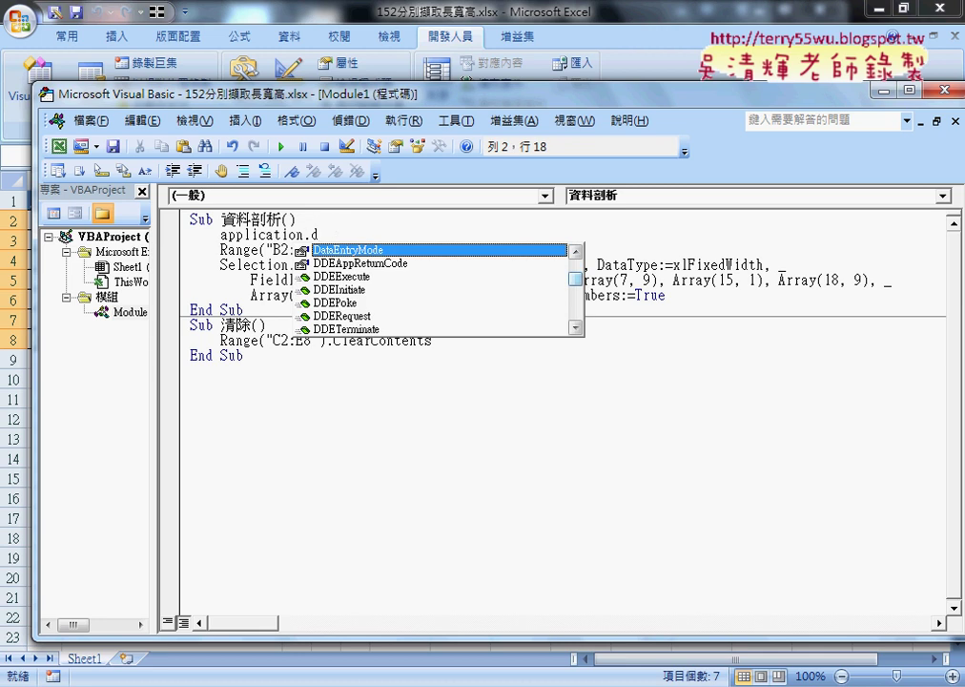
{"action": "type", "text": "i"}
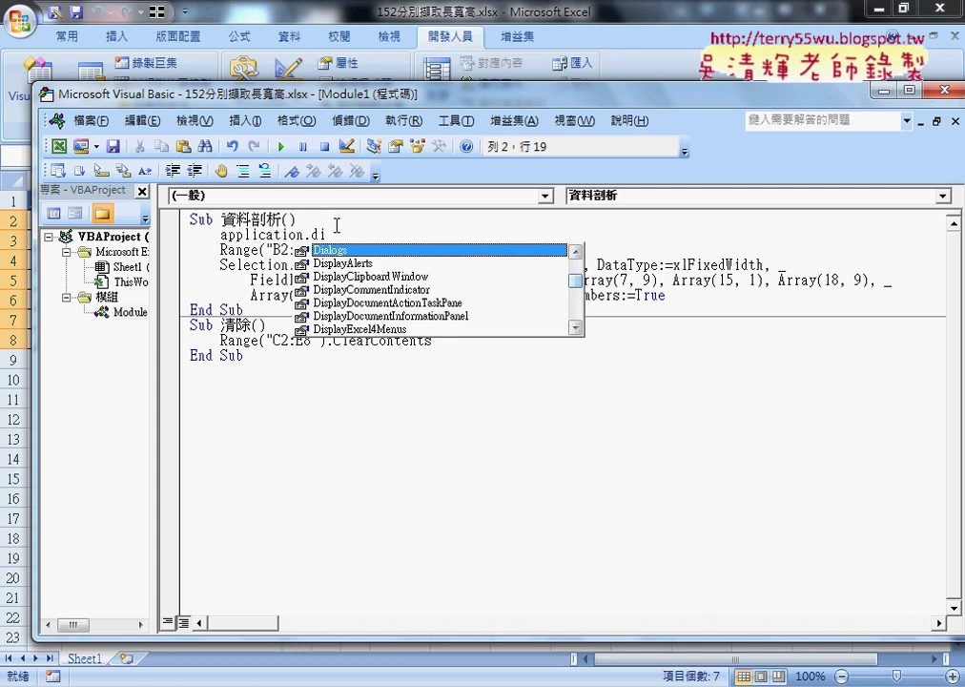
{"action": "type", "text": "splayAlerts"}
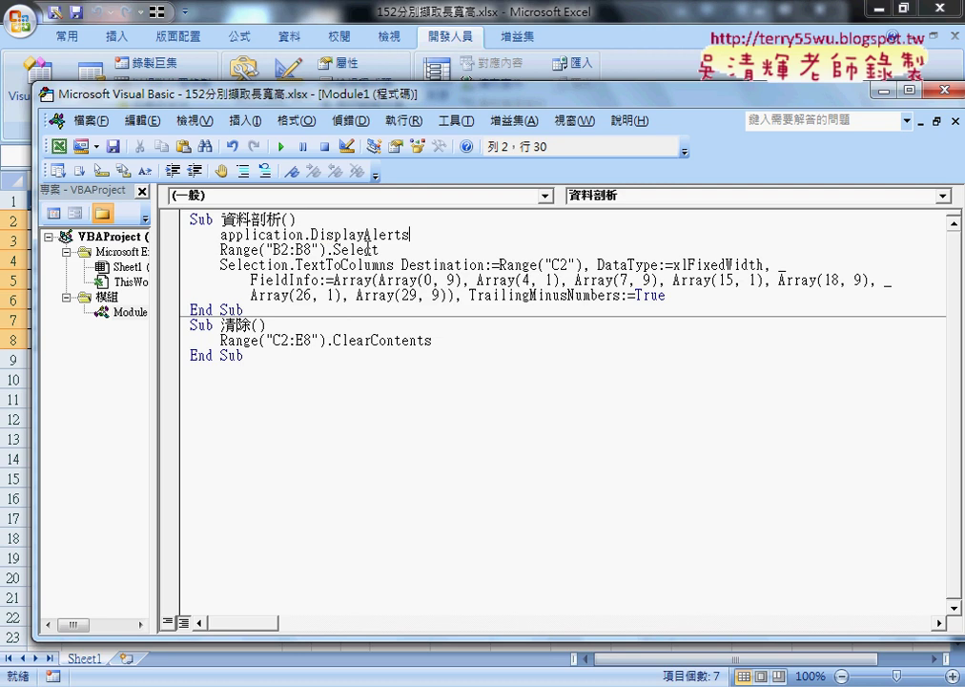
{"action": "key", "text": "Tab"}
{"action": "type", "text": "="}
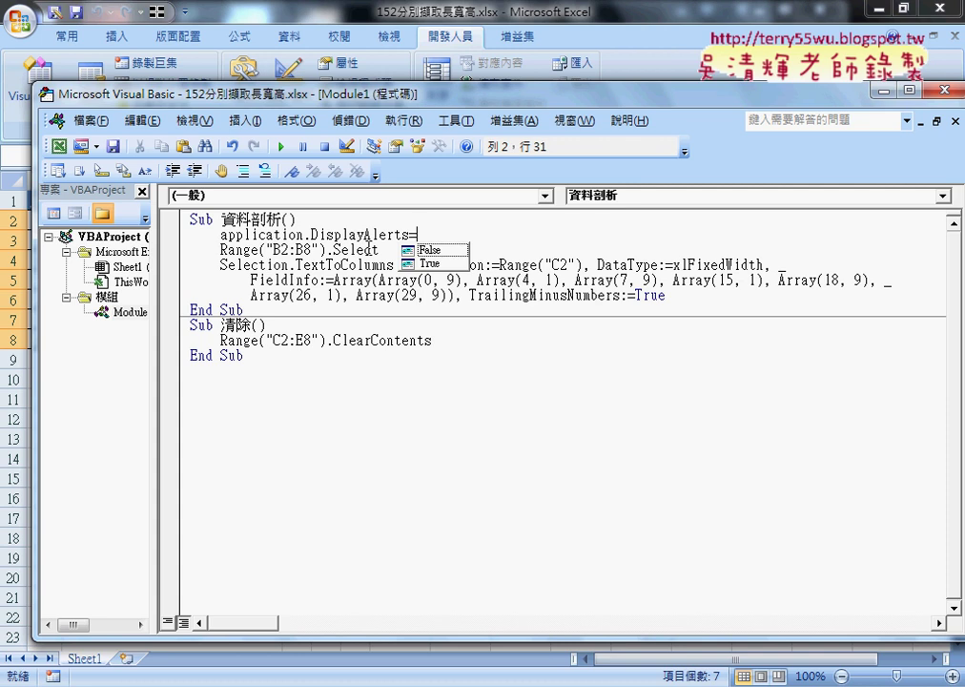
{"action": "key", "text": "Down"}
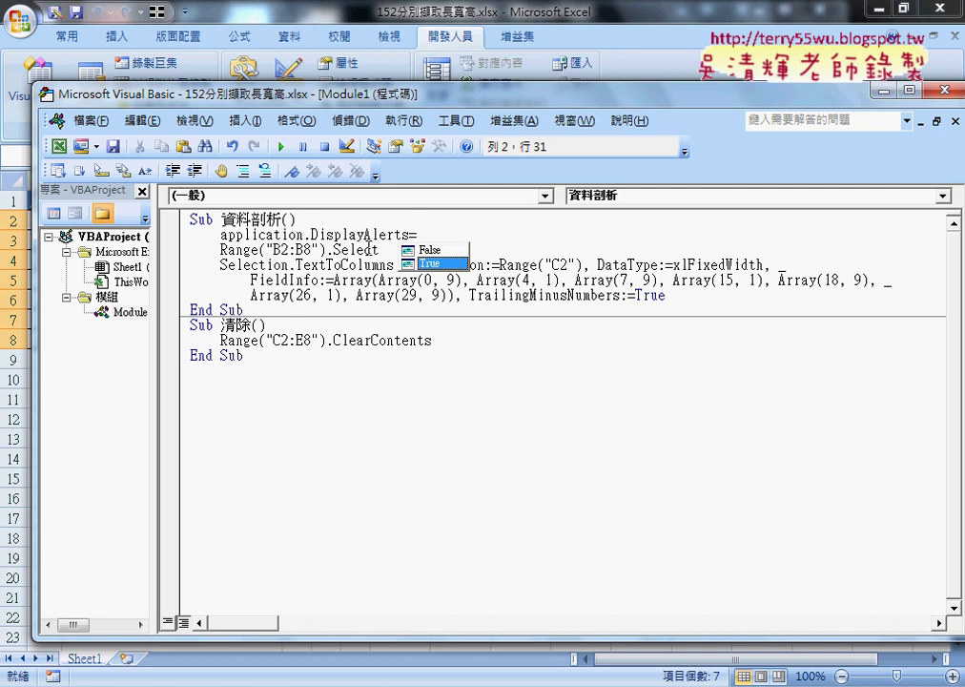
{"action": "key", "text": "Up"}
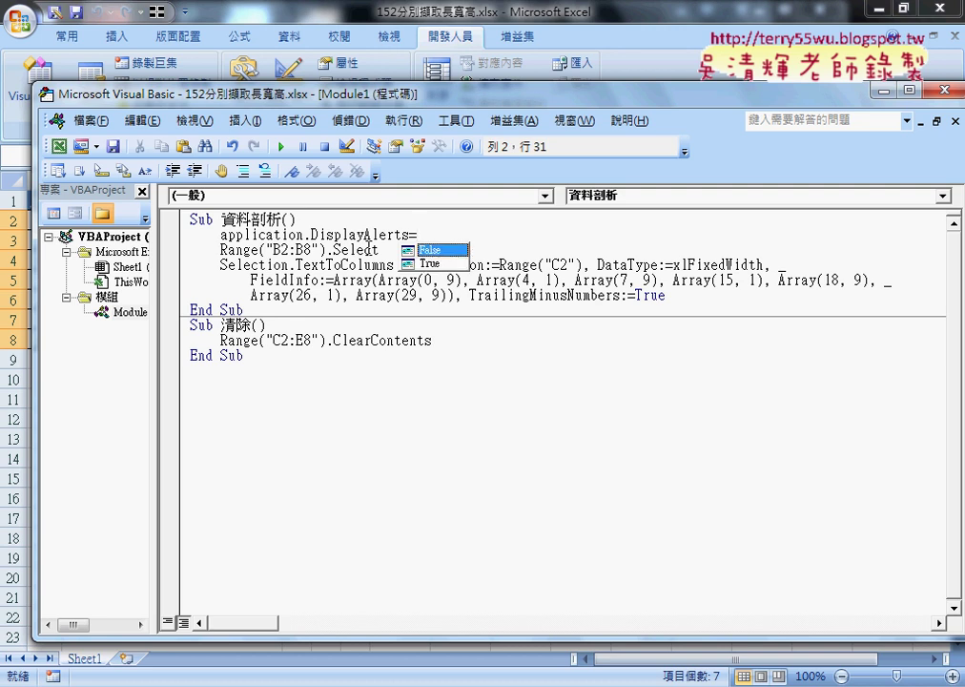
{"action": "key", "text": "space"}
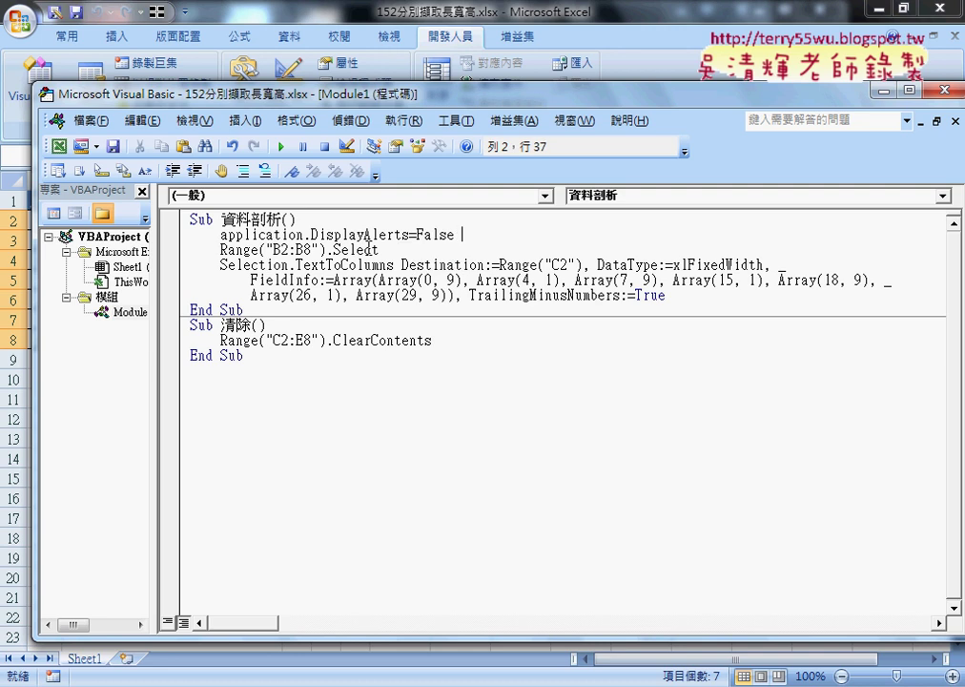
{"action": "left_click", "coordinate": [438, 438]}
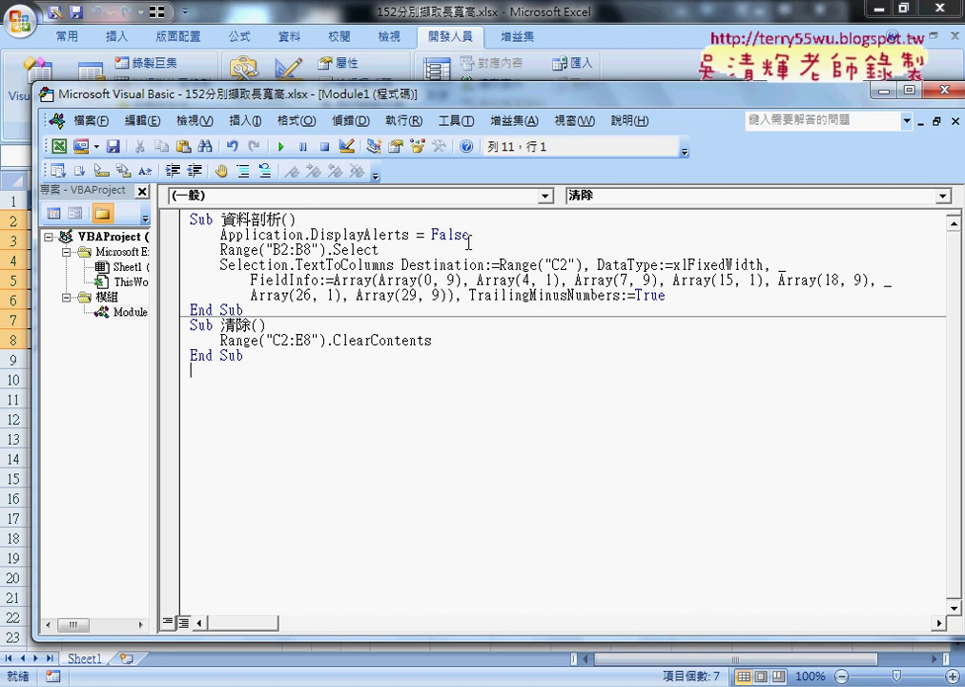
Add a blank line after the TextToColumns statement, just before End Sub
{"action": "left_click_drag", "start_coordinate": [470, 235], "coordinate": [221, 235]}
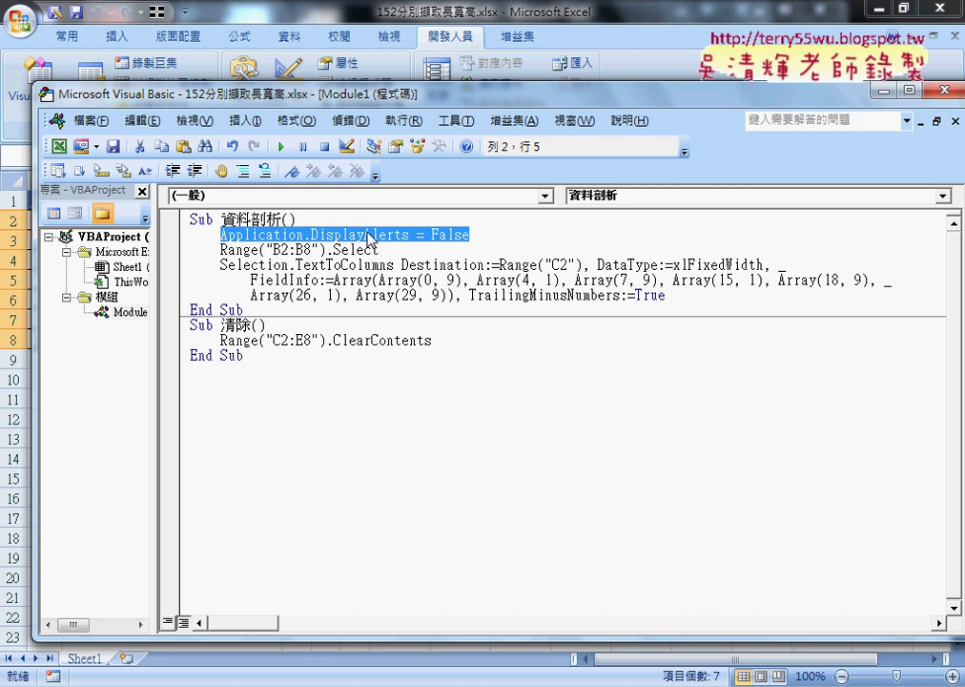
{"action": "left_click", "coordinate": [679, 295]}
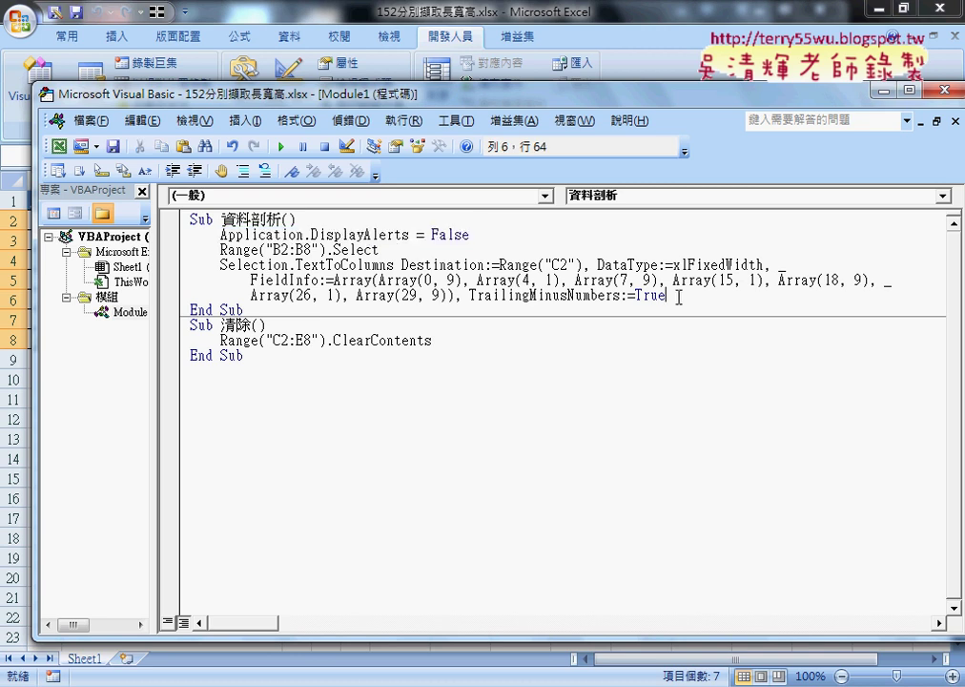
{"action": "key", "text": "Return"}
{"action": "key", "text": "BackSpace"}
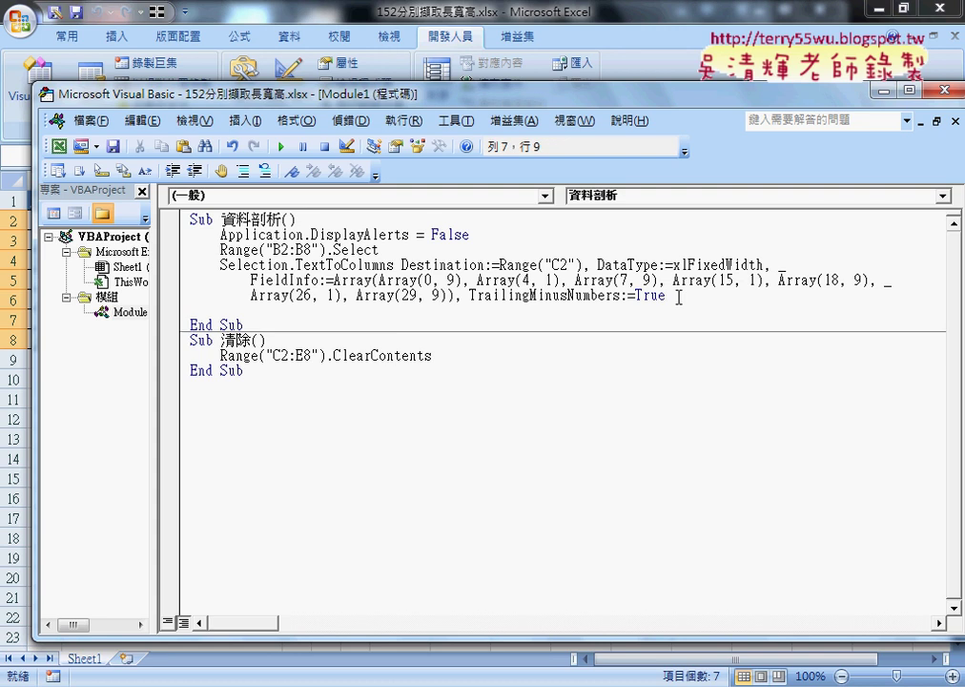
Copy Application.DisplayAlerts onto the blank line and complete it as = True
{"action": "left_click", "coordinate": [225, 234]}
{"action": "left_click_drag", "start_coordinate": [221, 234], "coordinate": [409, 234]}
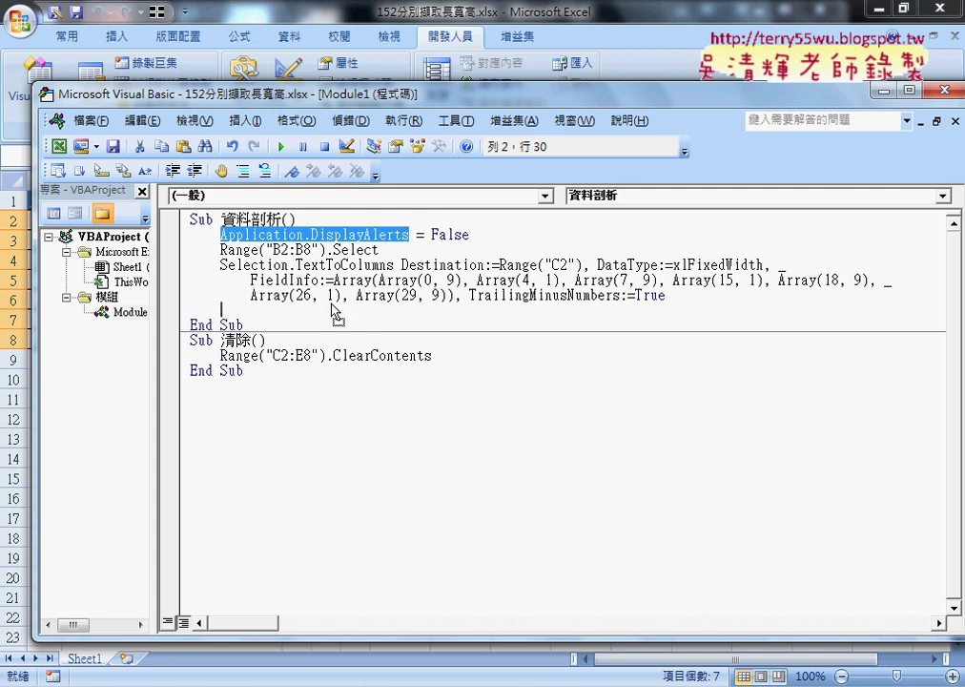
{"action": "left_click_drag", "start_coordinate": [333, 305], "coordinate": [334, 307]}
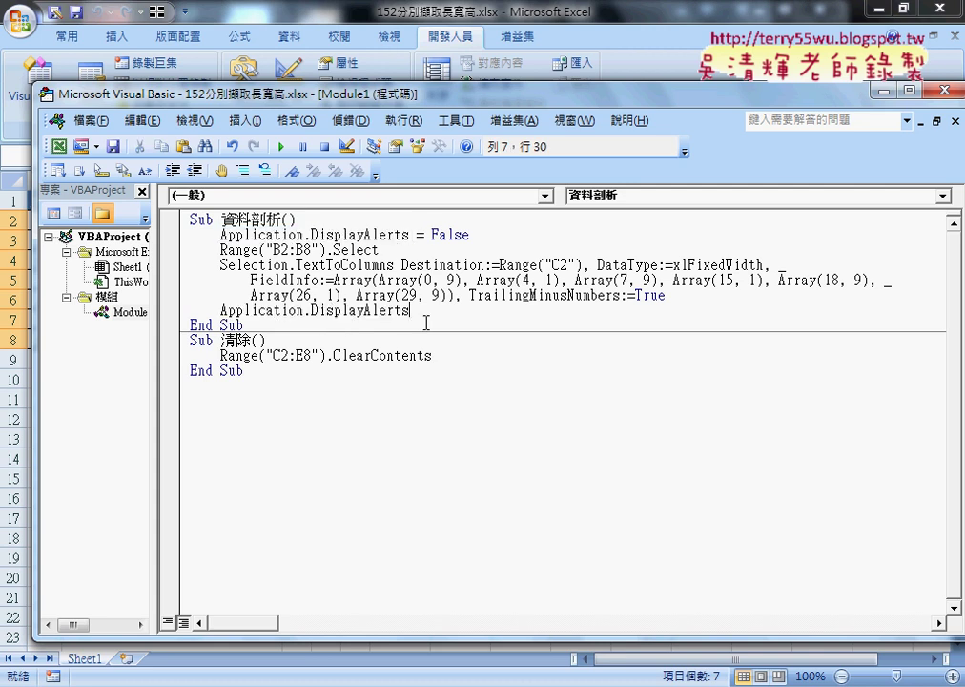
{"action": "type", "text": "="}
{"action": "key", "text": "Down"}
{"action": "key", "text": "space"}
{"action": "left_click", "coordinate": [474, 401]}
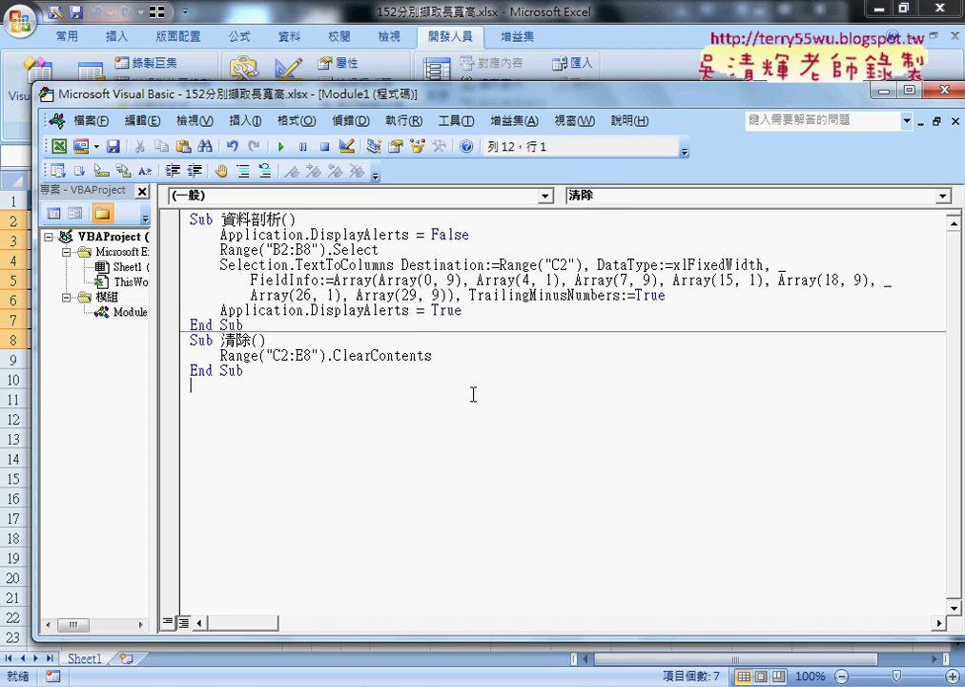
Highlight the DisplayAlerts = True and = False lines to compare them, then return to the sheet
{"action": "left_click_drag", "start_coordinate": [466, 311], "coordinate": [318, 311]}
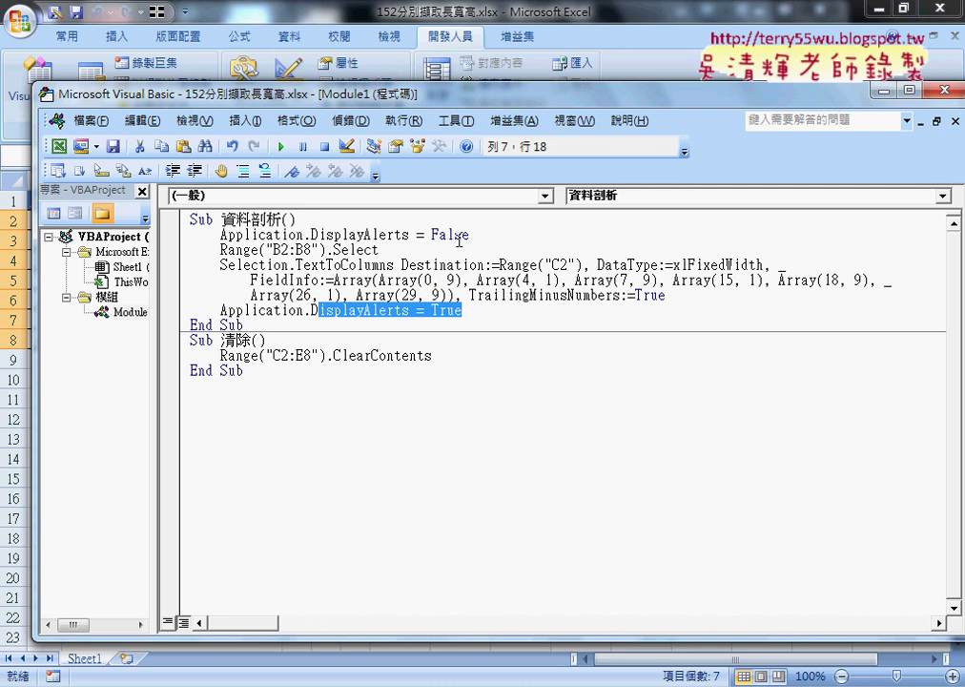
{"action": "left_click_drag", "start_coordinate": [477, 235], "coordinate": [220, 235]}
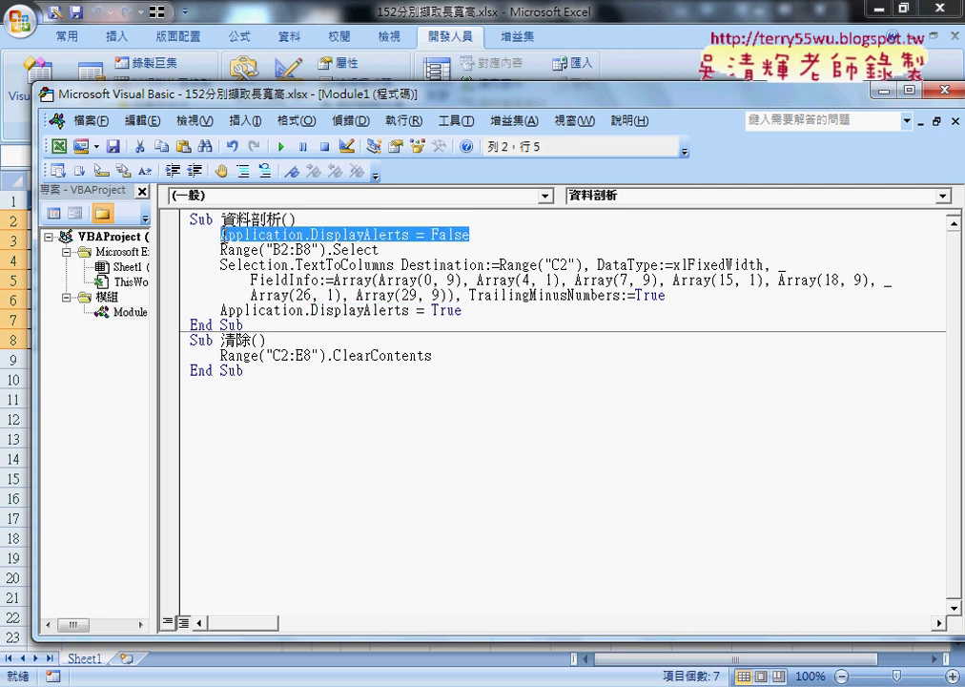
{"action": "left_click_drag", "start_coordinate": [463, 311], "coordinate": [220, 310]}
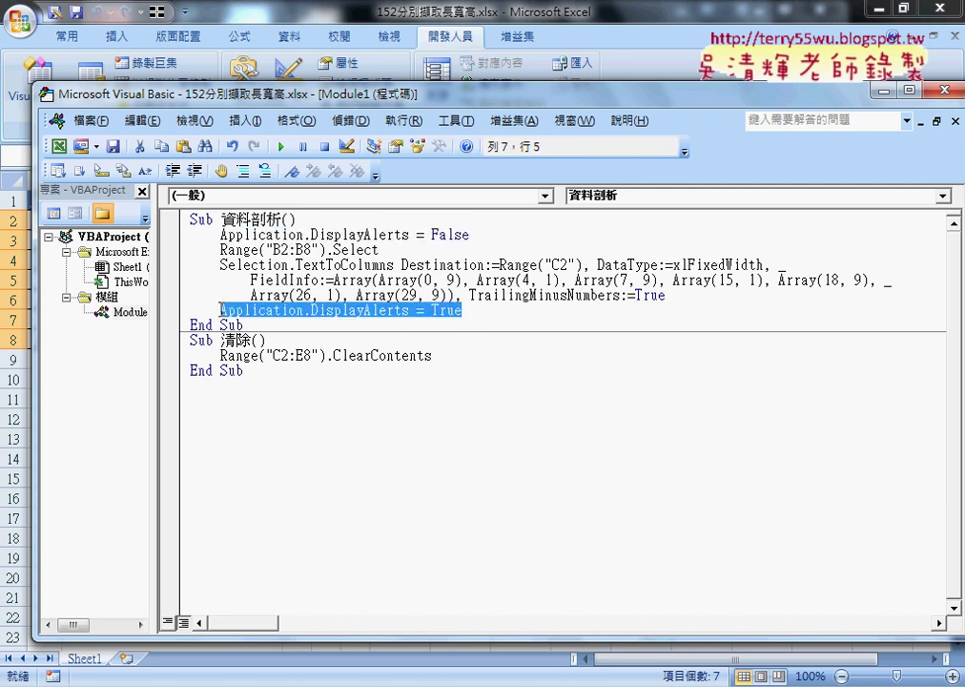
{"action": "left_click", "coordinate": [304, 234]}
{"action": "left_click_drag", "start_coordinate": [304, 234], "coordinate": [221, 235]}
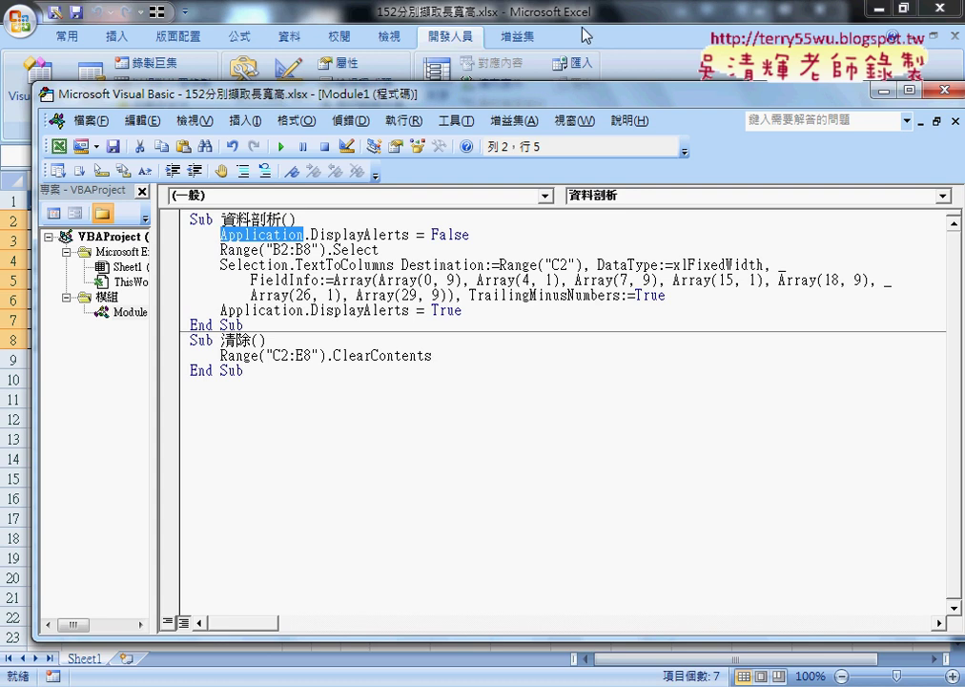
{"action": "left_click", "coordinate": [477, 8]}
Clear columns C–E with 清除 and rerun 資料剖析 twice, refilling them without a prompt
{"action": "left_click", "coordinate": [615, 314]}
{"action": "left_click", "coordinate": [551, 263]}
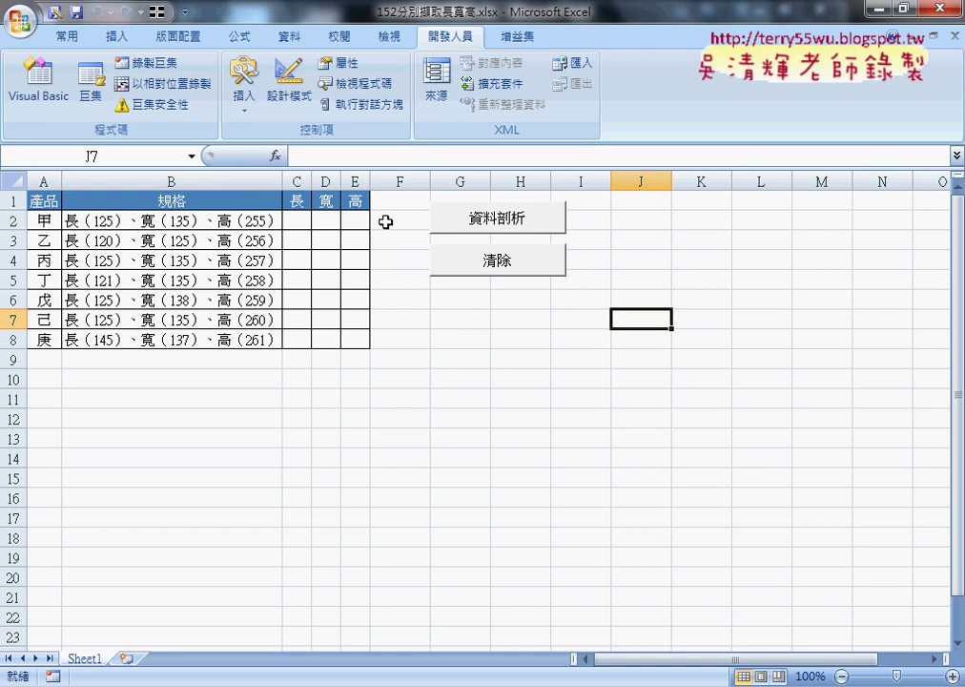
{"action": "left_click", "coordinate": [508, 229]}
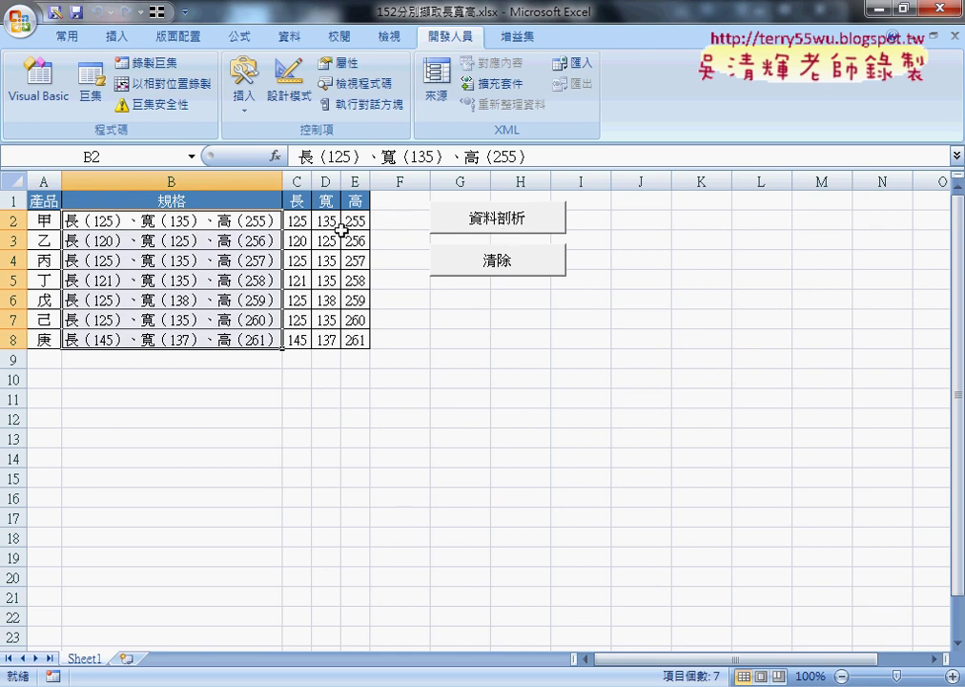
{"action": "left_click", "coordinate": [491, 266]}
{"action": "left_click", "coordinate": [491, 227]}
Back in the VBA code, highlight the DisplayAlerts False and True lines
{"action": "key", "text": "alt+F11"}
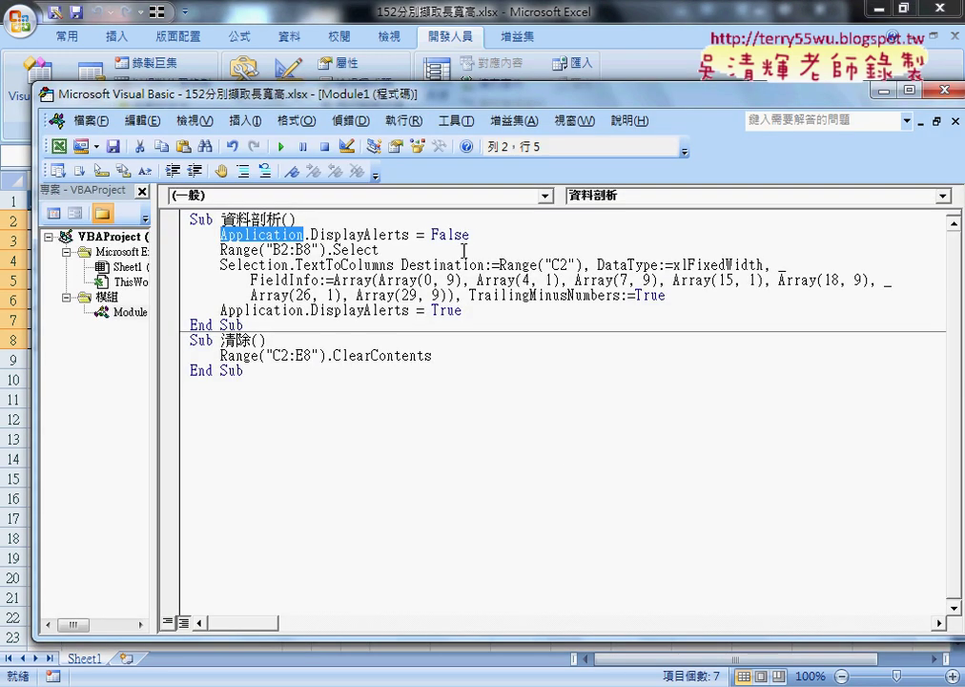
{"action": "left_click_drag", "start_coordinate": [469, 236], "coordinate": [222, 244]}
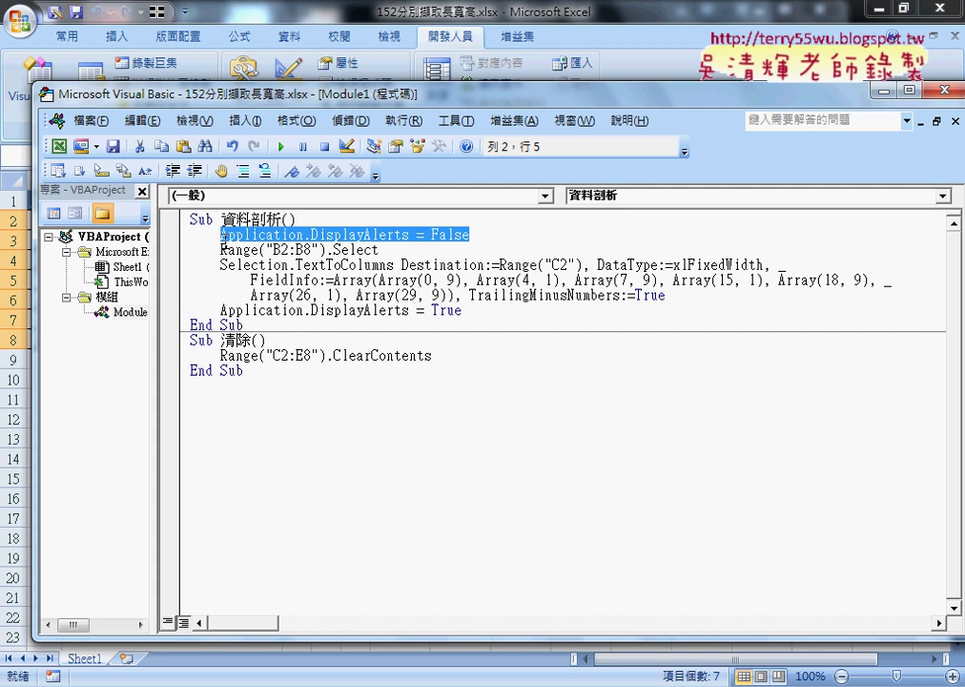
{"action": "left_click_drag", "start_coordinate": [462, 310], "coordinate": [226, 311]}
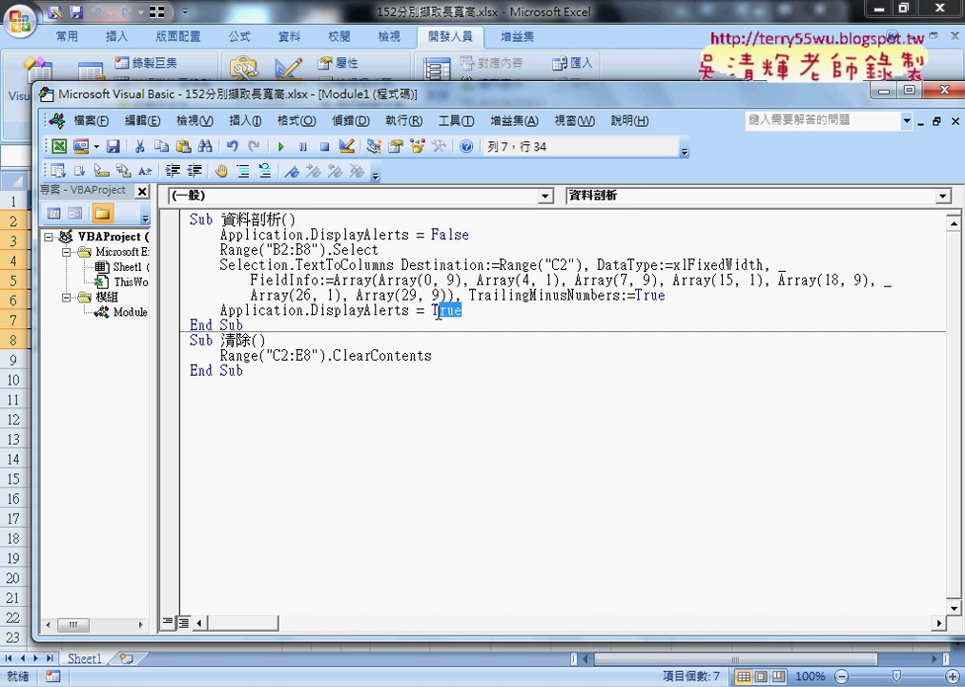